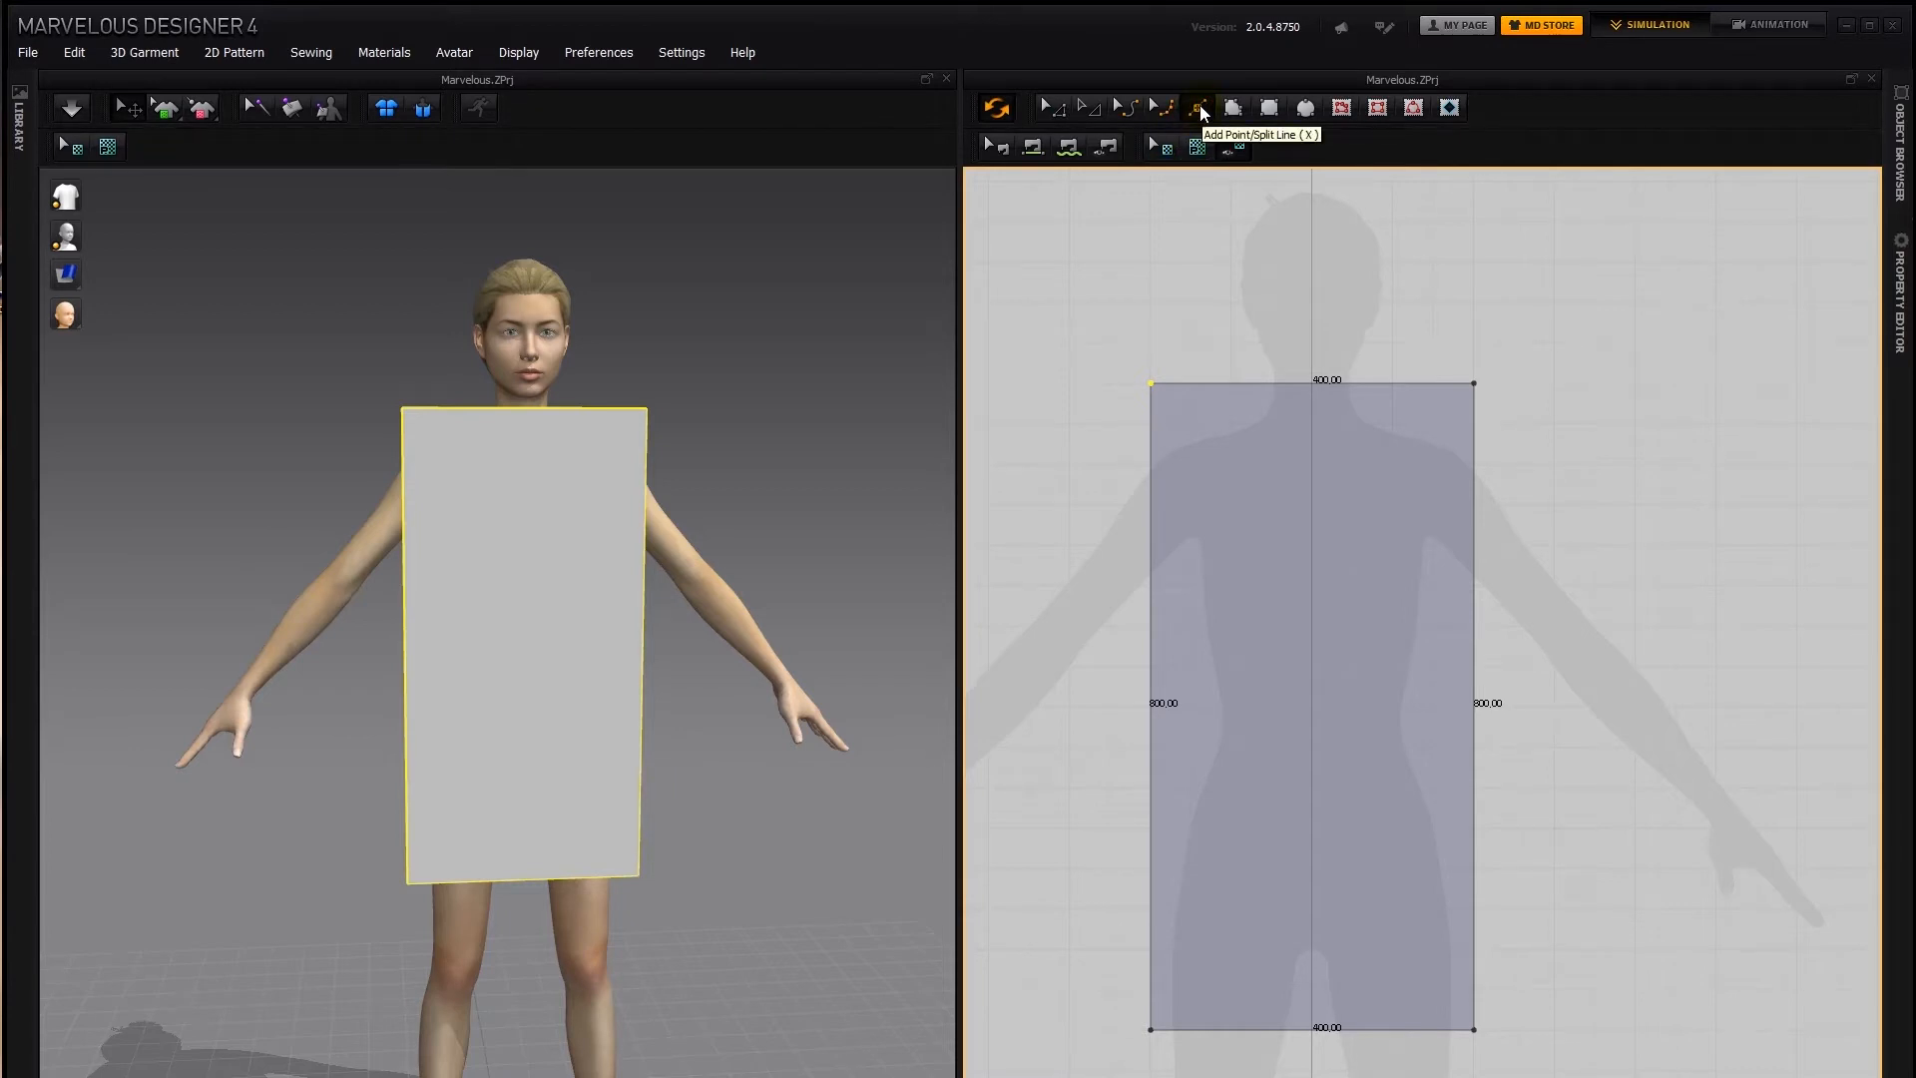
Add a midpoint on the pattern's top edge, plus points about 46 mm left of it and about 26 mm from the left corner
click(1200, 113)
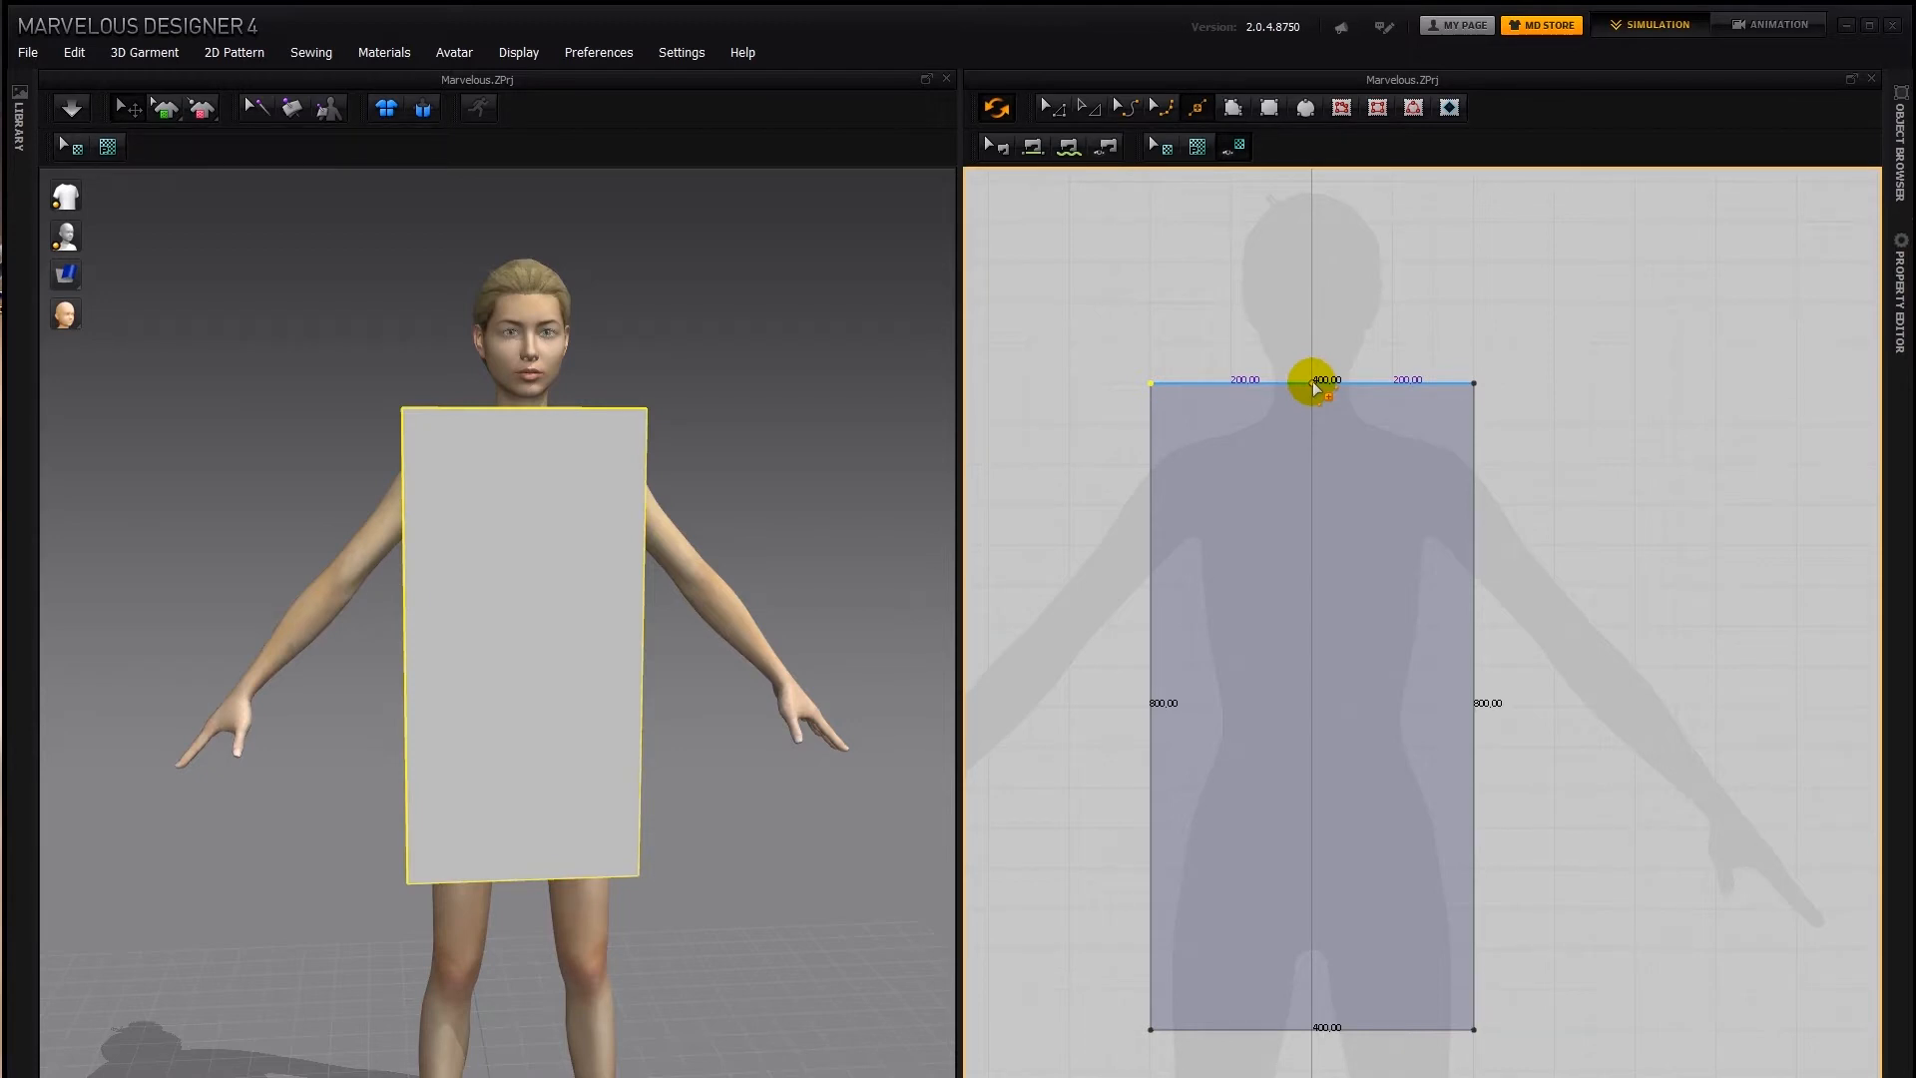
click(1313, 384)
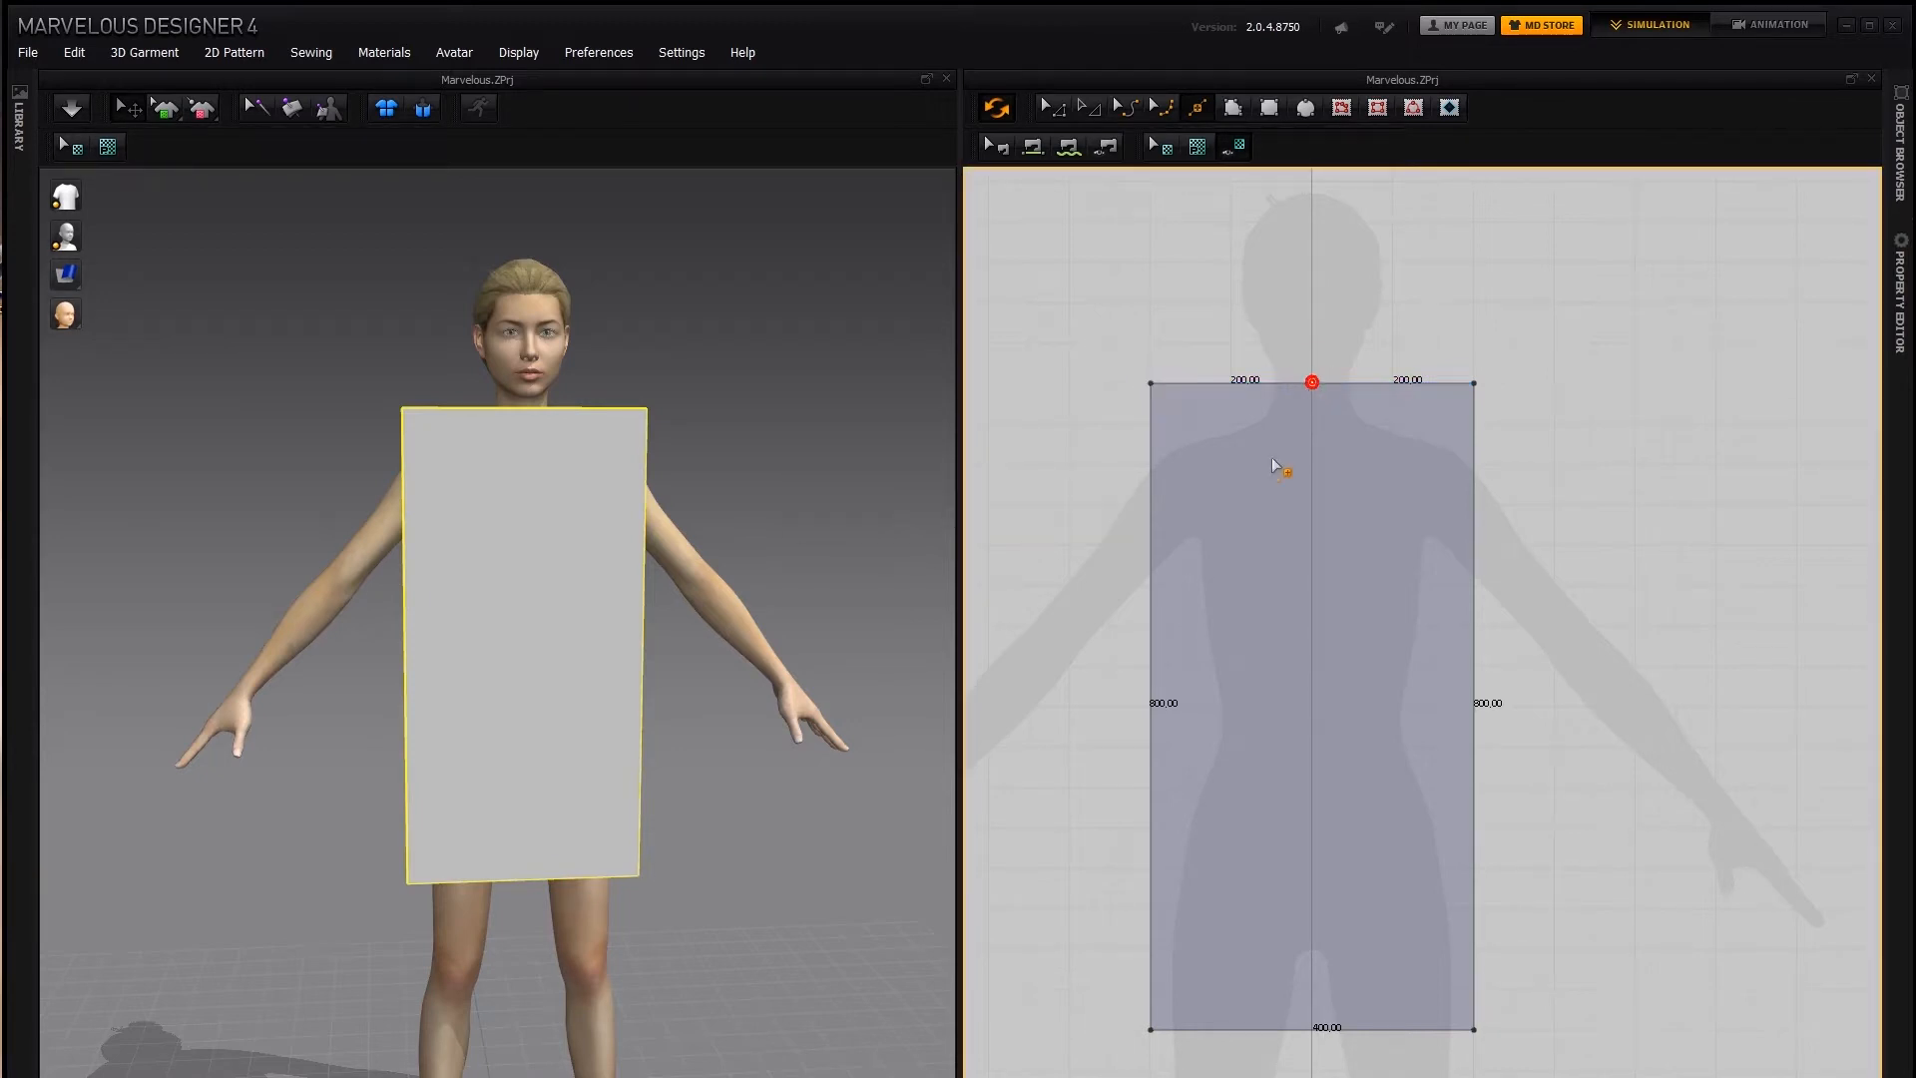
click(1276, 383)
click(1172, 383)
Raise the segment between the two new left points above the top edge and convert its left end to a curve point
click(1049, 105)
click(1224, 382)
drag(1224, 380, 1228, 325)
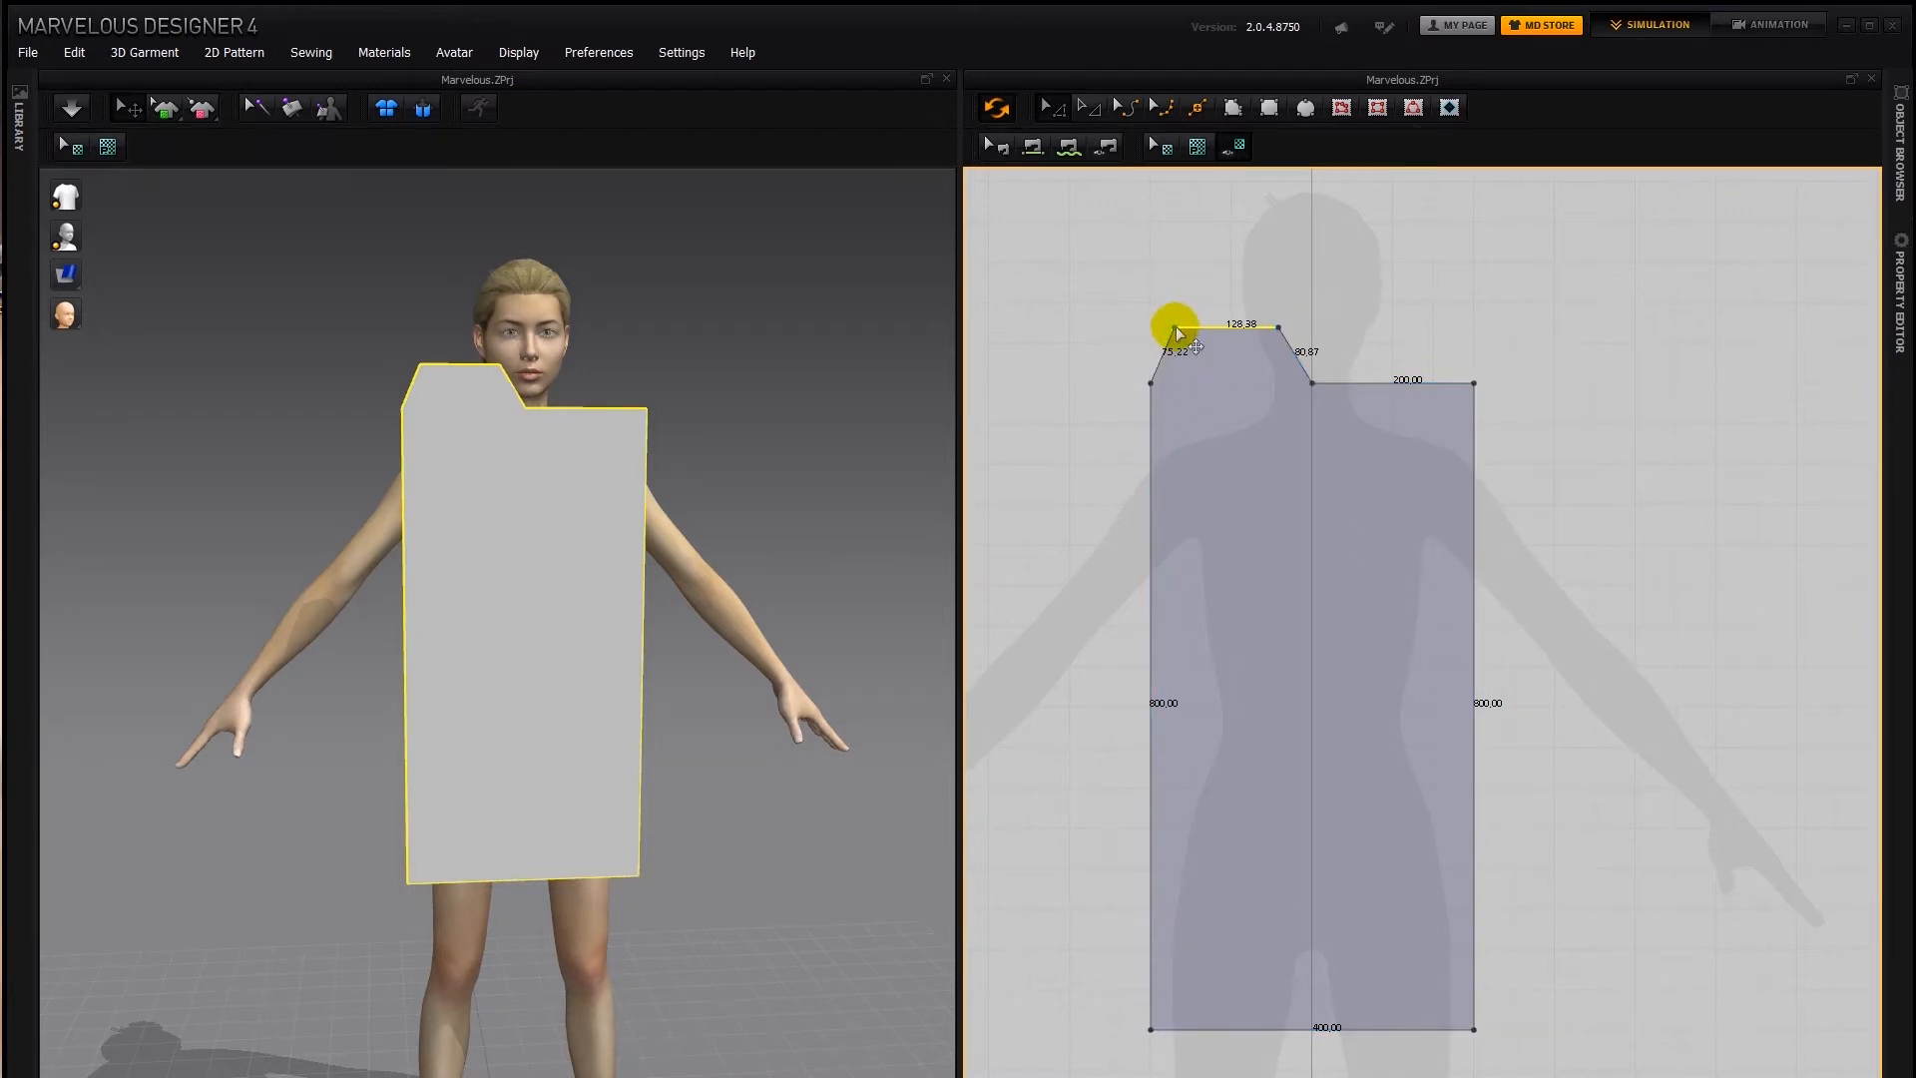
right_click(1174, 330)
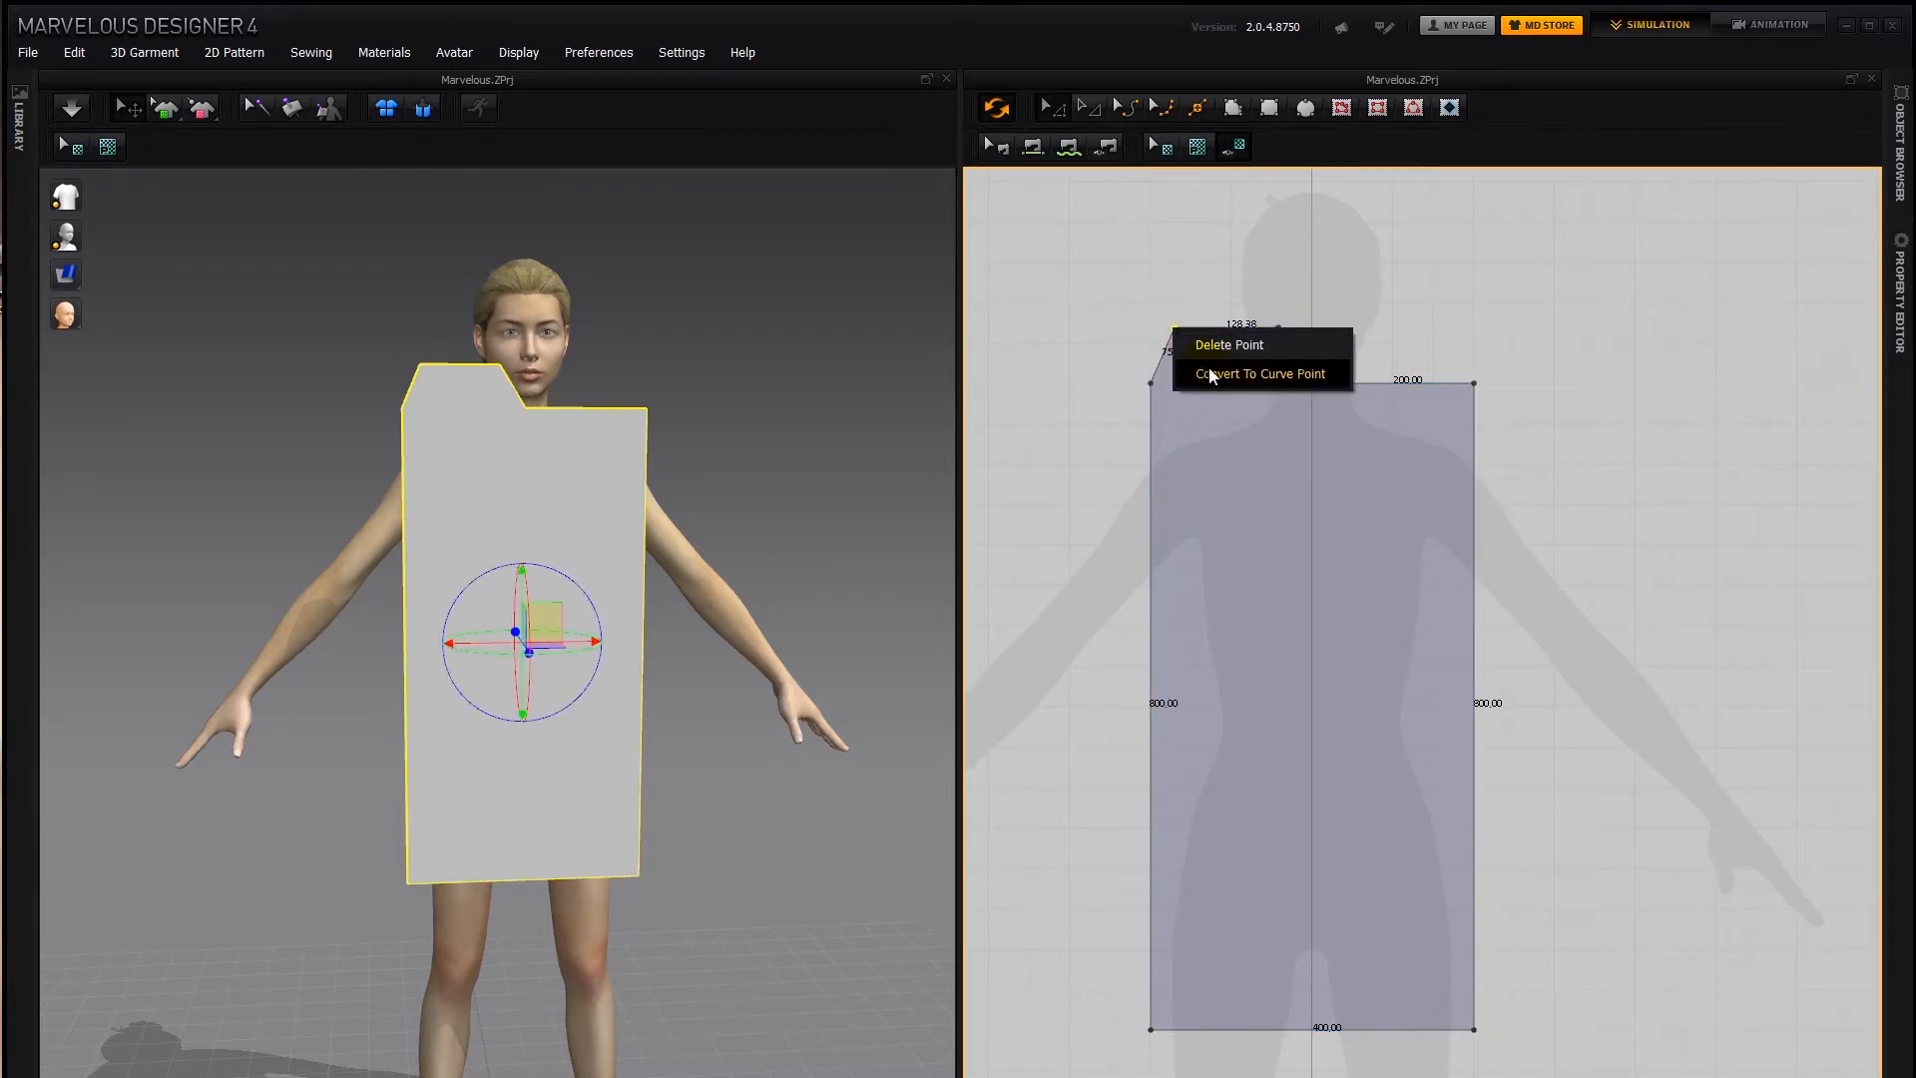
click(1210, 375)
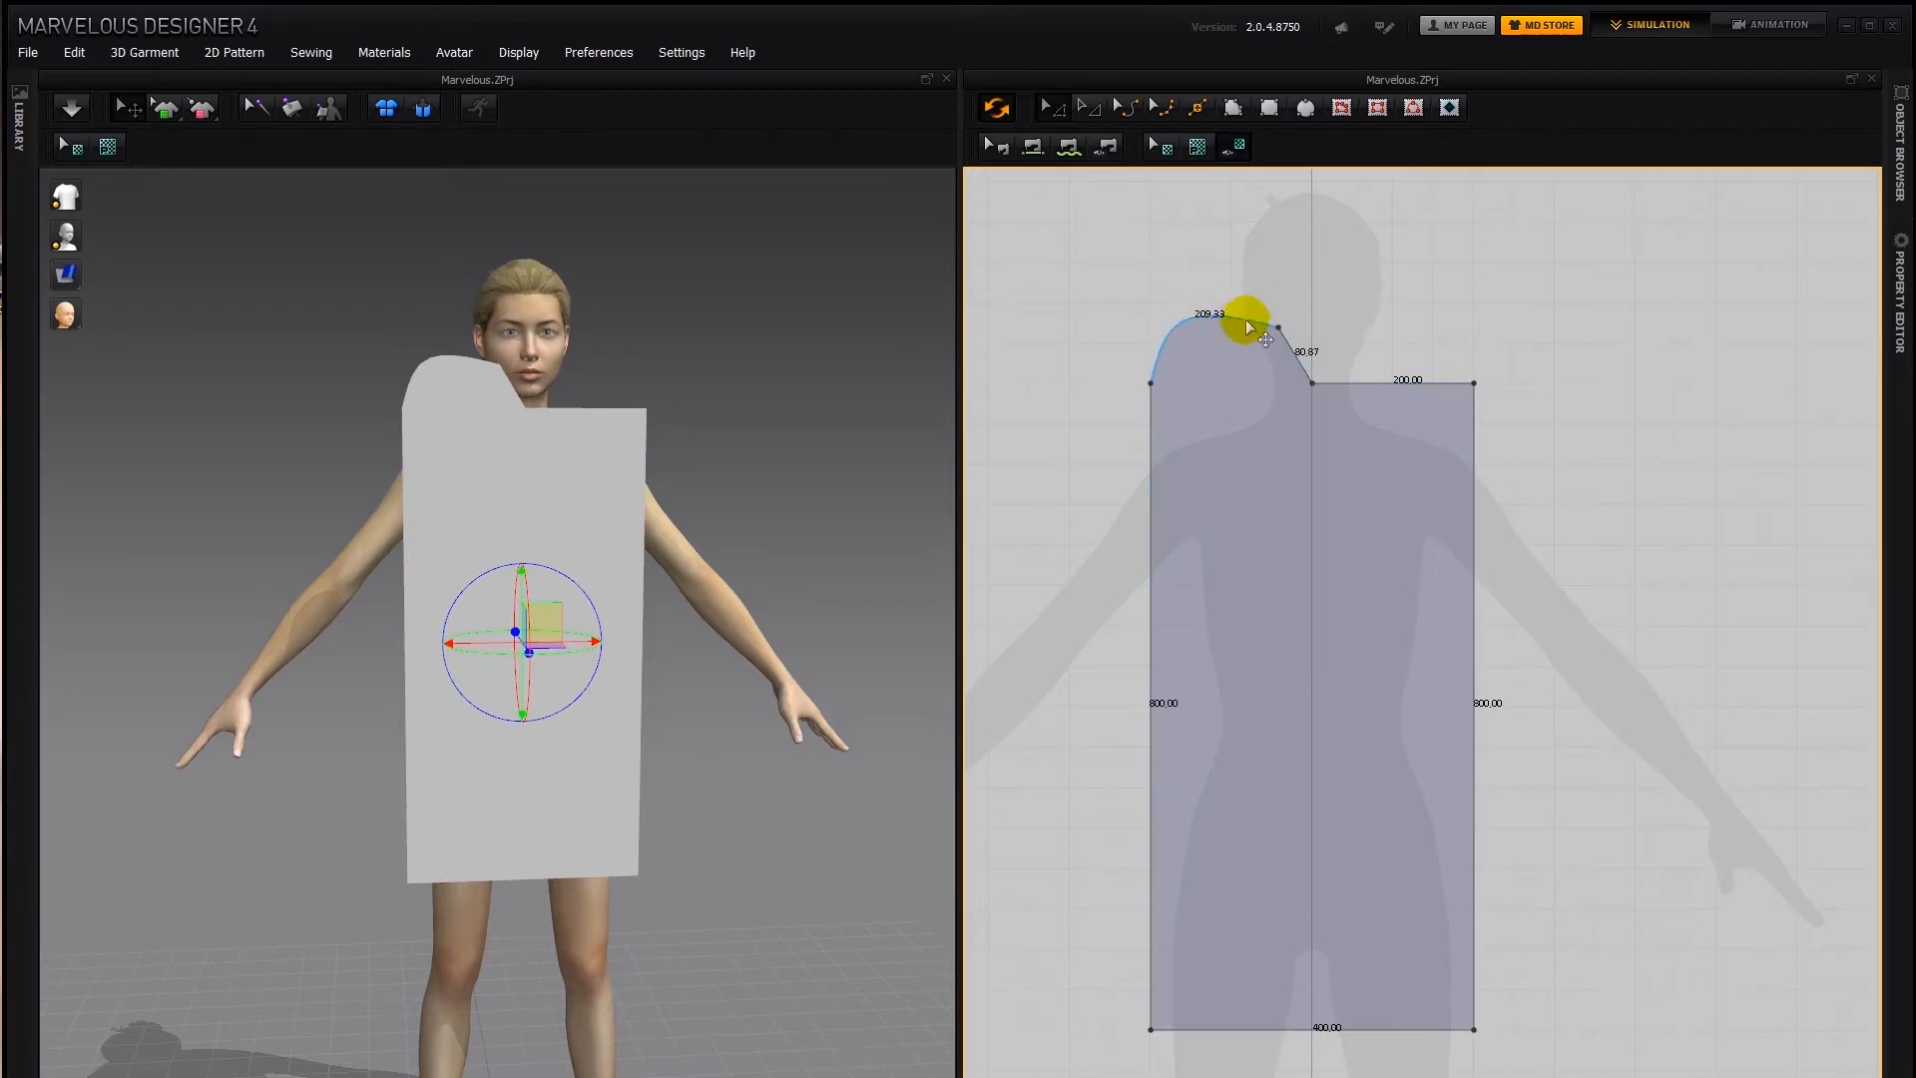
Undo the curve point, the raised segment and all points added to the top edge
key(ctrl+z)
key(ctrl+z)
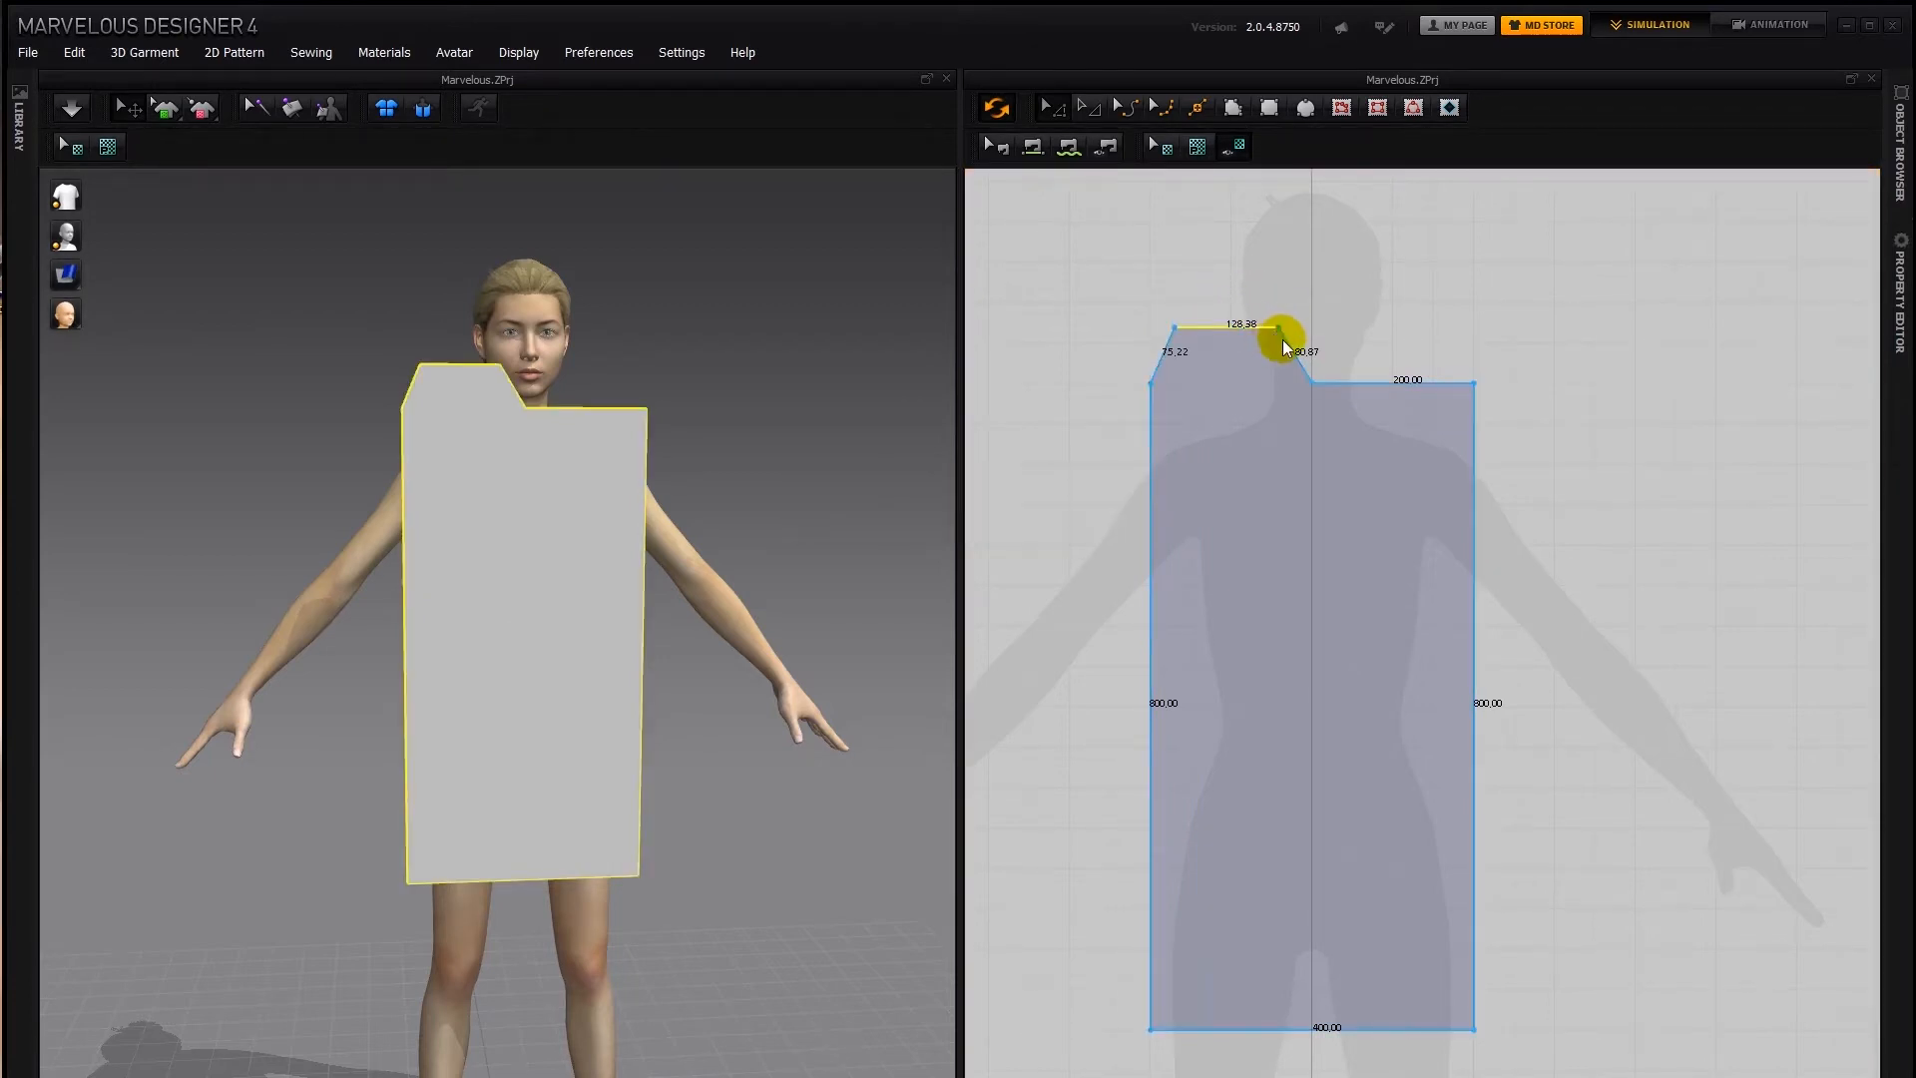
key(ctrl+z)
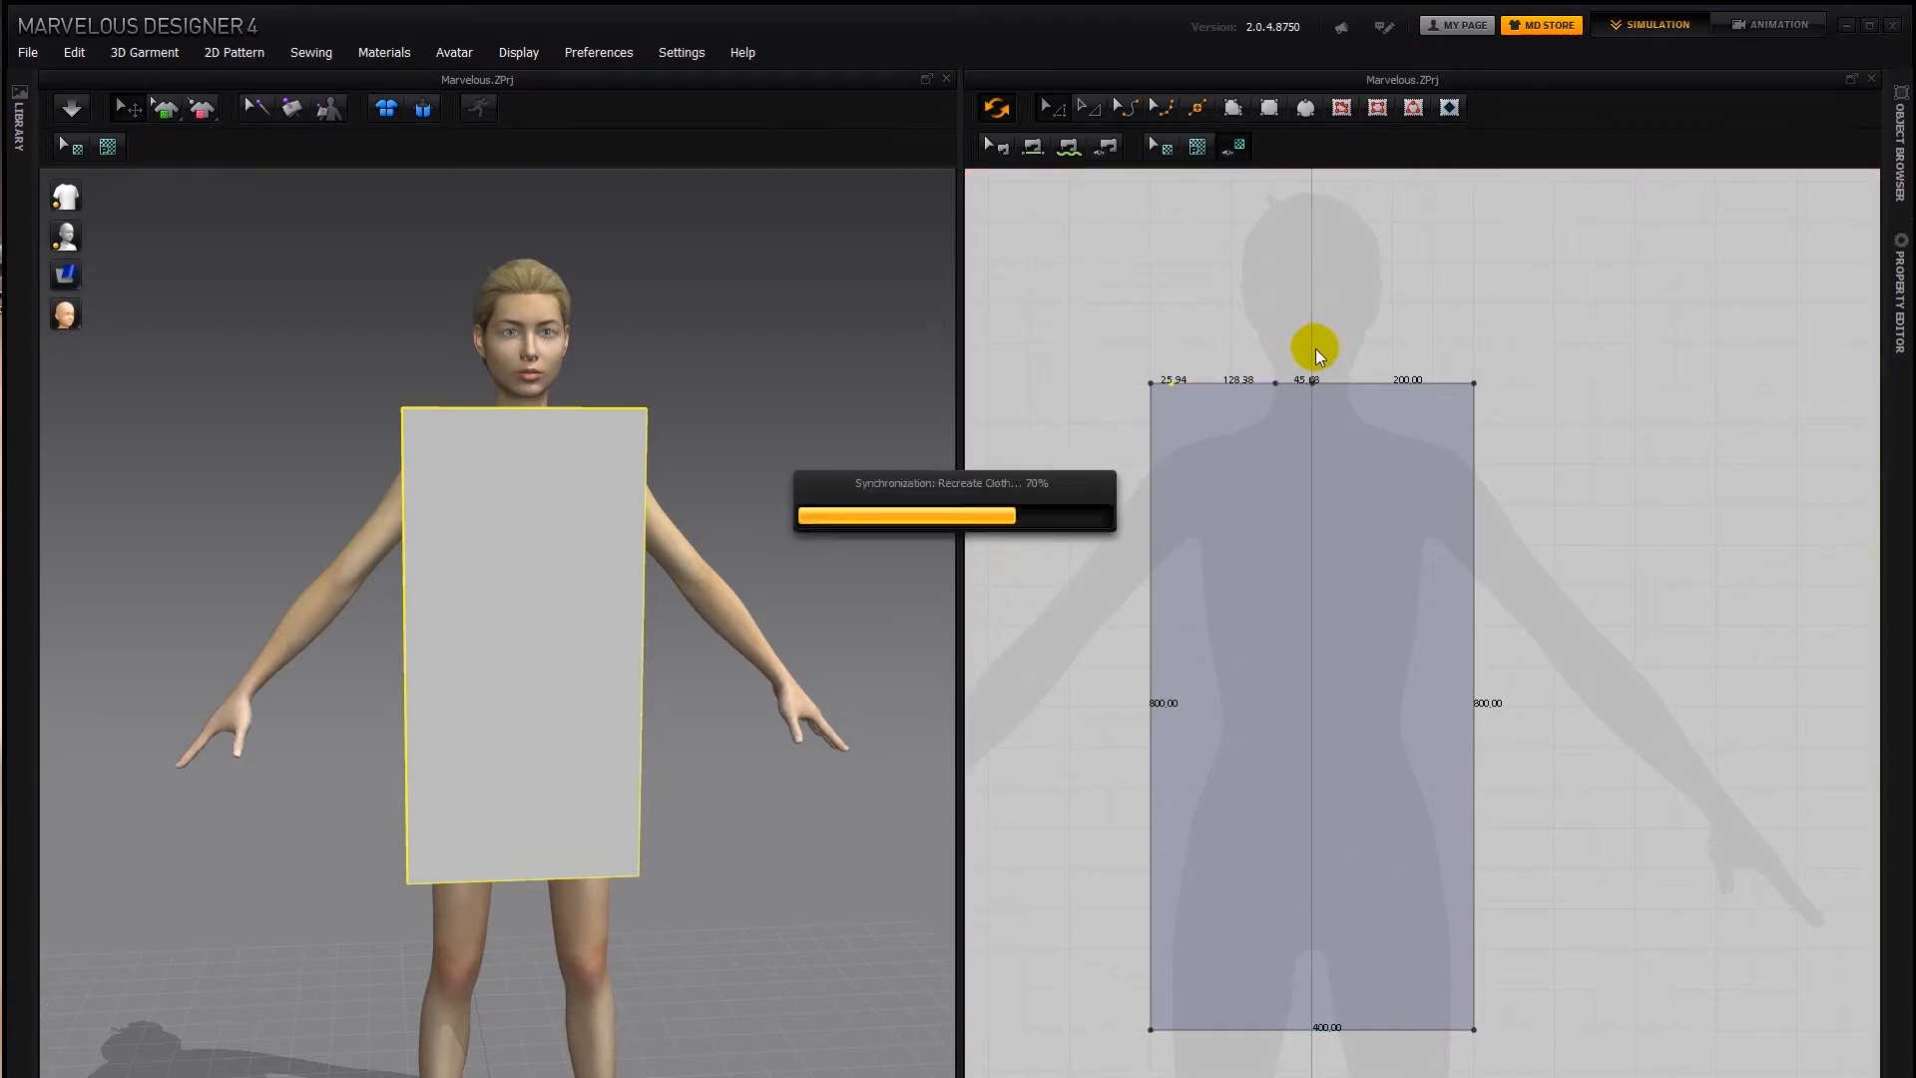
key(ctrl+z)
click(1322, 414)
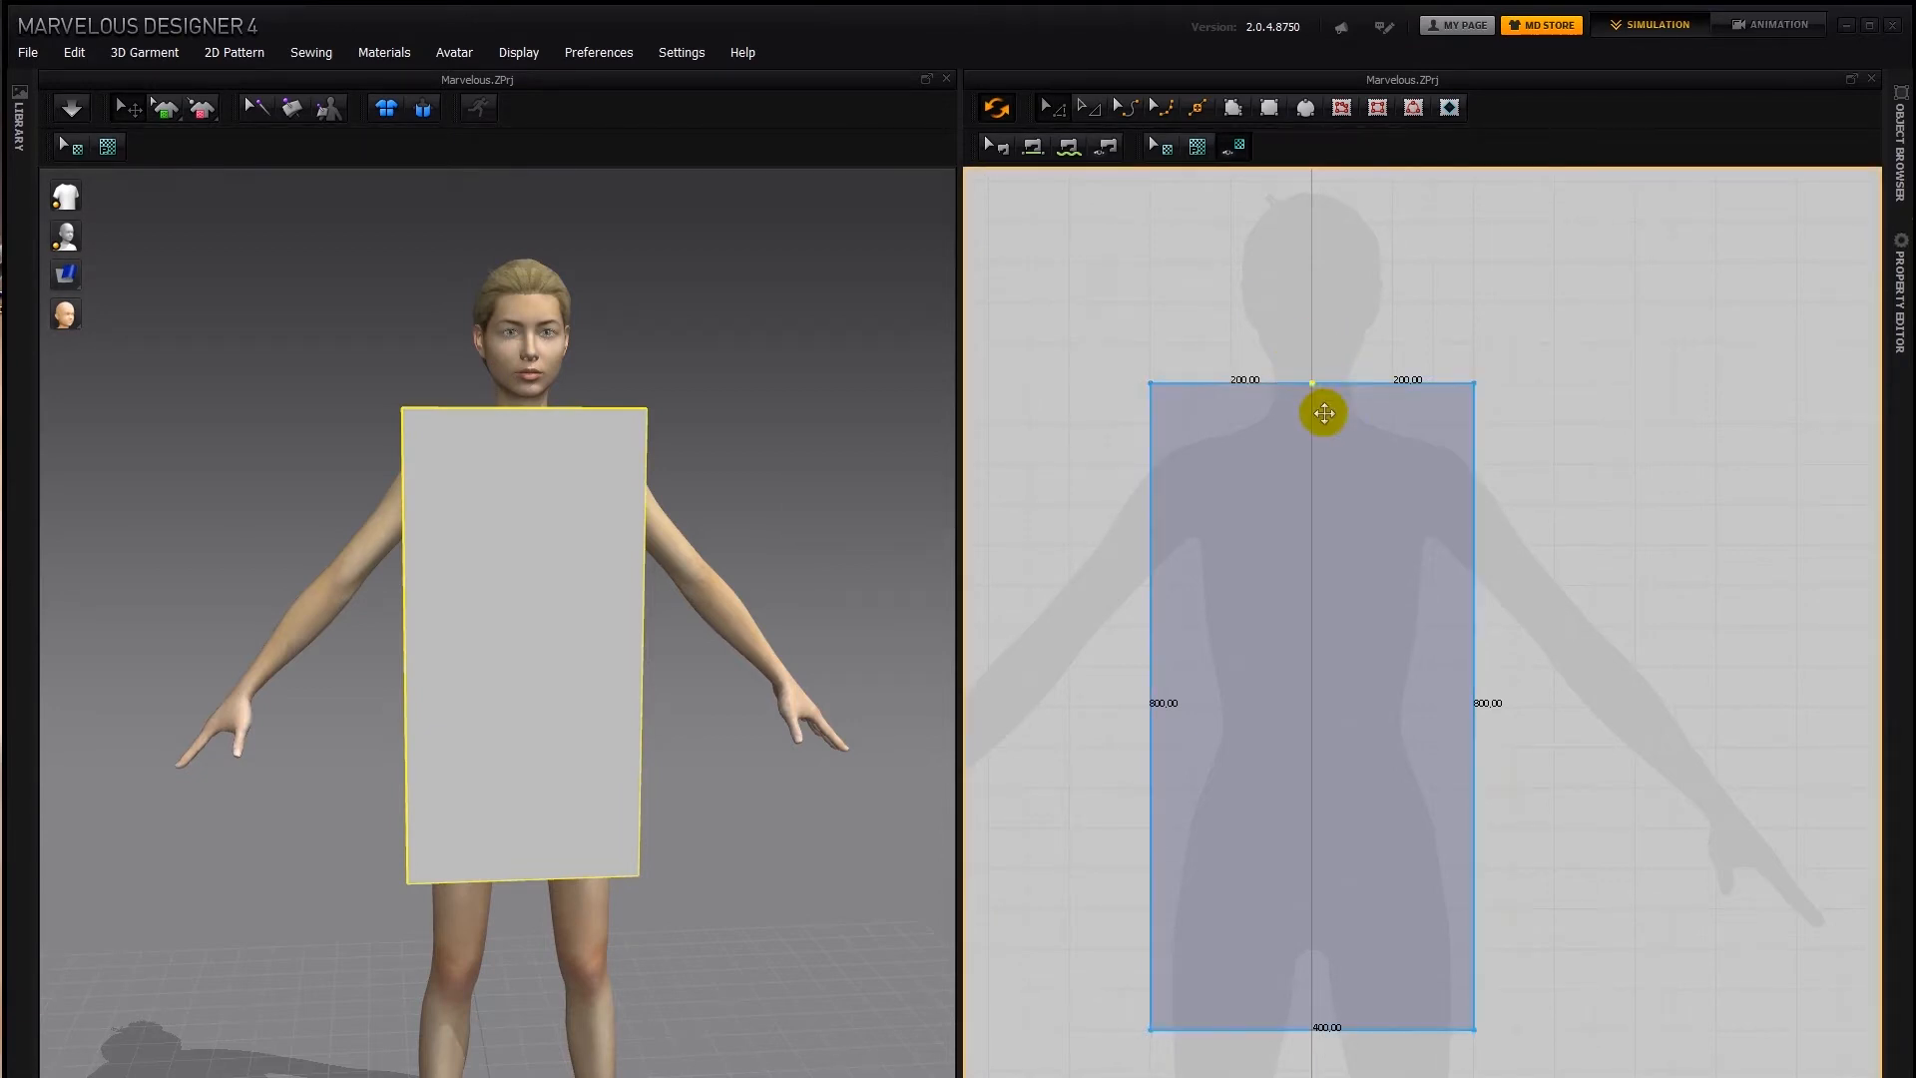
key(ctrl+z)
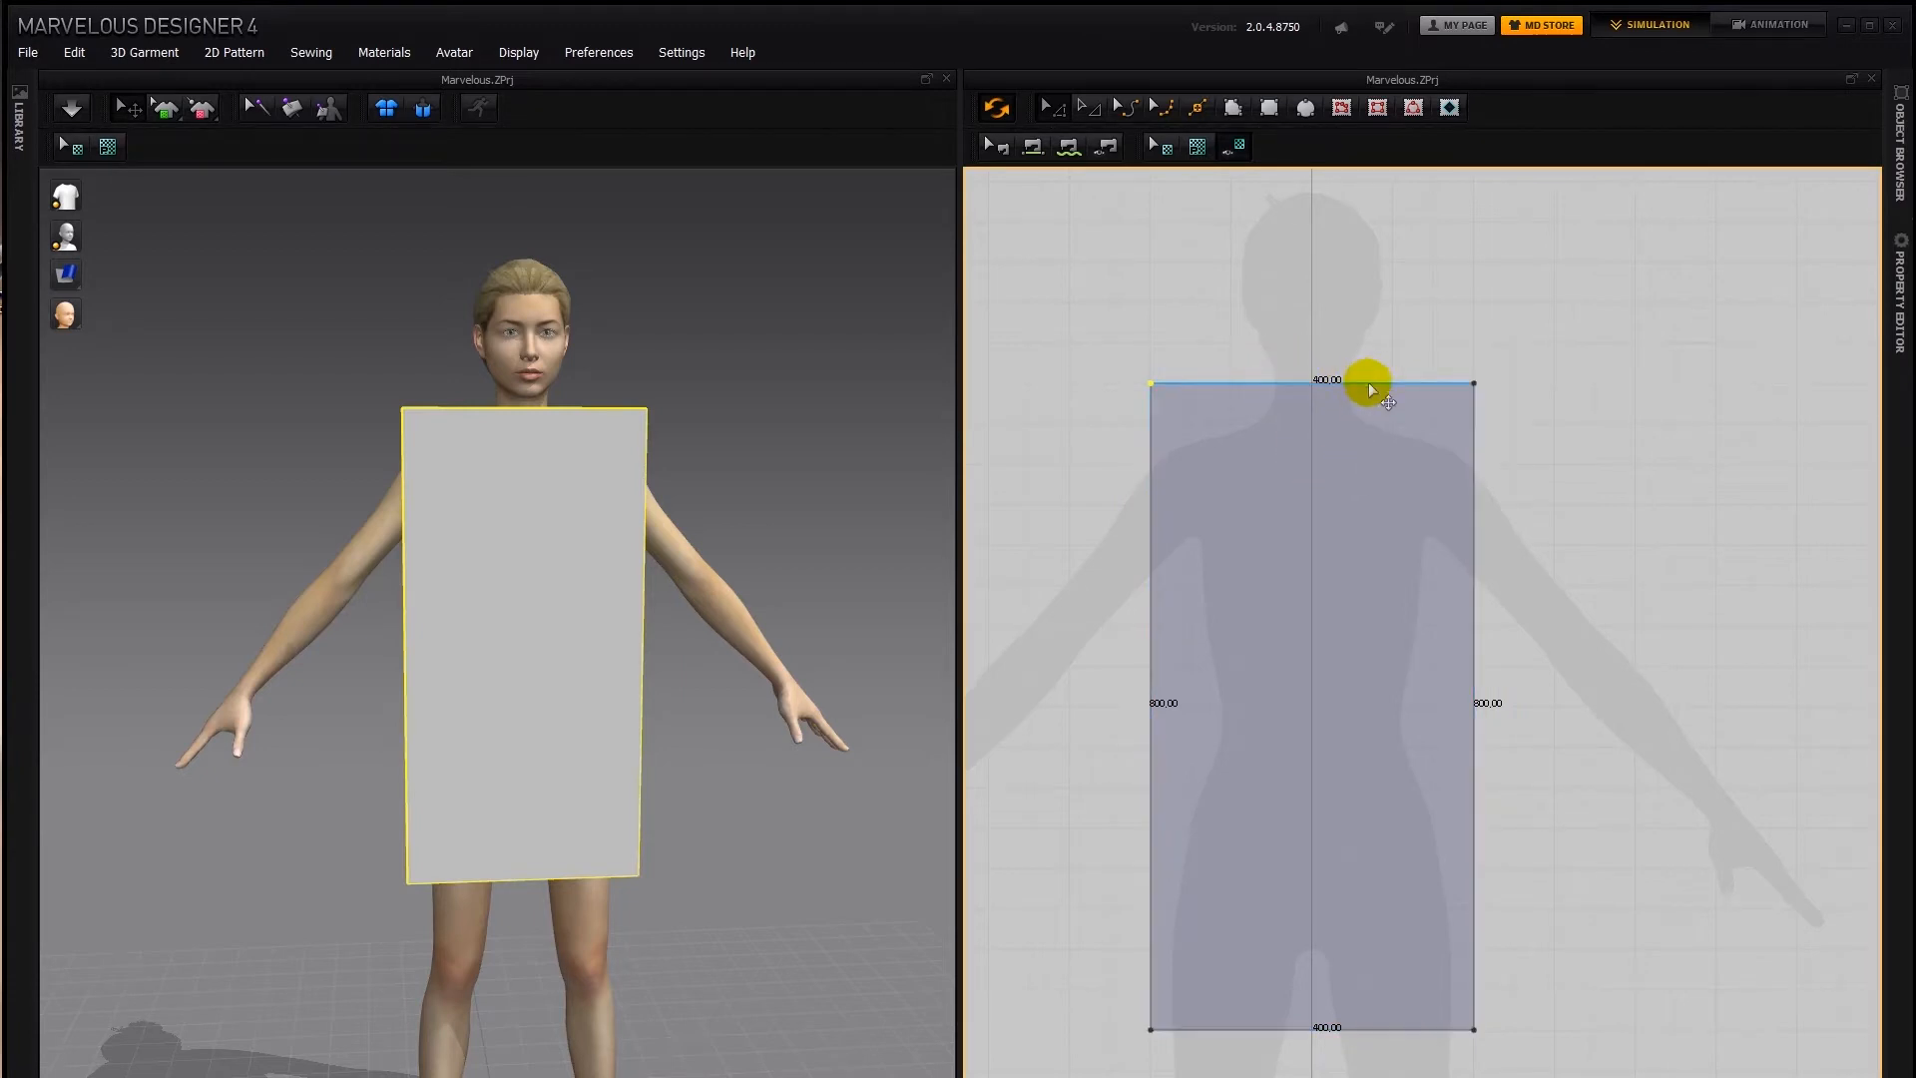
Using Add Point/Split Line, open the Split Line settings for the rectangle's top edge
click(1194, 107)
click(1247, 382)
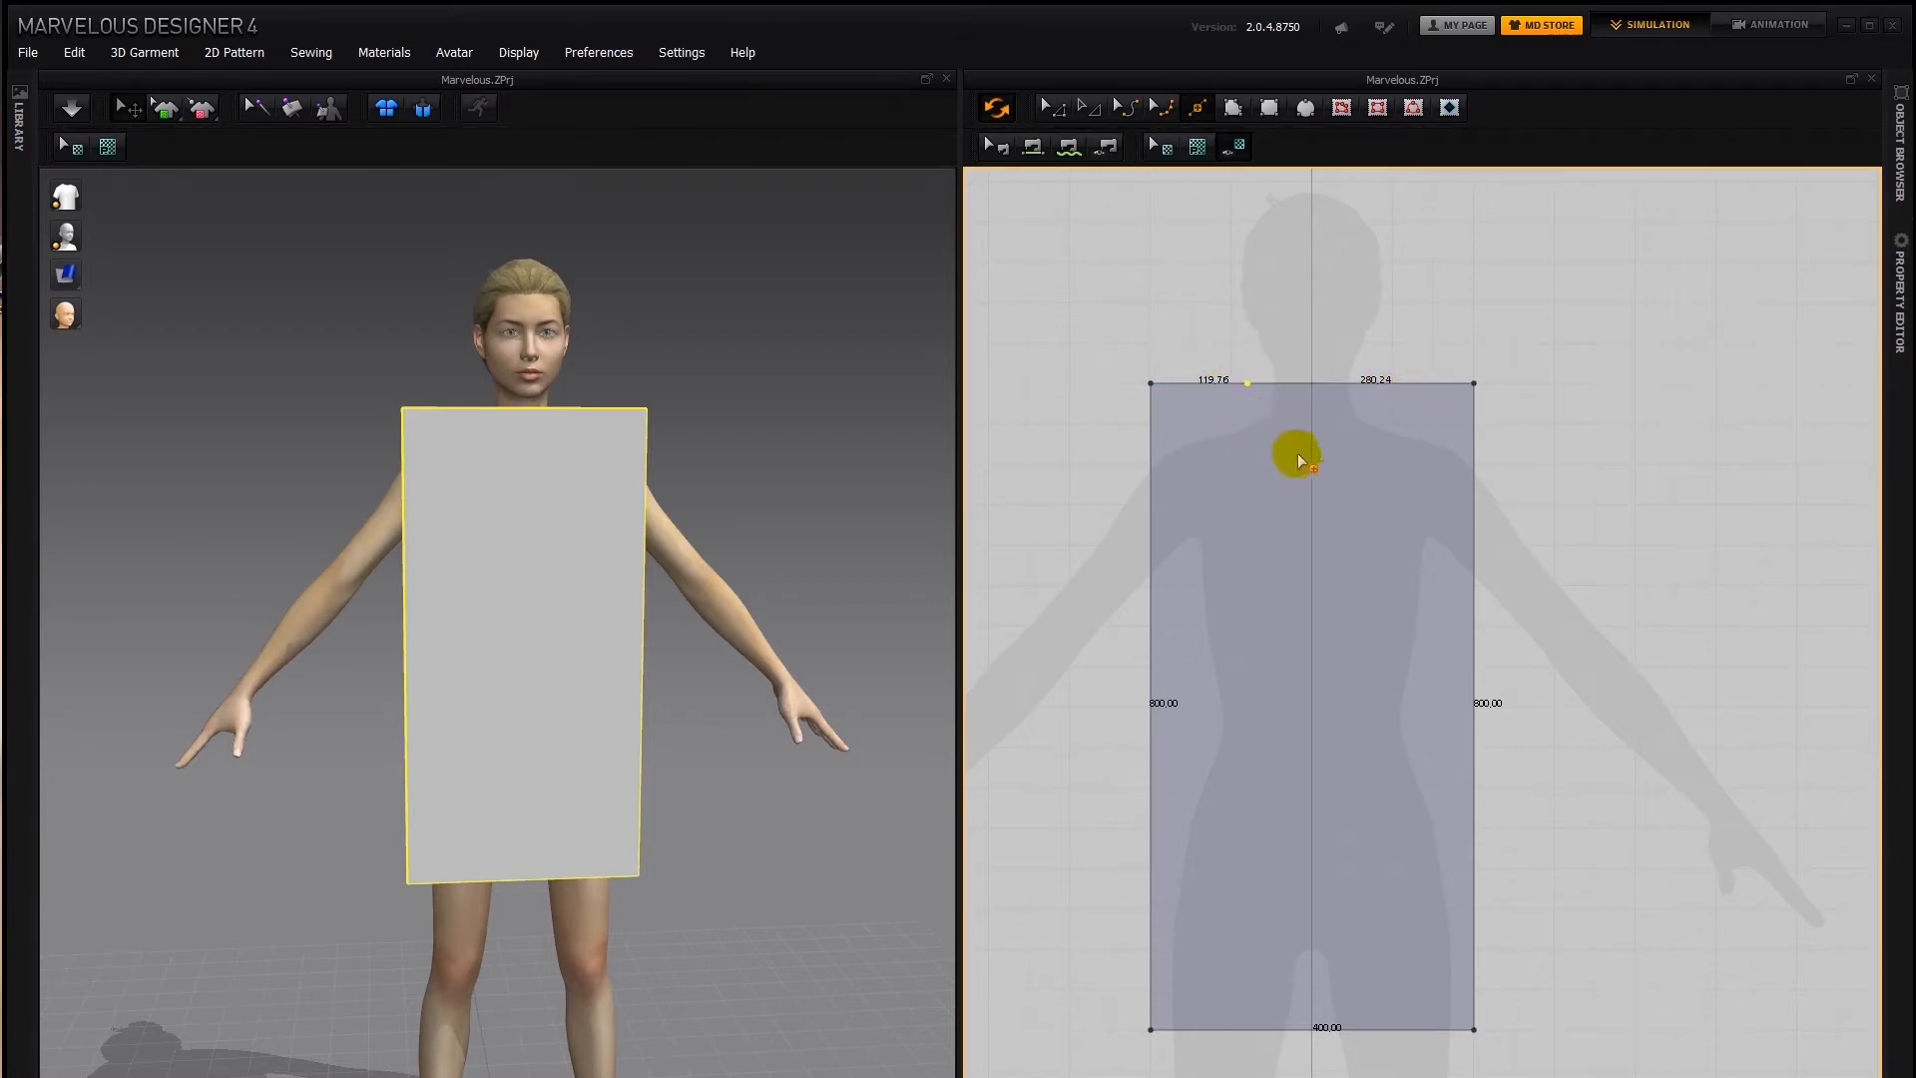
key(Delete)
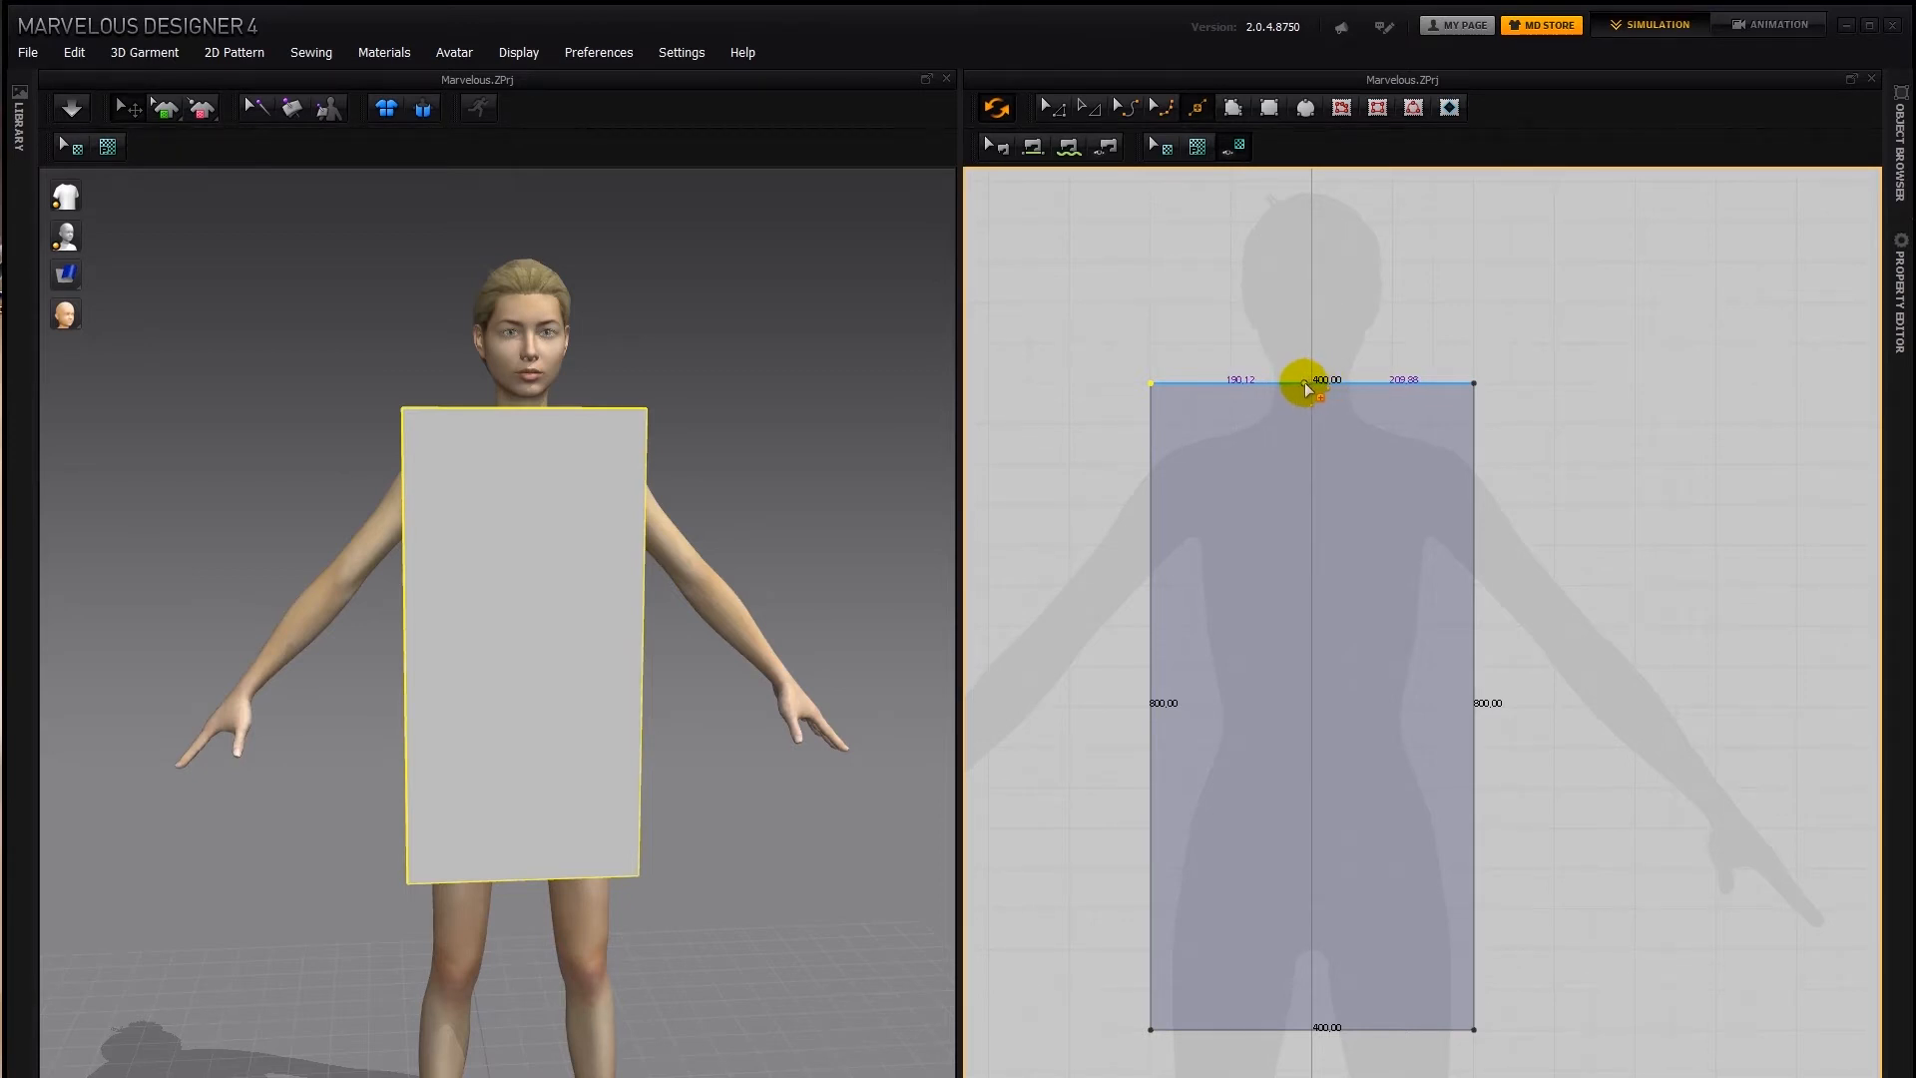
click(1306, 387)
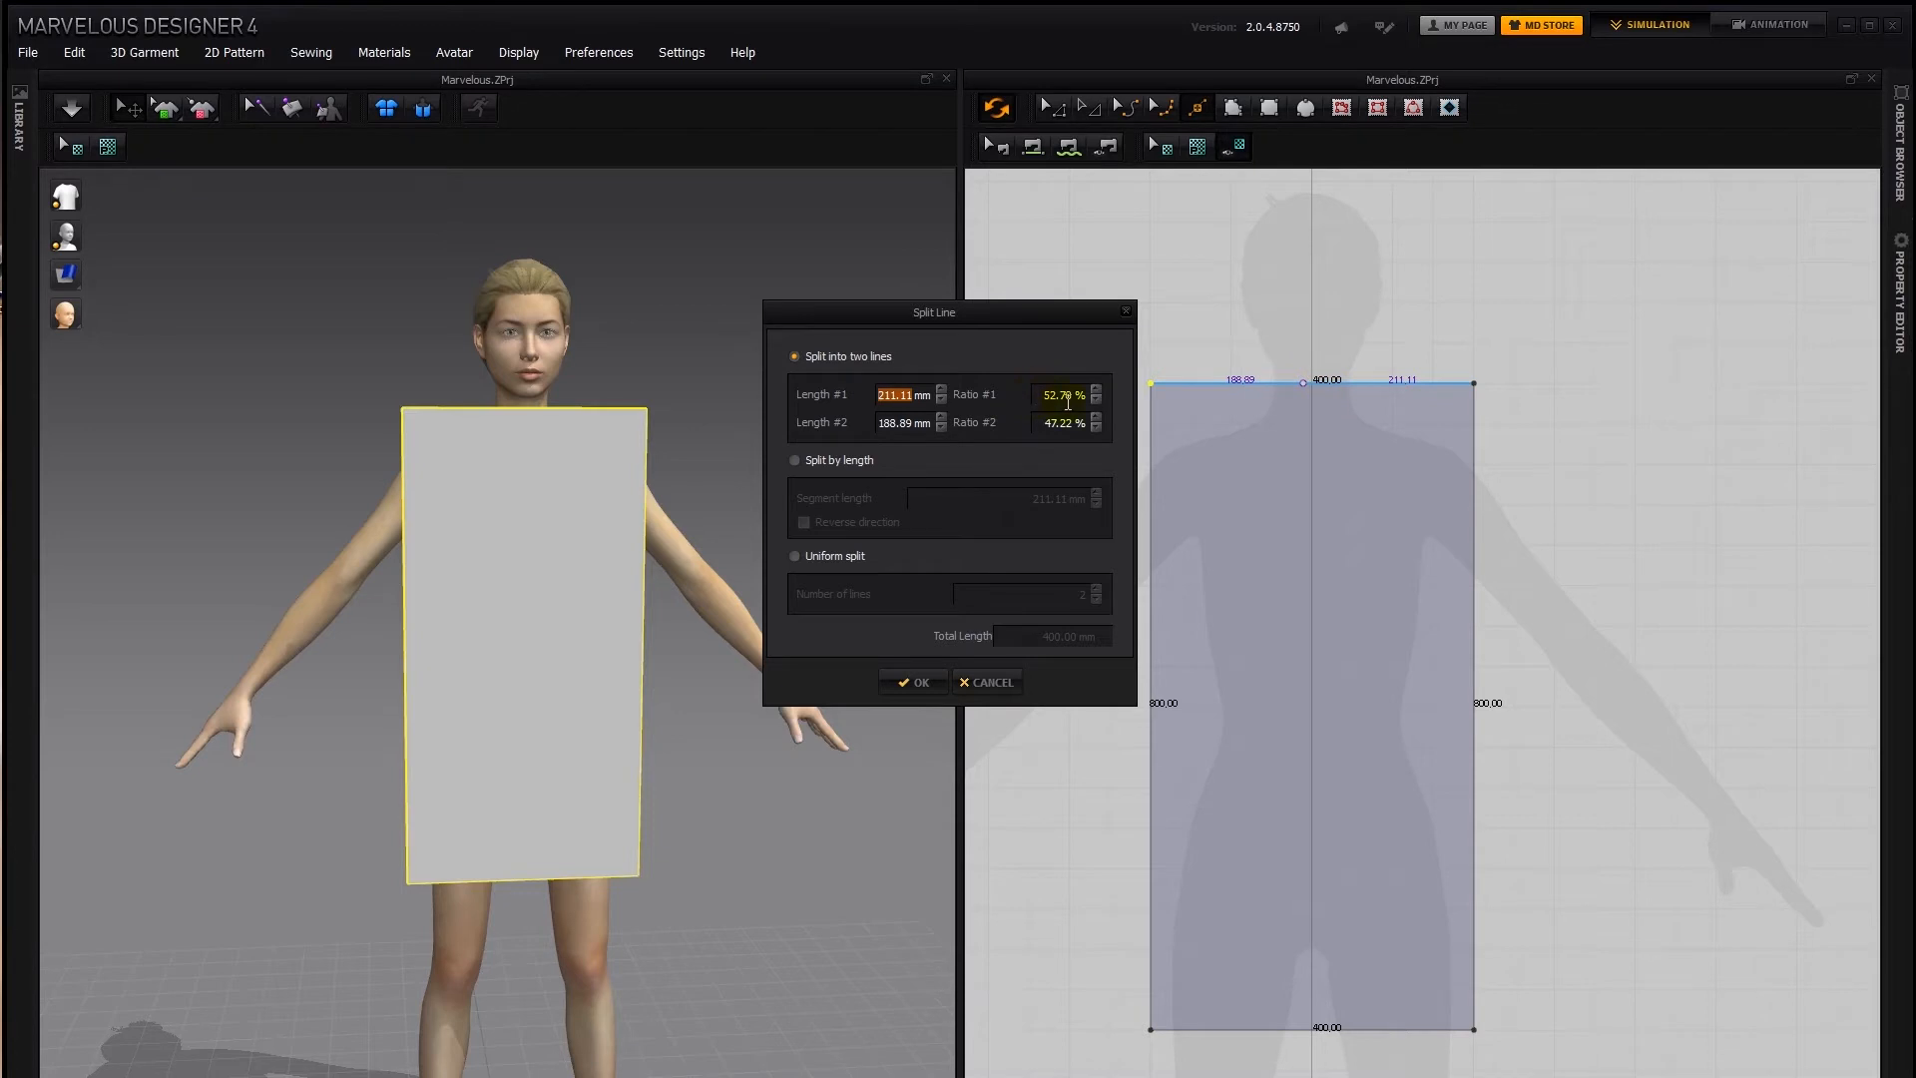
Try splitting the top edge at a 50% ratio, then uniformly into 4 and 8 lines
click(1066, 399)
text(50)
click(831, 555)
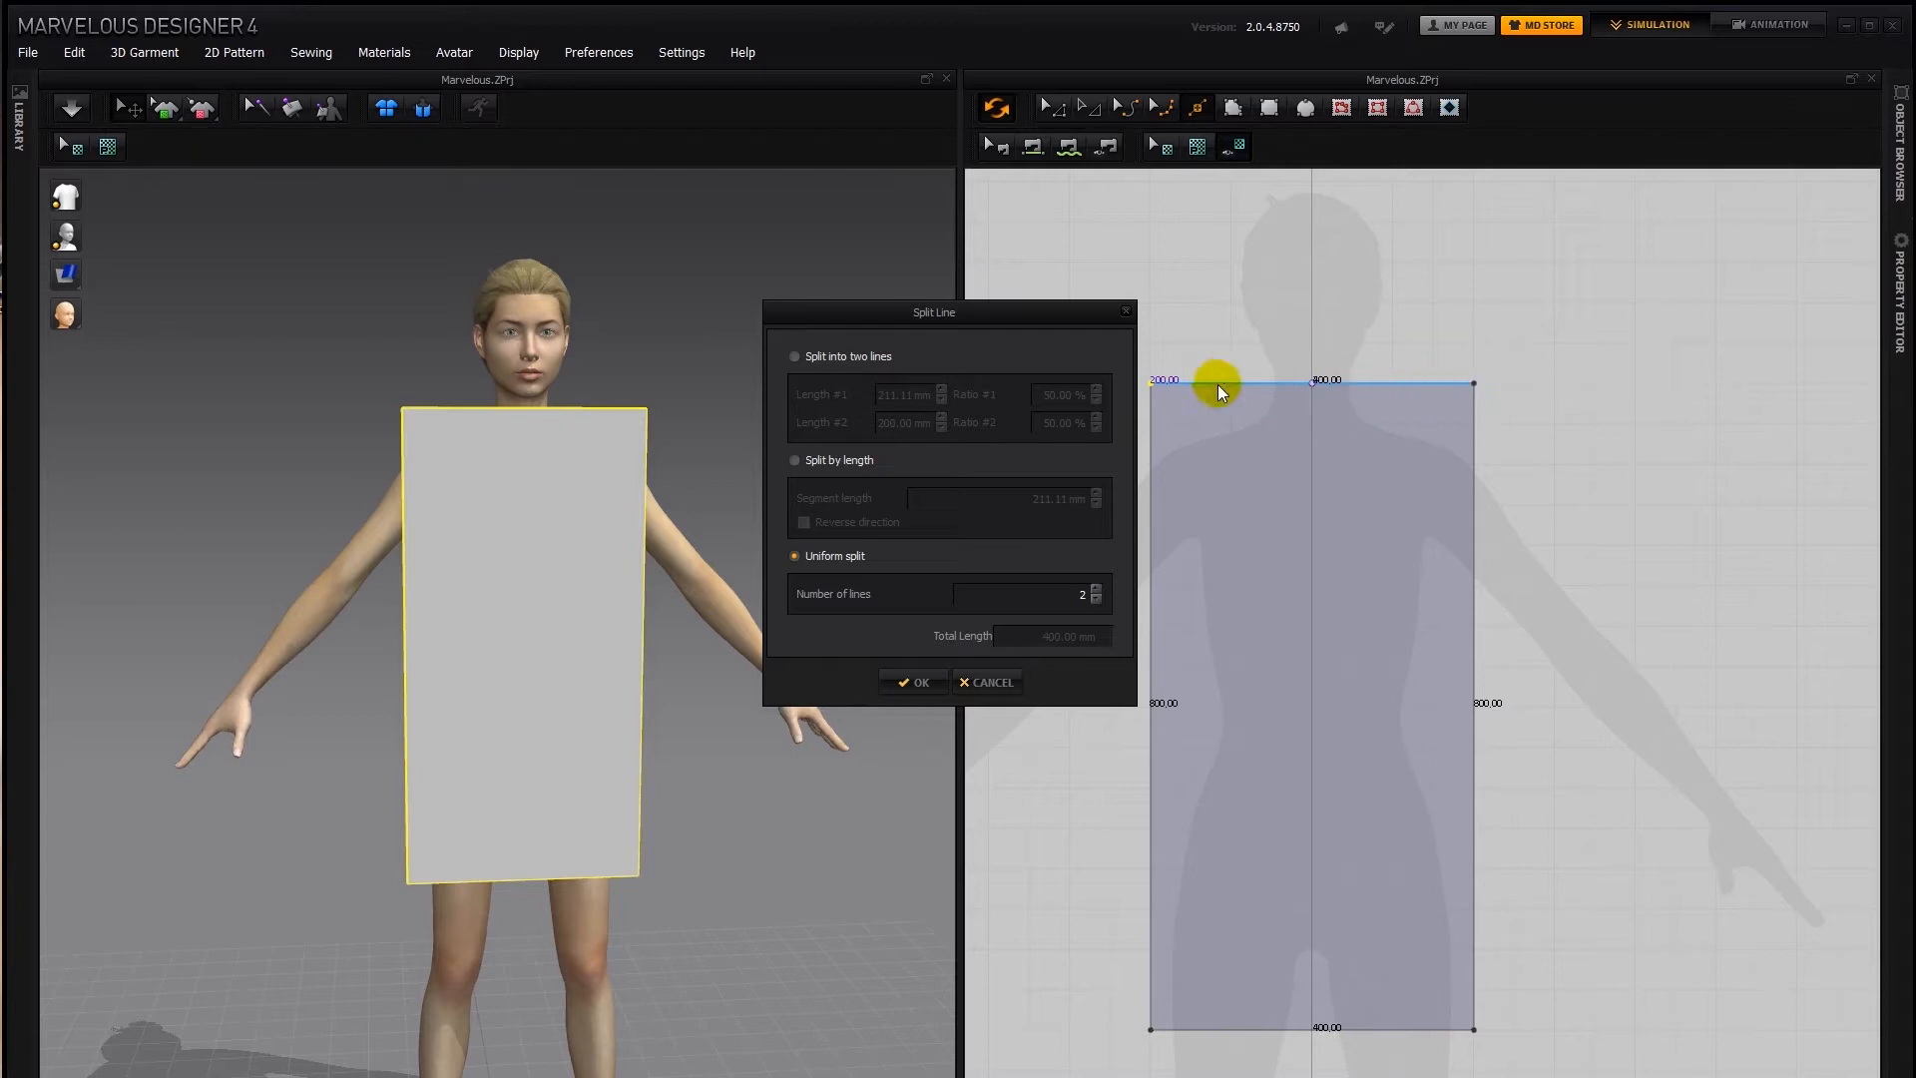
double_click(1084, 594)
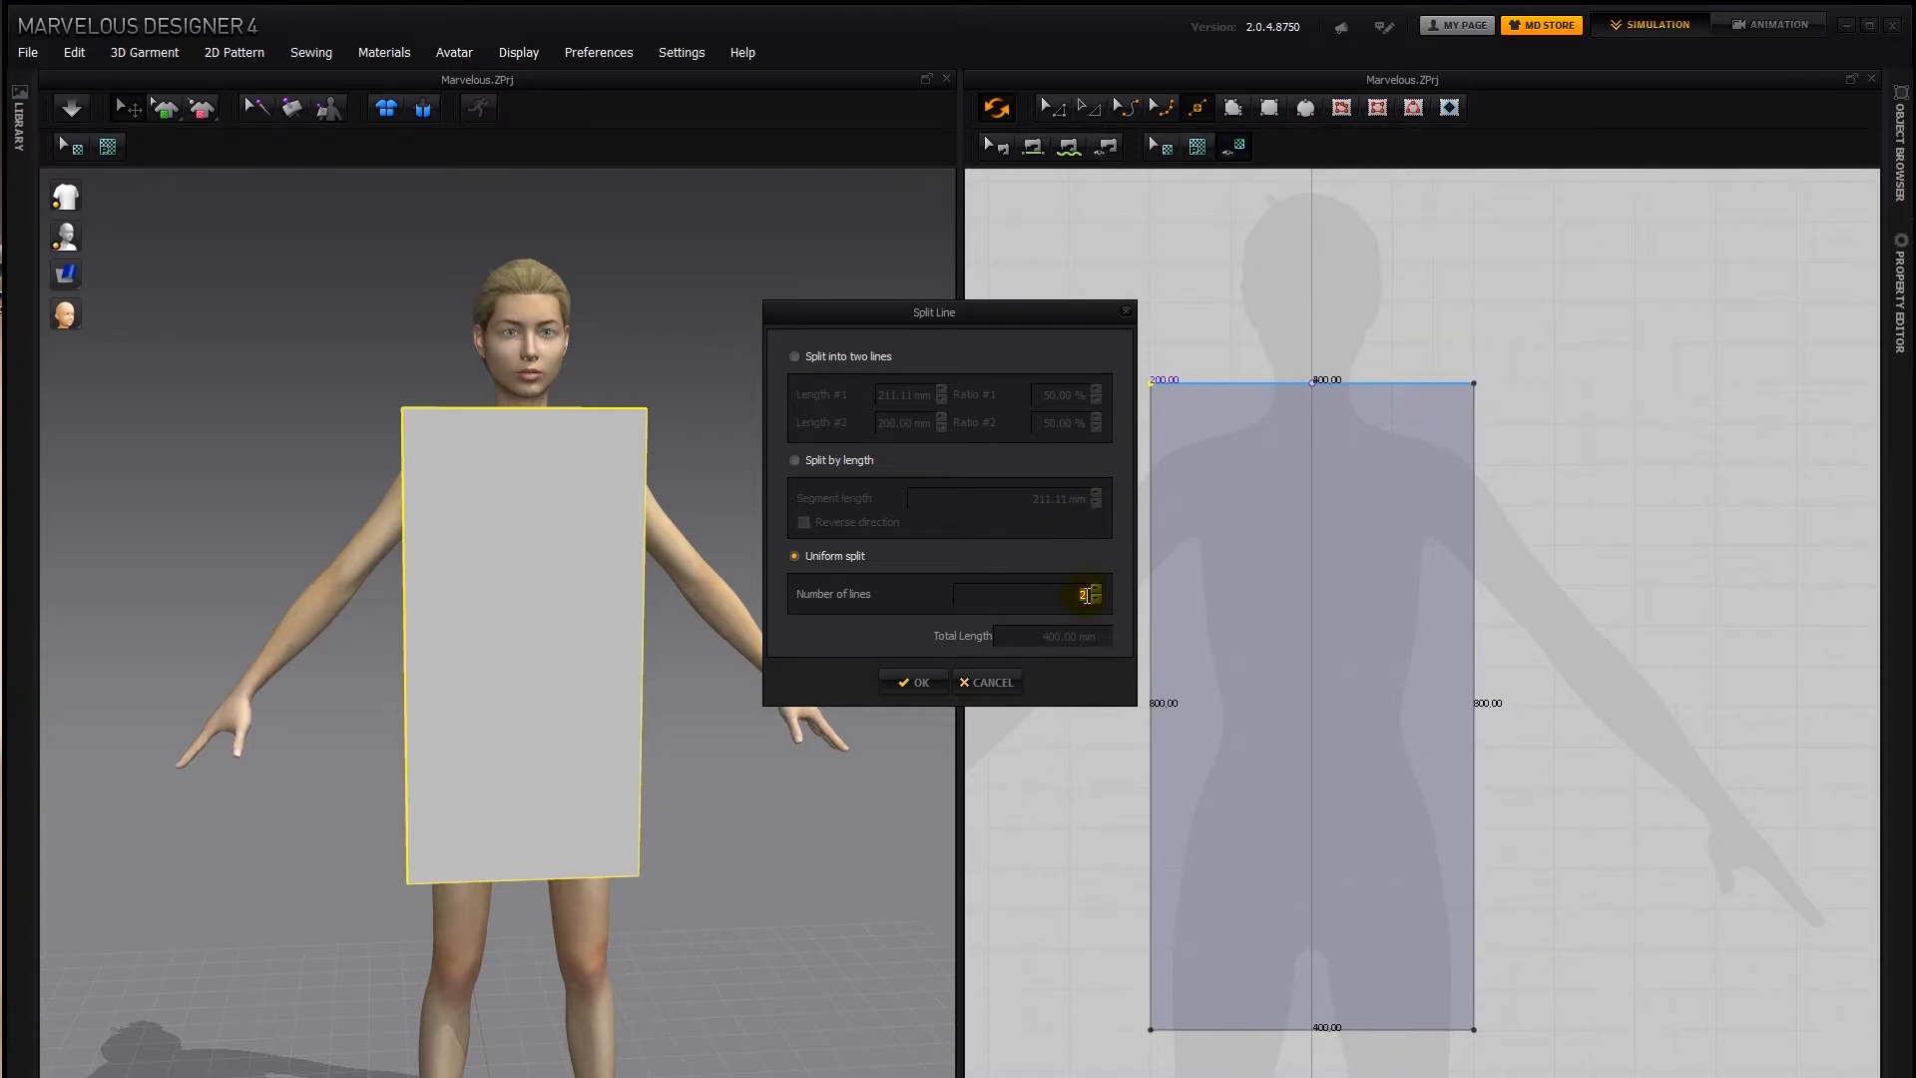
text(4)
text(8)
double_click(1088, 596)
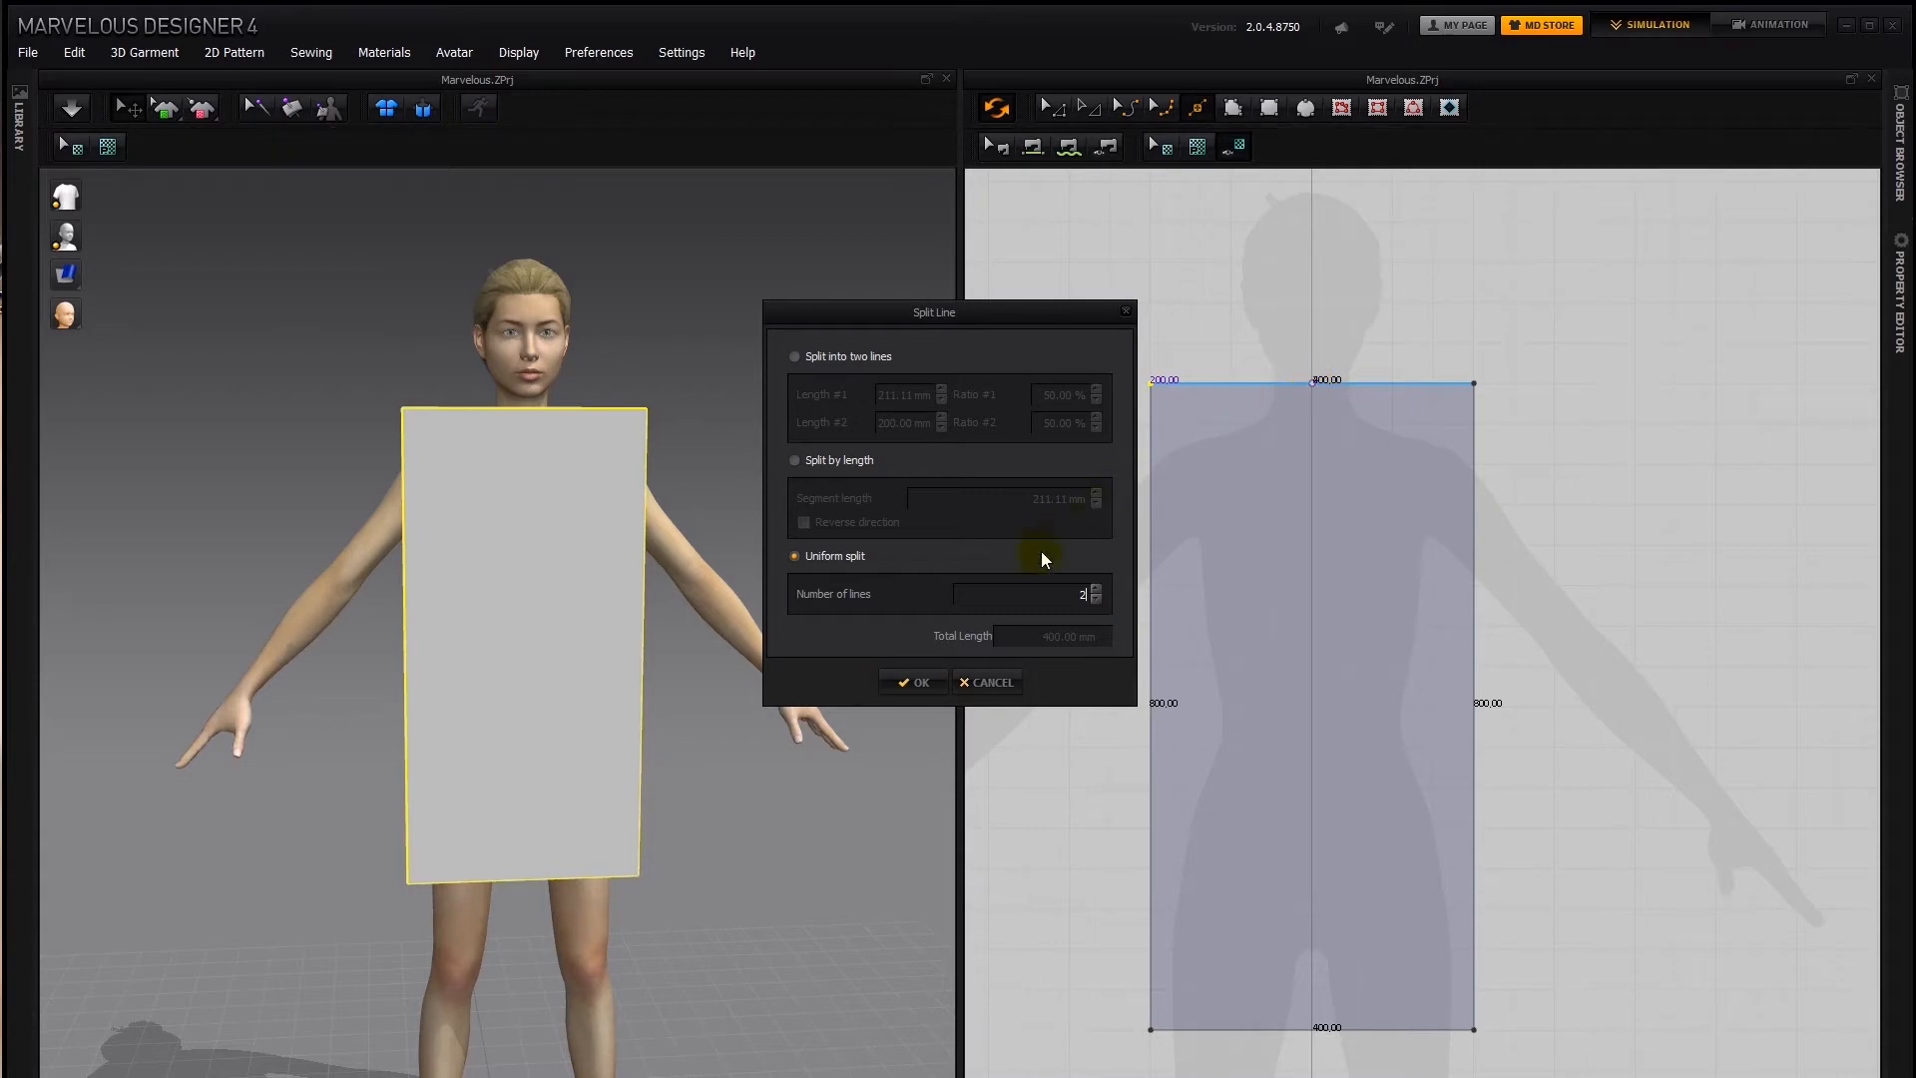
Try splitting the top edge by segment lengths of 100 mm and about 160 mm, and reverse the split direction
click(846, 460)
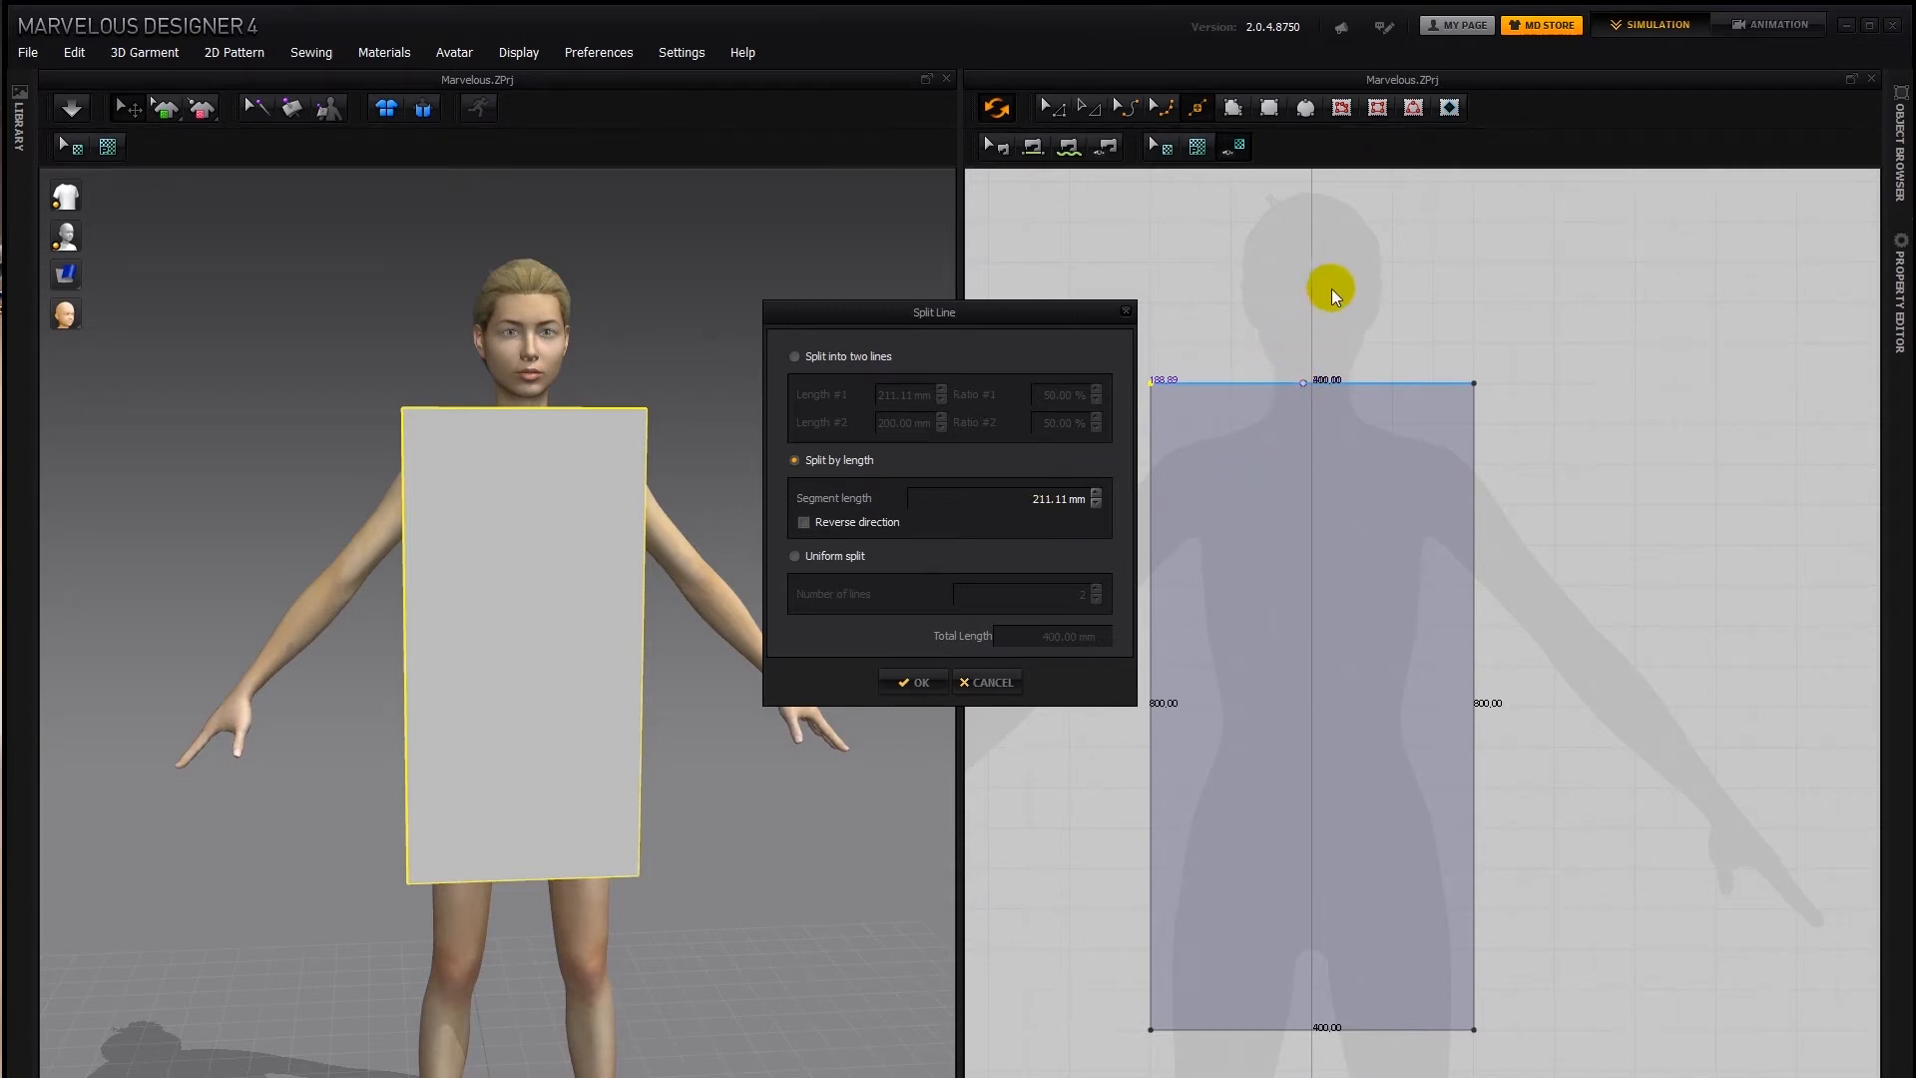
double_click(1043, 501)
drag(1053, 504, 1067, 505)
text(100)
drag(1052, 499, 1063, 499)
text(2)
key(BackSpace)
text(60)
click(866, 517)
Split the top edge into two lines with Length #2 set to 140 mm for the left shoulder
click(830, 357)
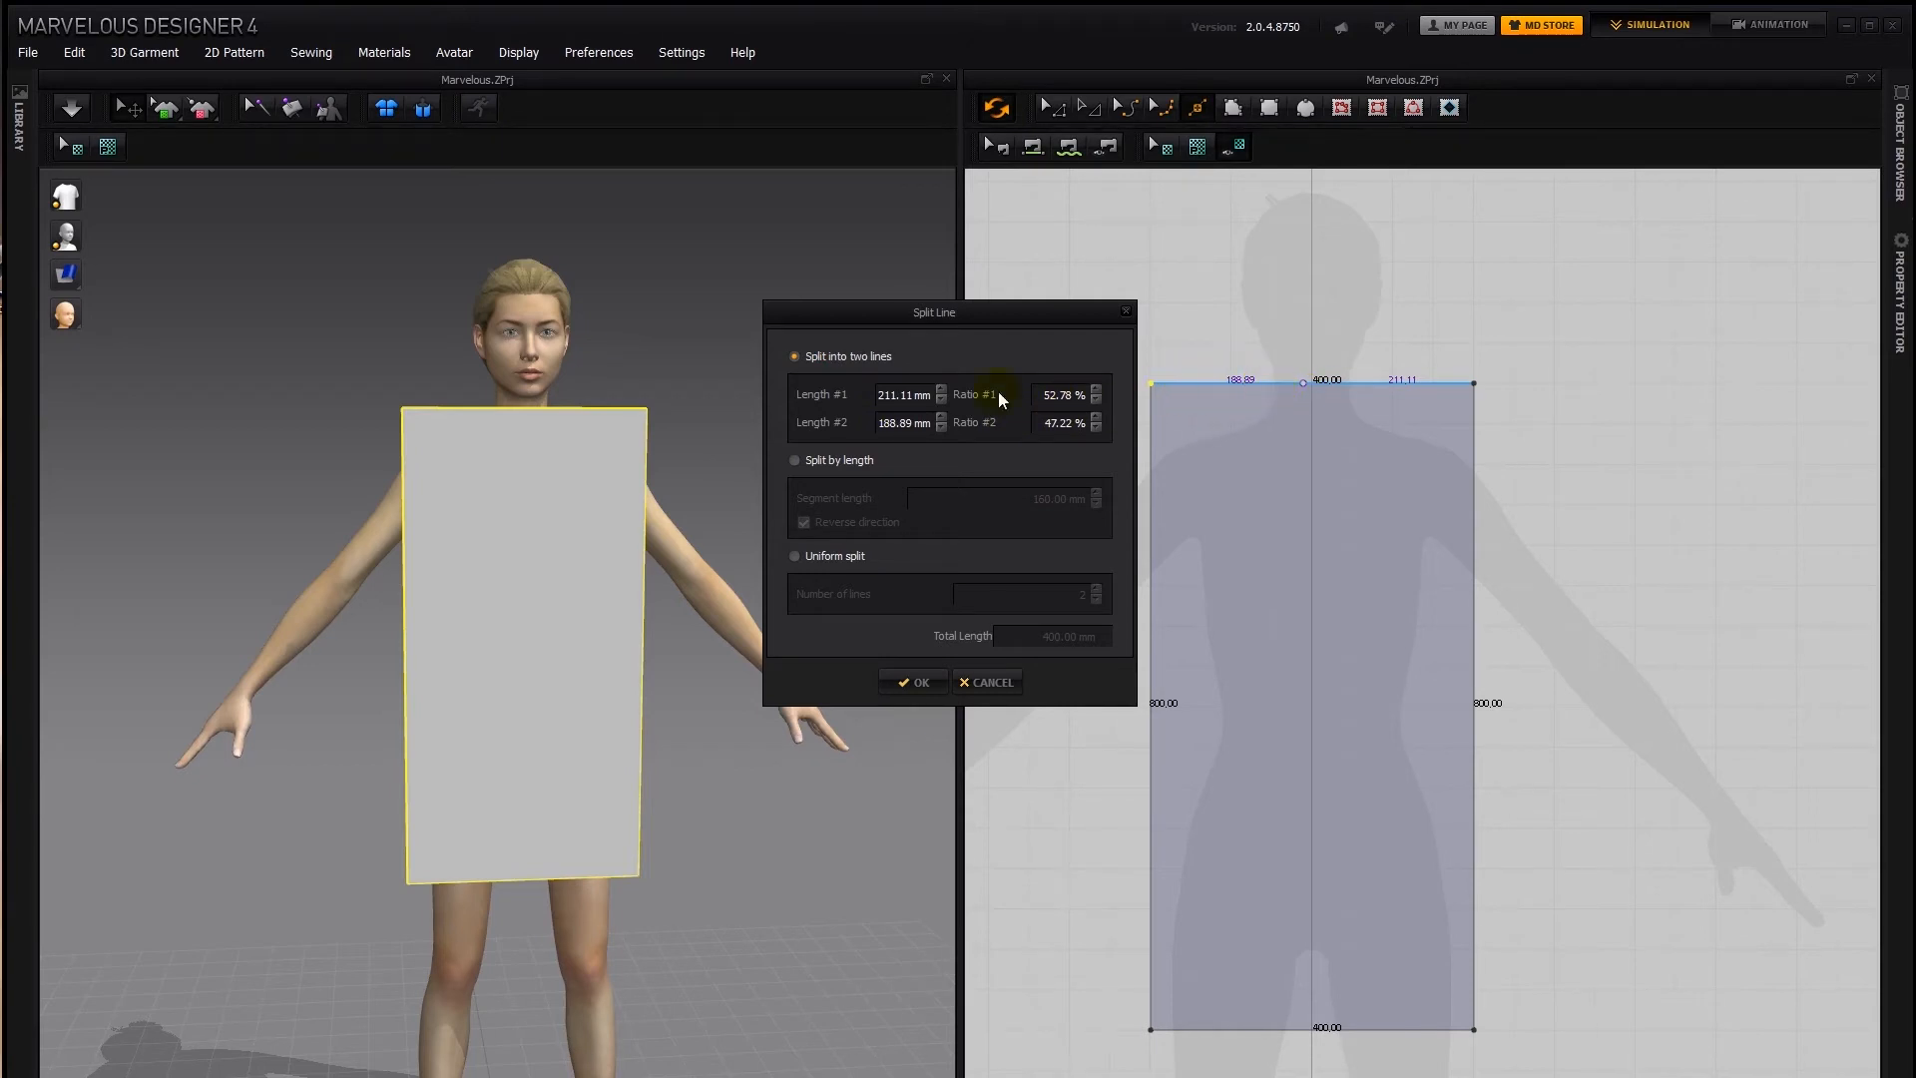
click(894, 425)
text(140)
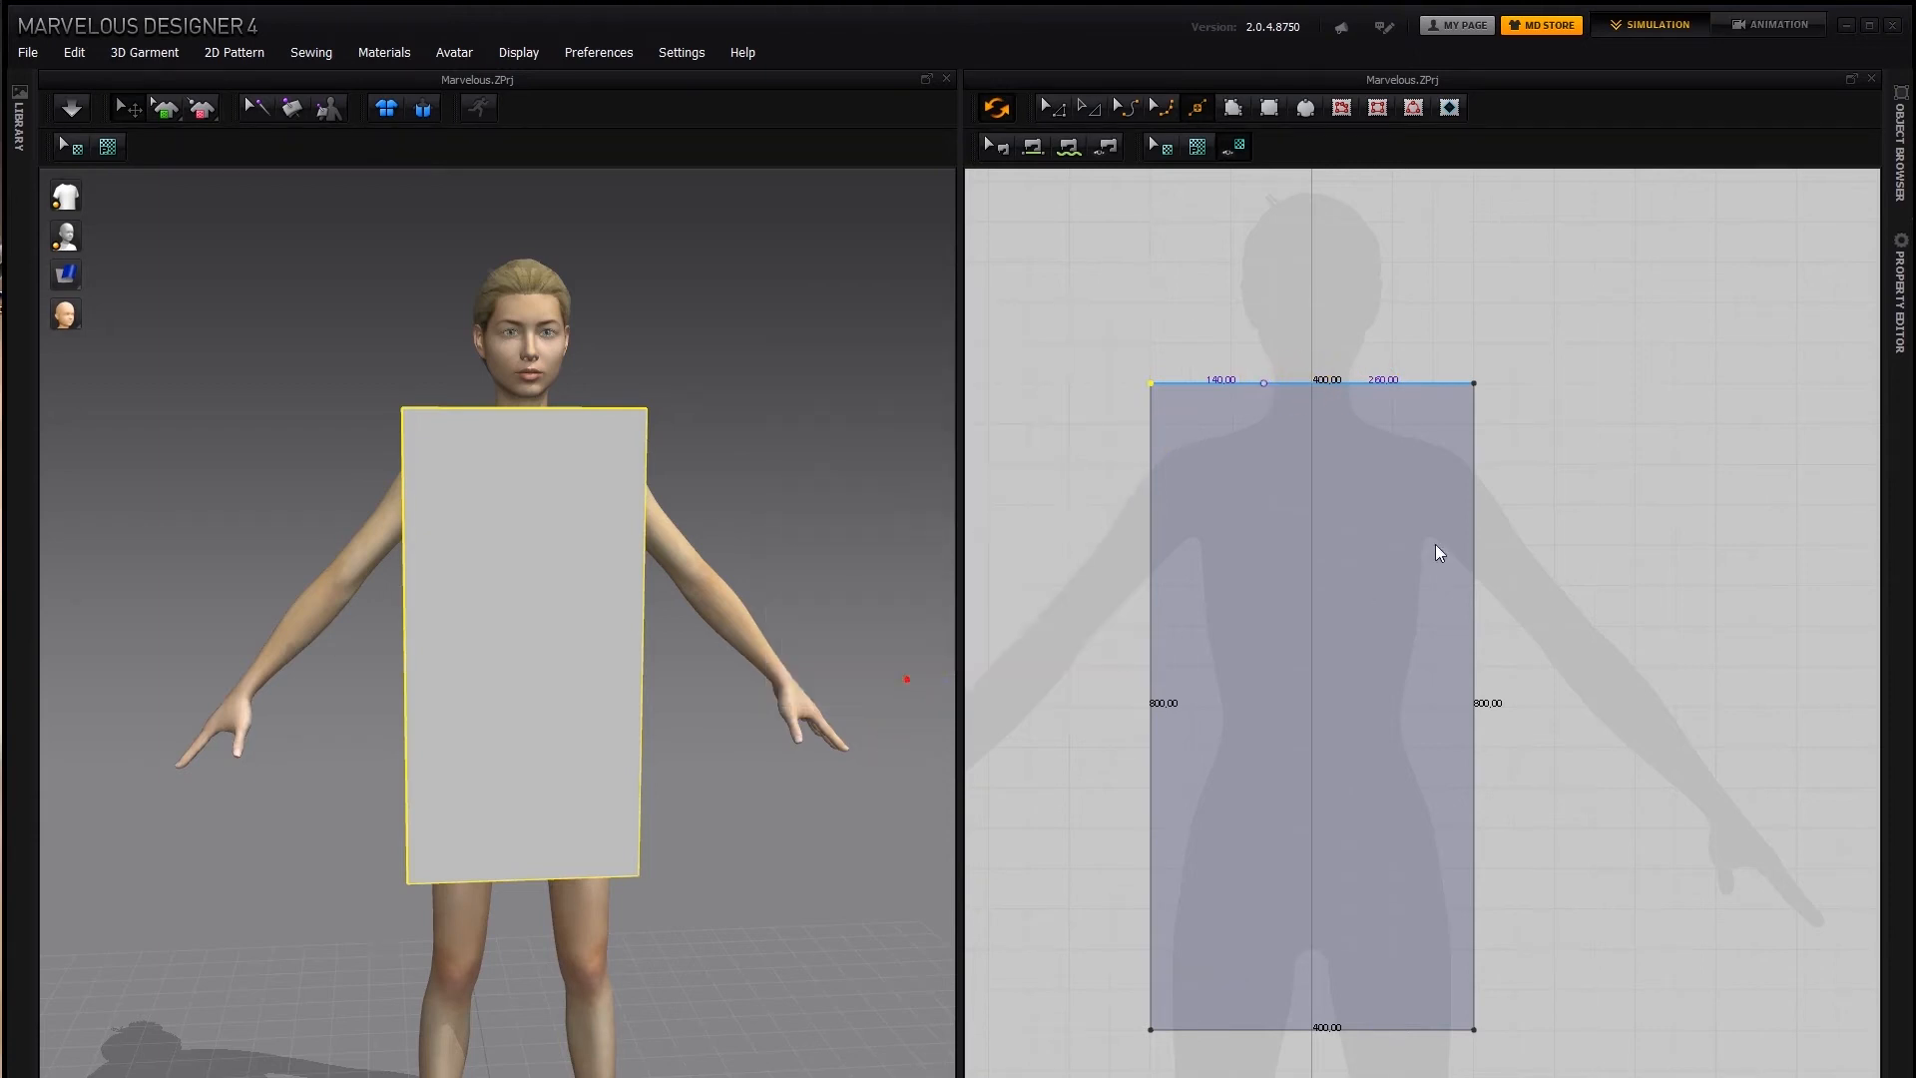
click(910, 681)
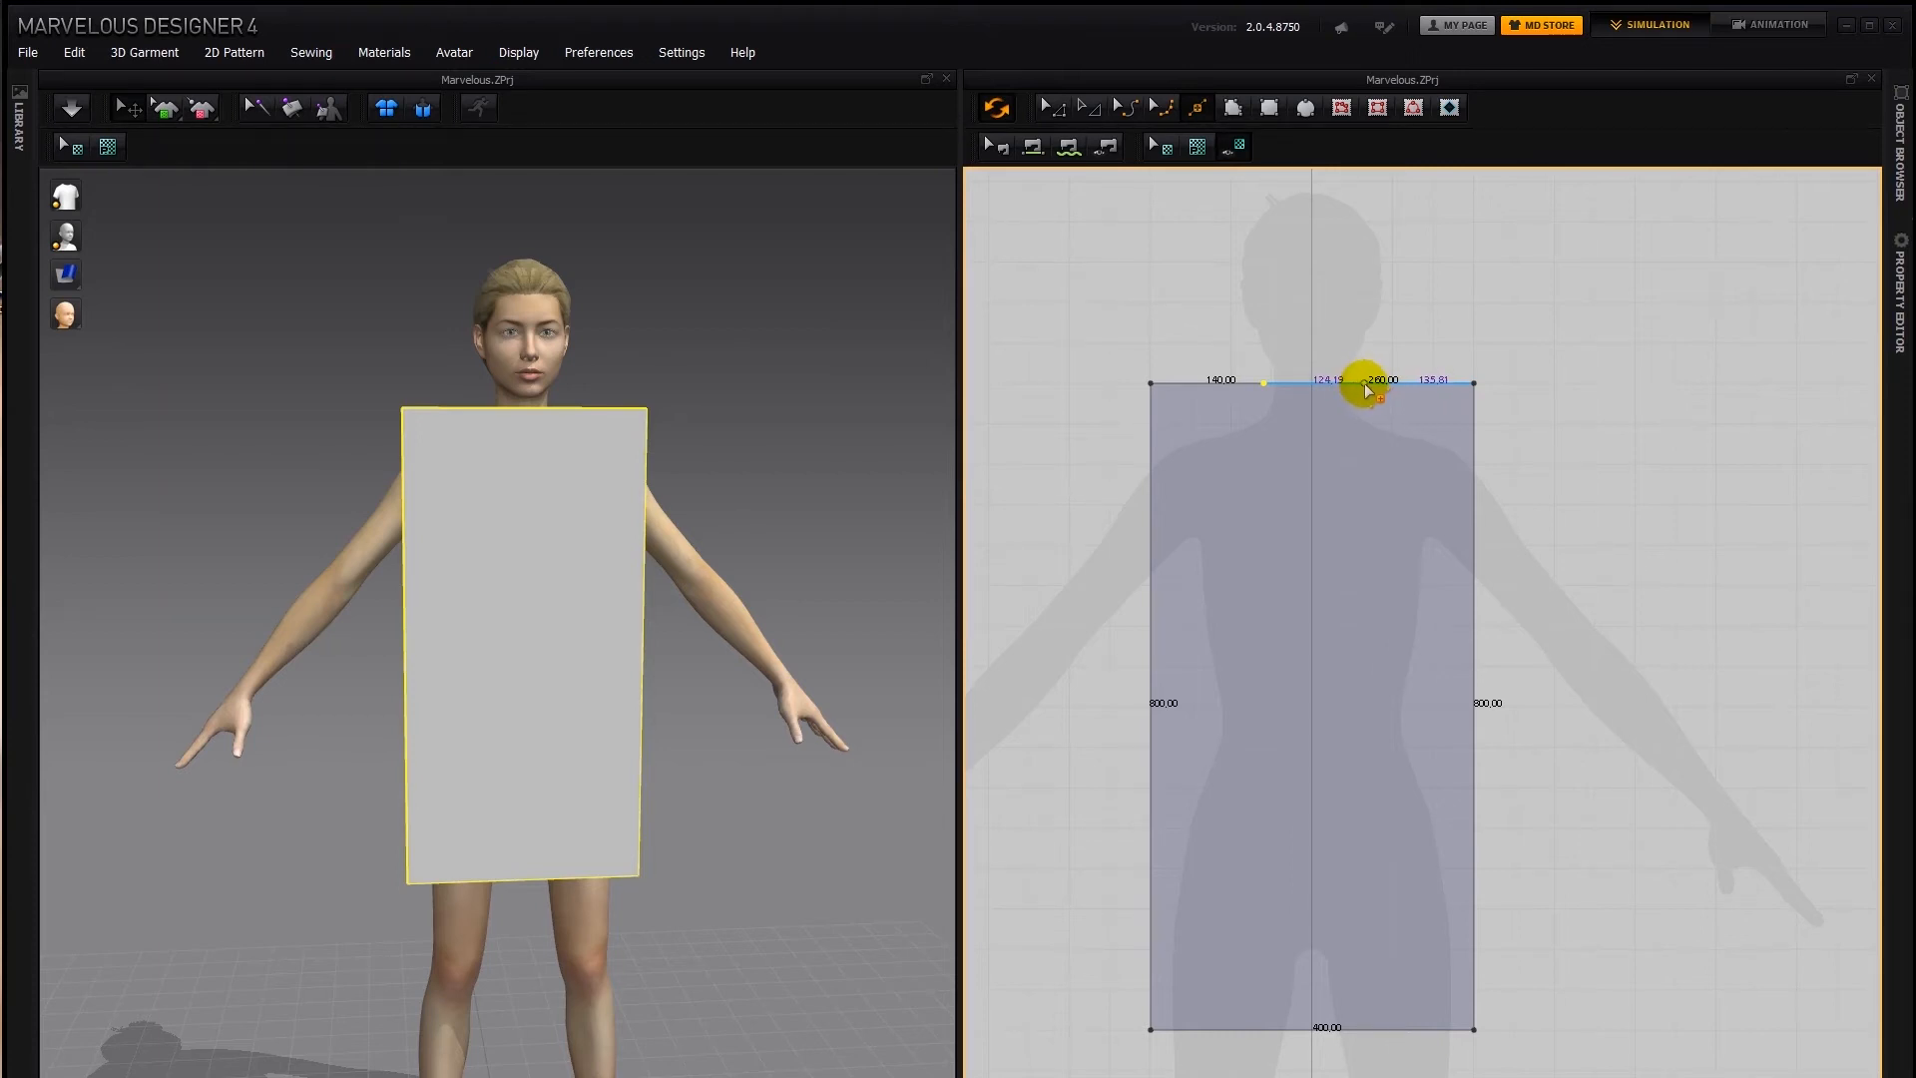
Split the remaining right section of the top edge in two with Length #1 set to 140 mm
right_click(1357, 384)
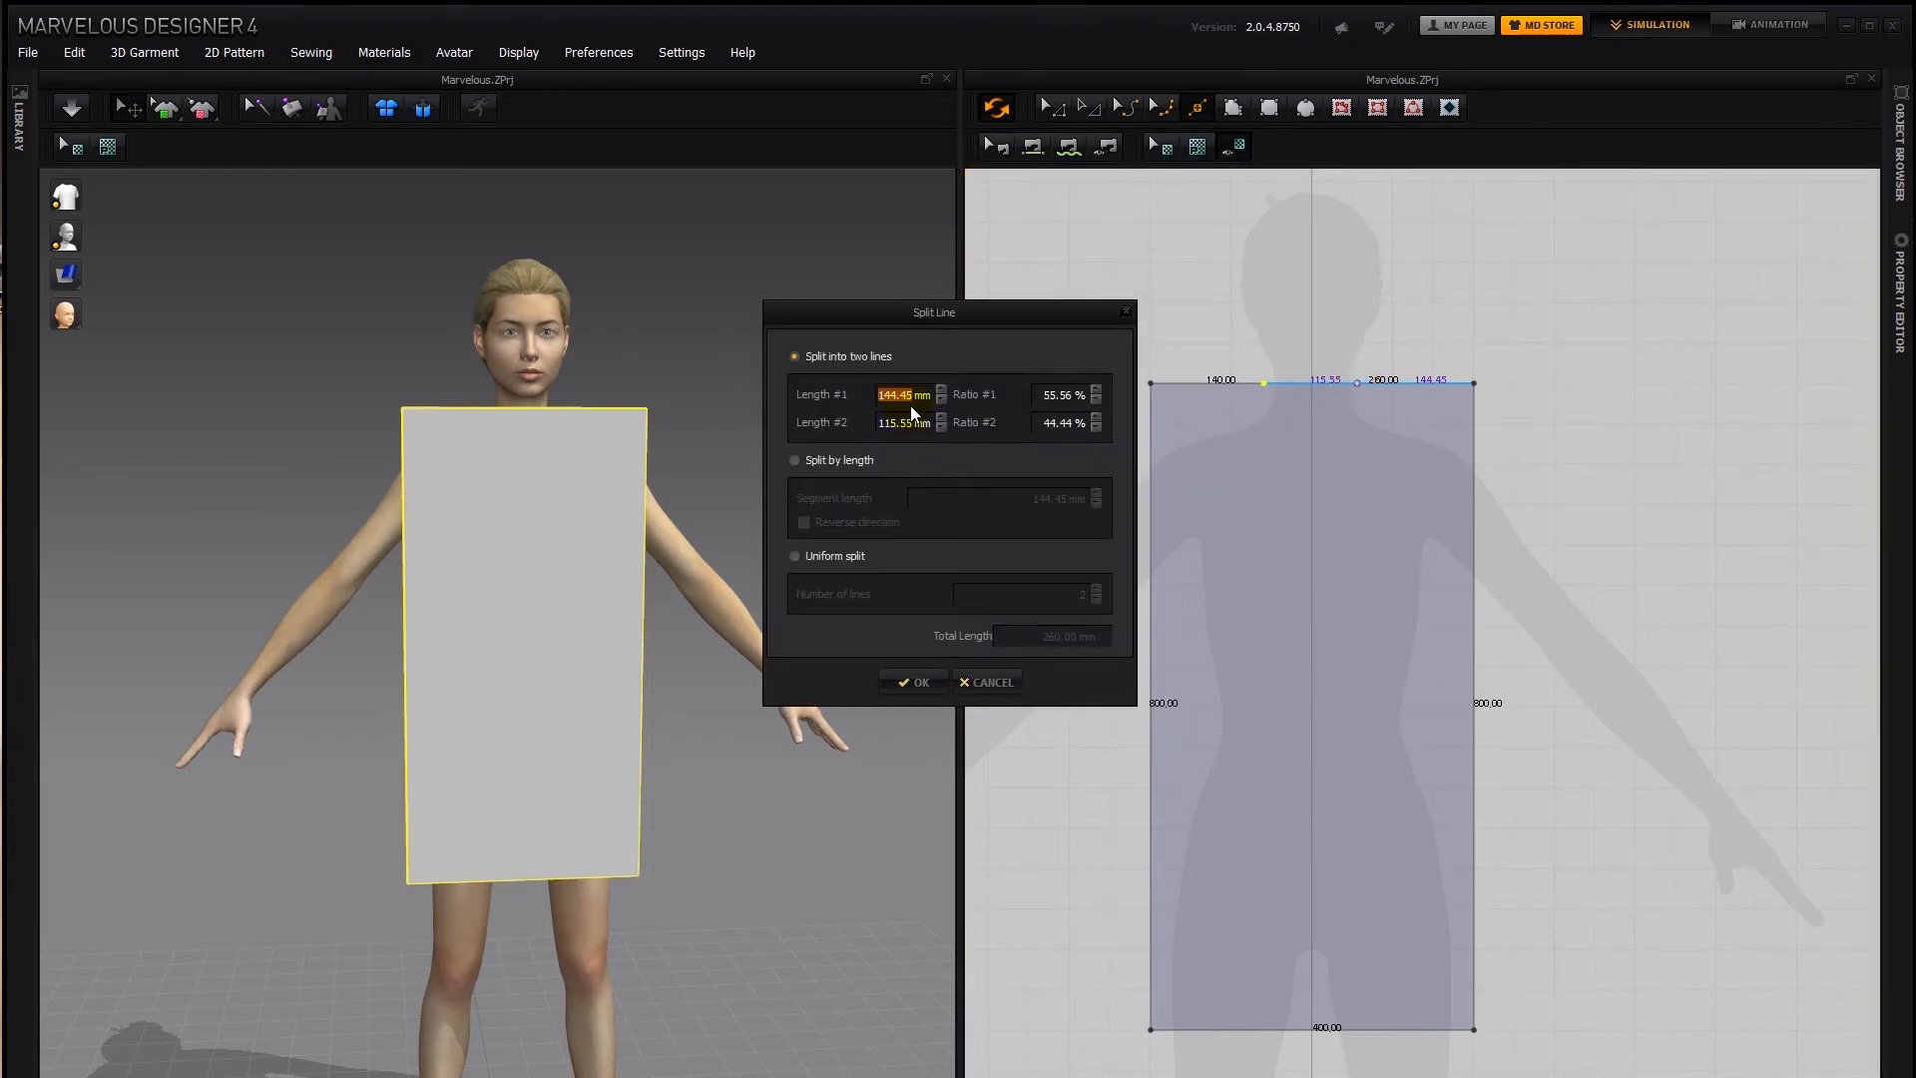
text(140)
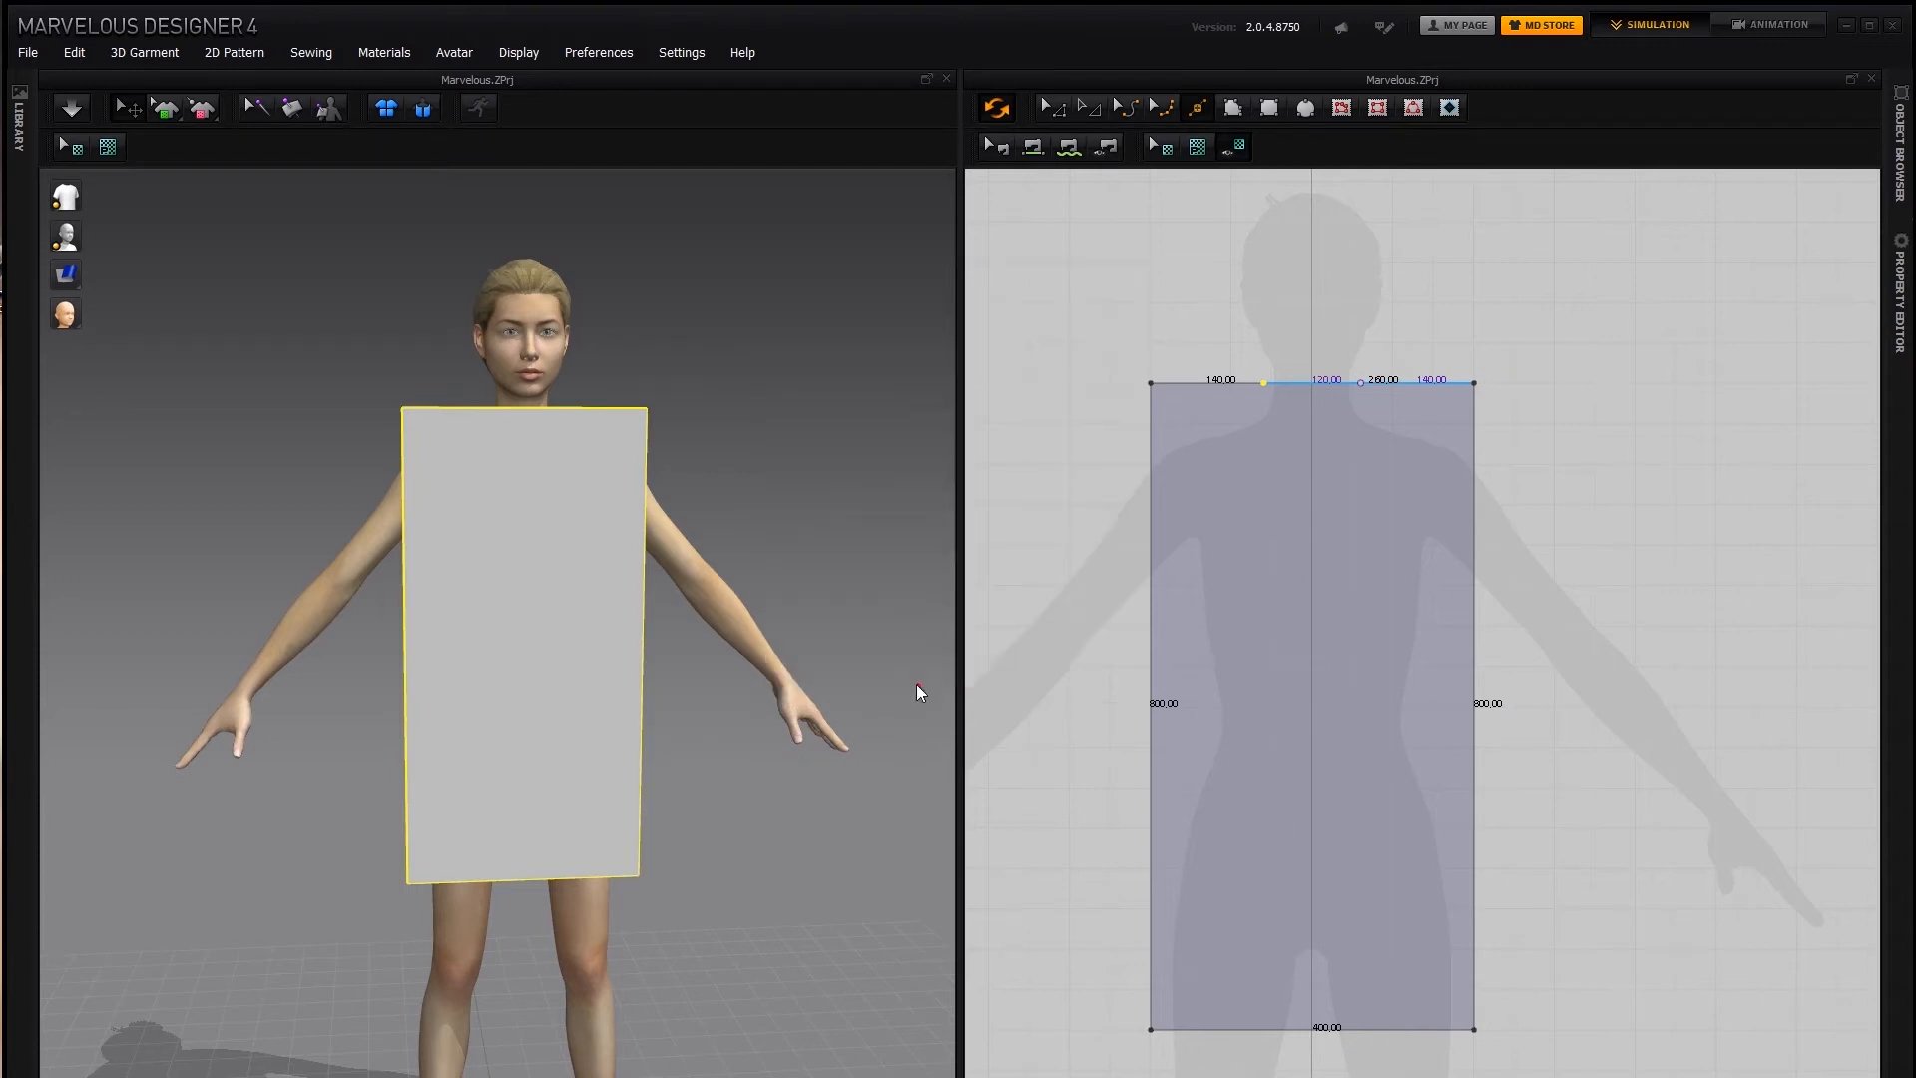
click(916, 684)
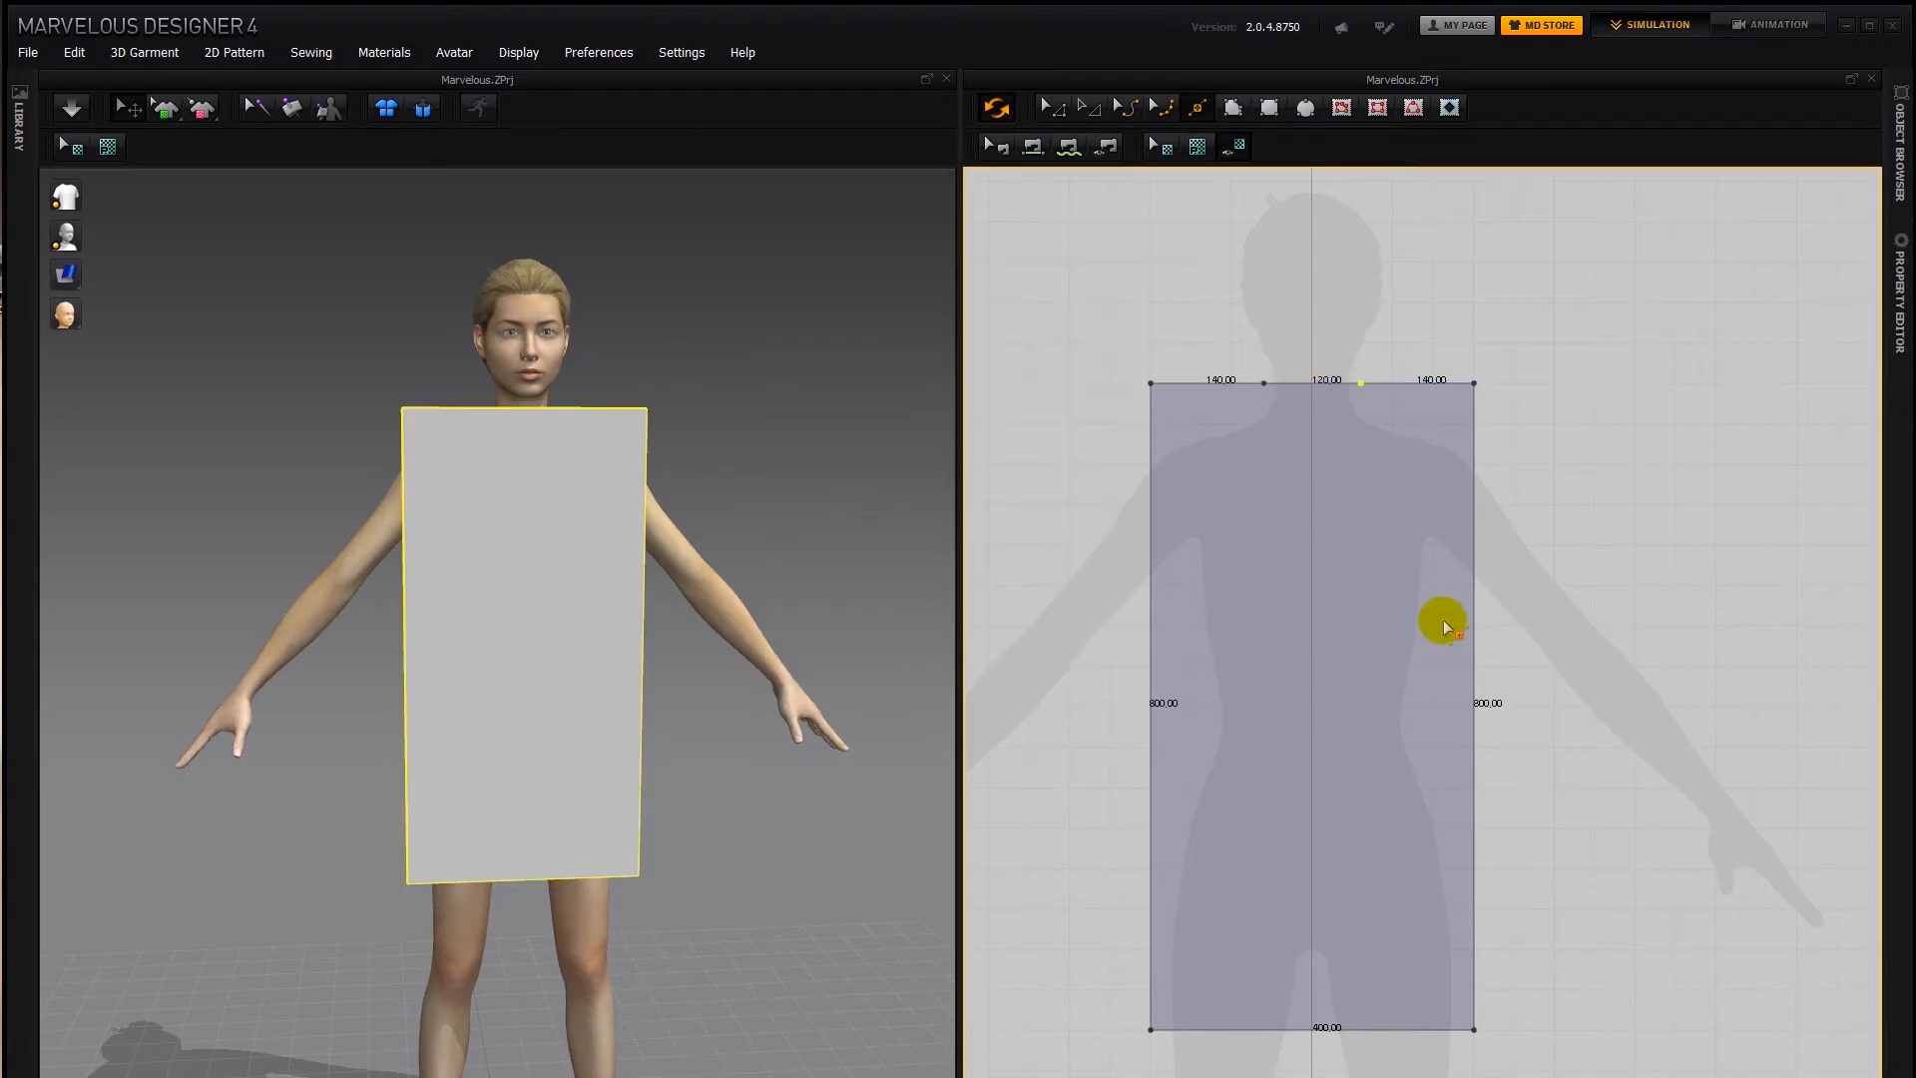
Split the middle neck segment of the top edge into two 60 mm halves, and switch to pattern editing
right_click(1310, 386)
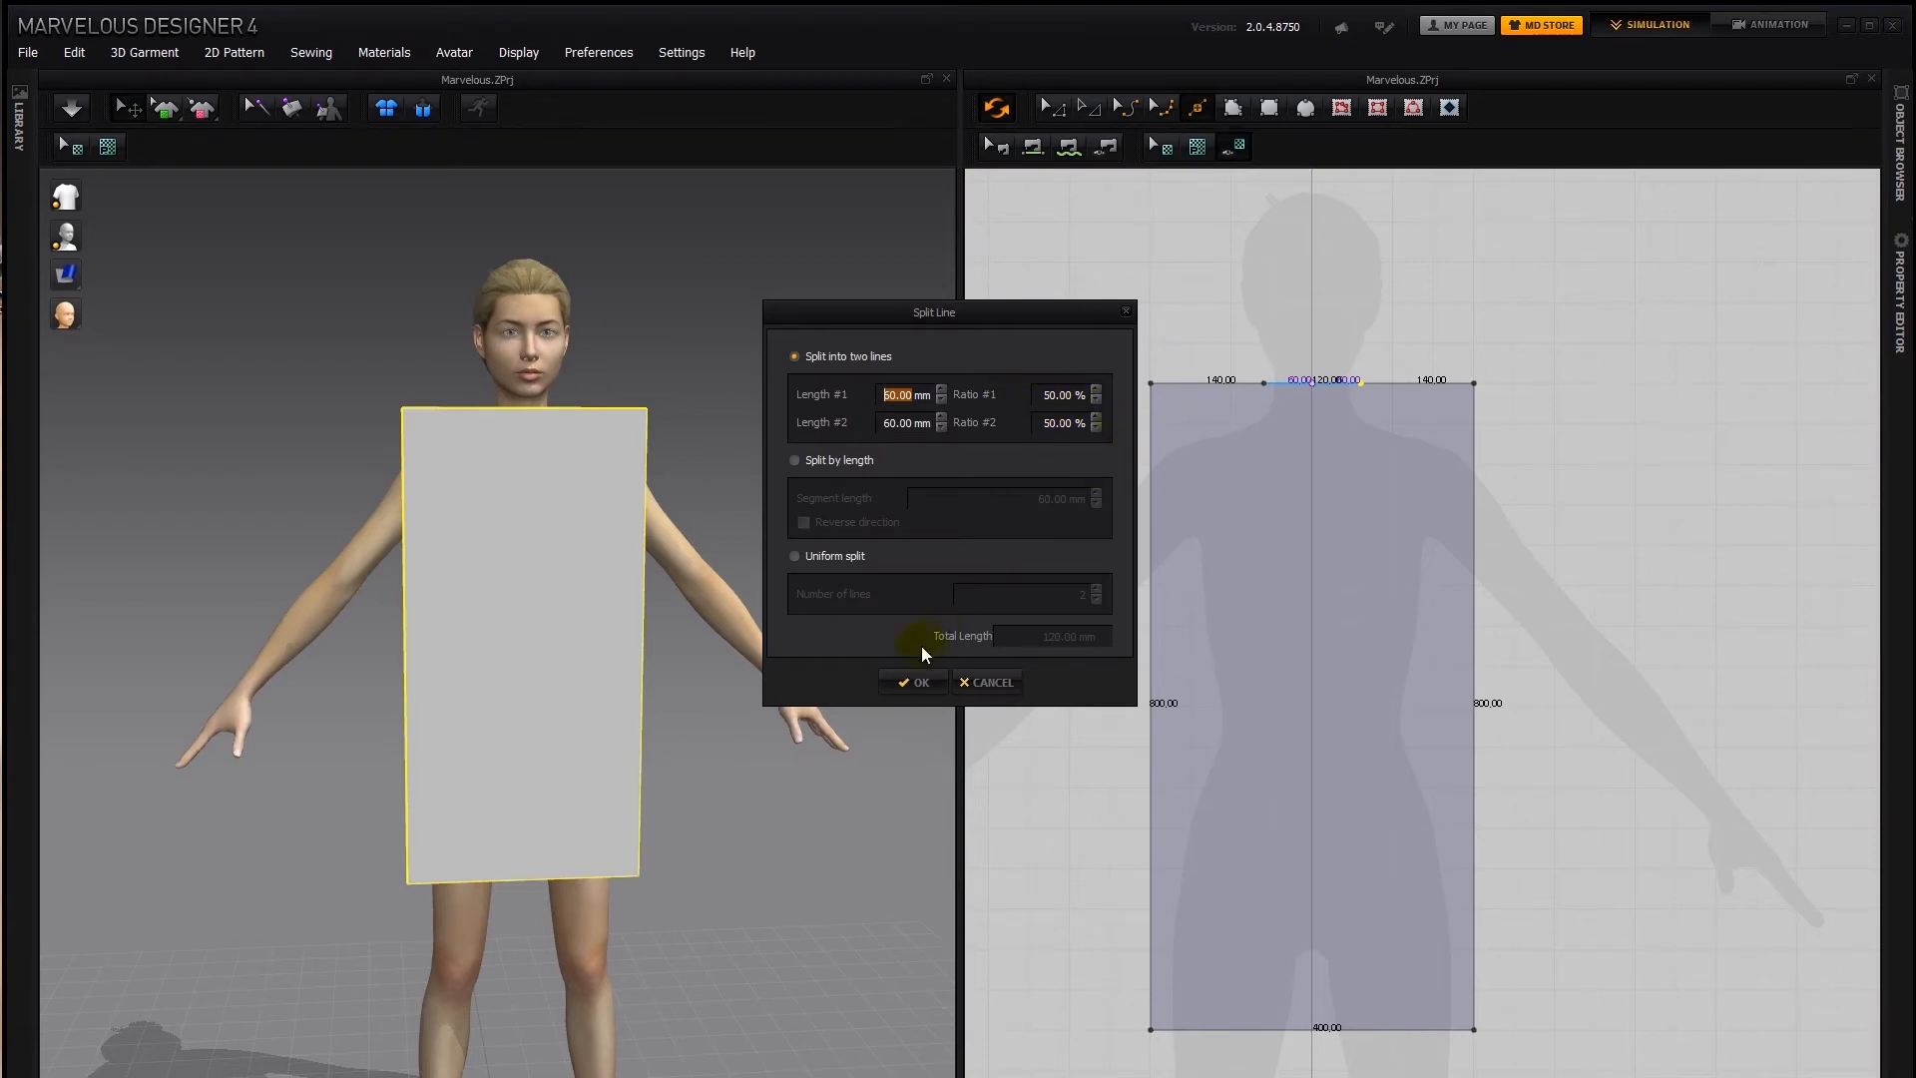
click(920, 685)
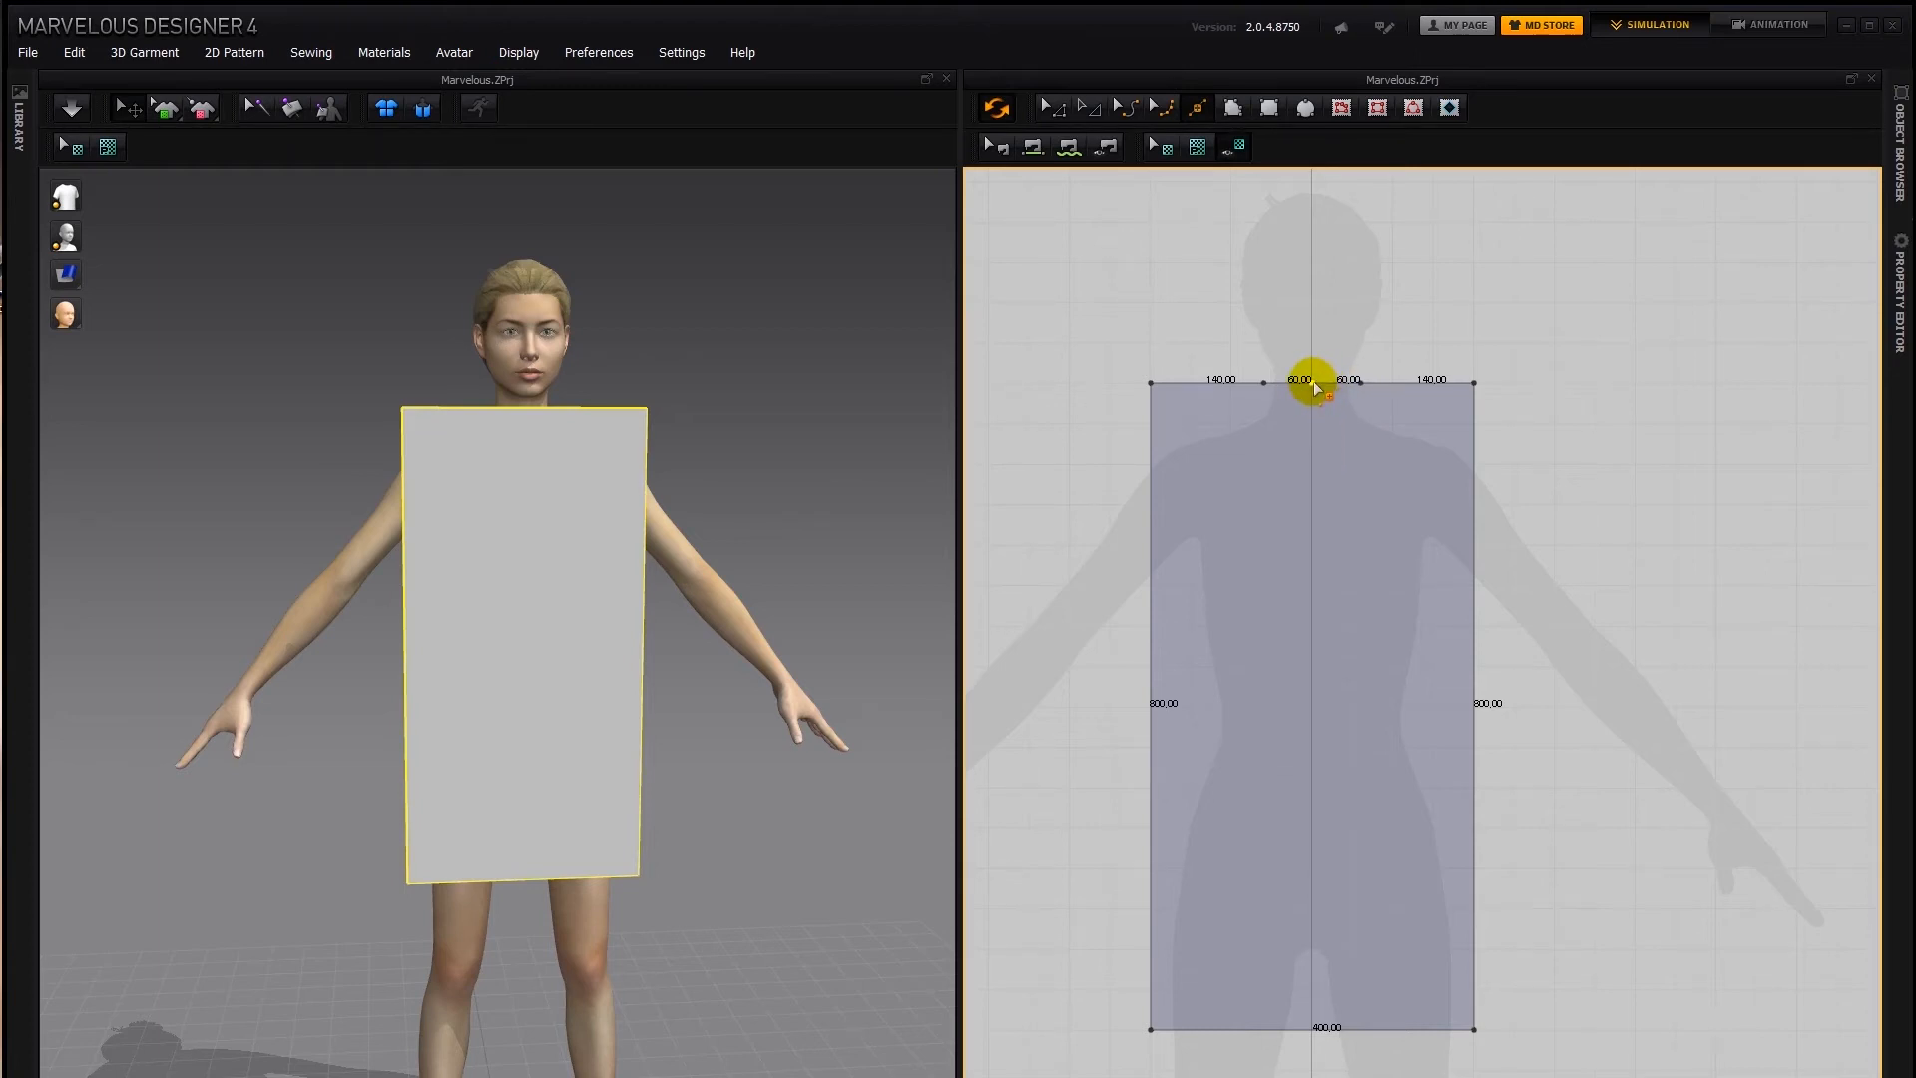
click(1048, 106)
Try raising the left half of the neck segment above the top edge, and undo the move
click(1311, 380)
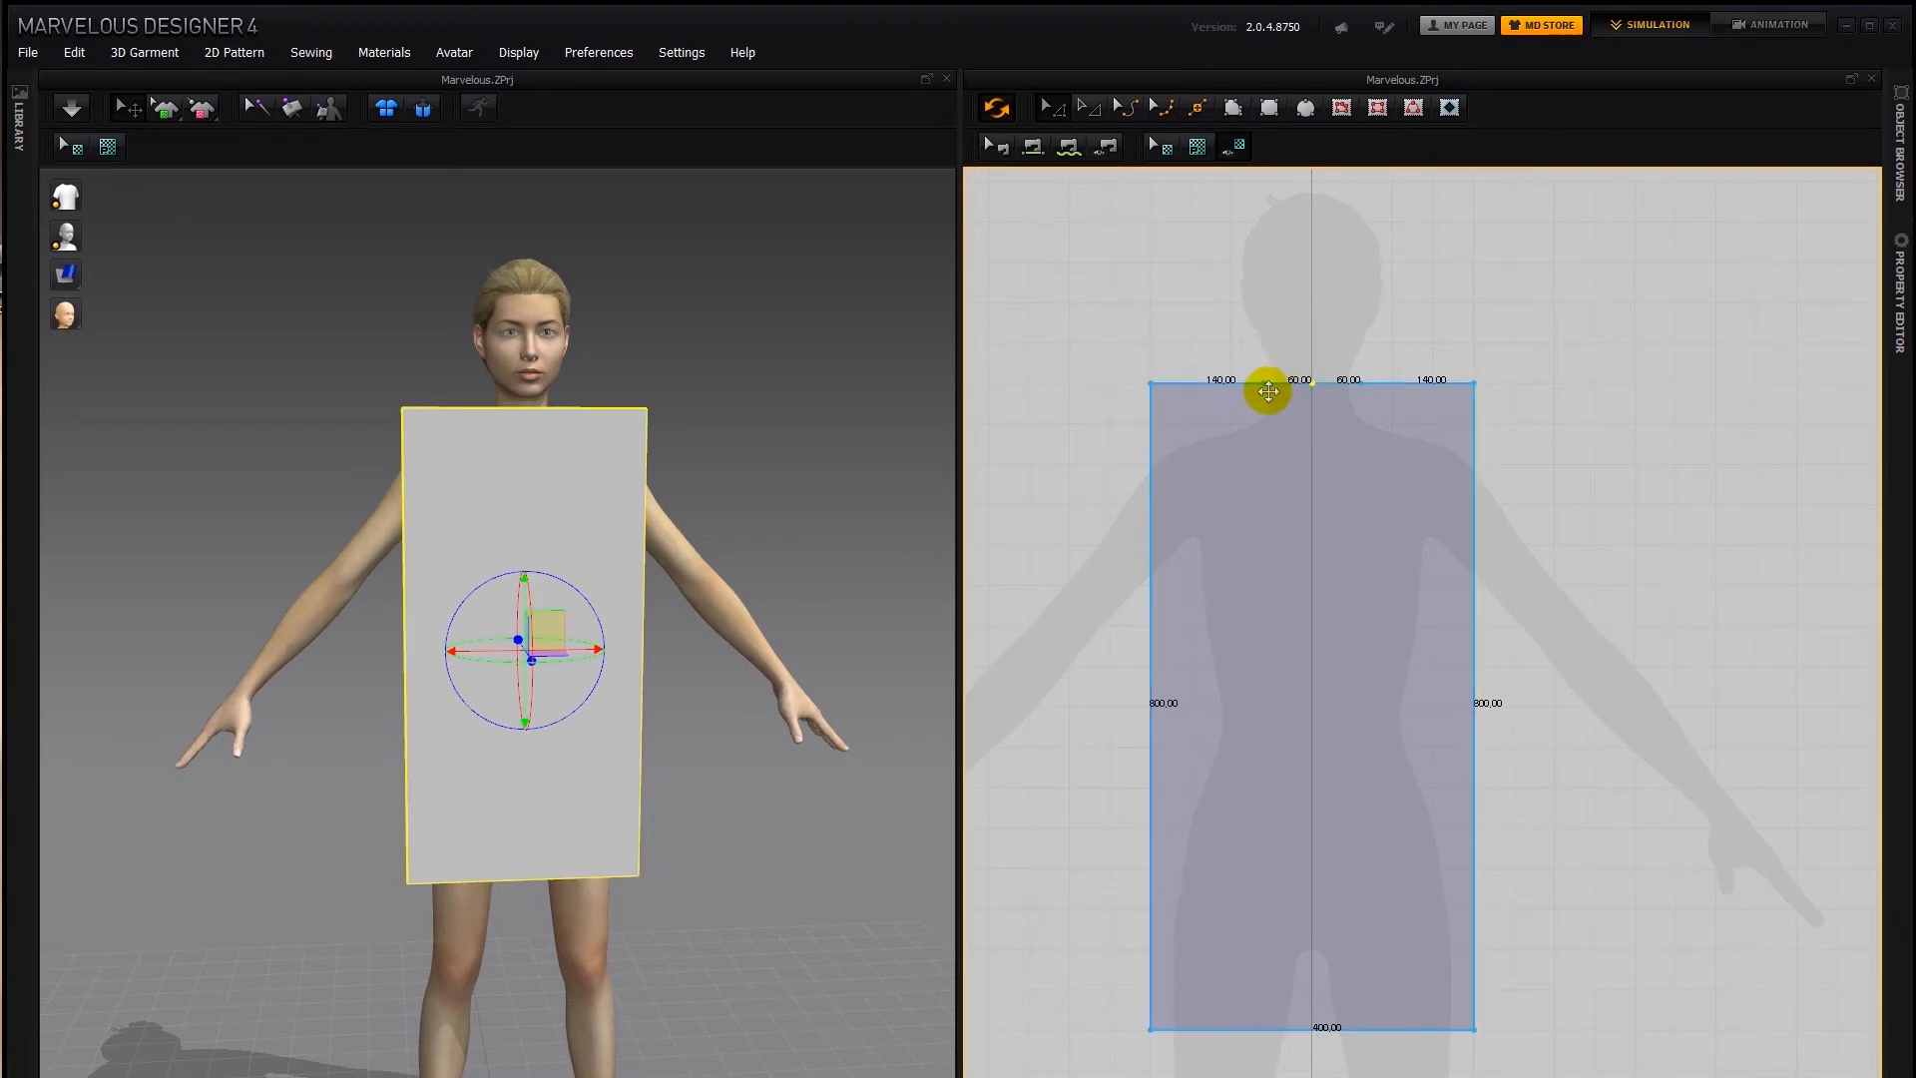
click(1287, 382)
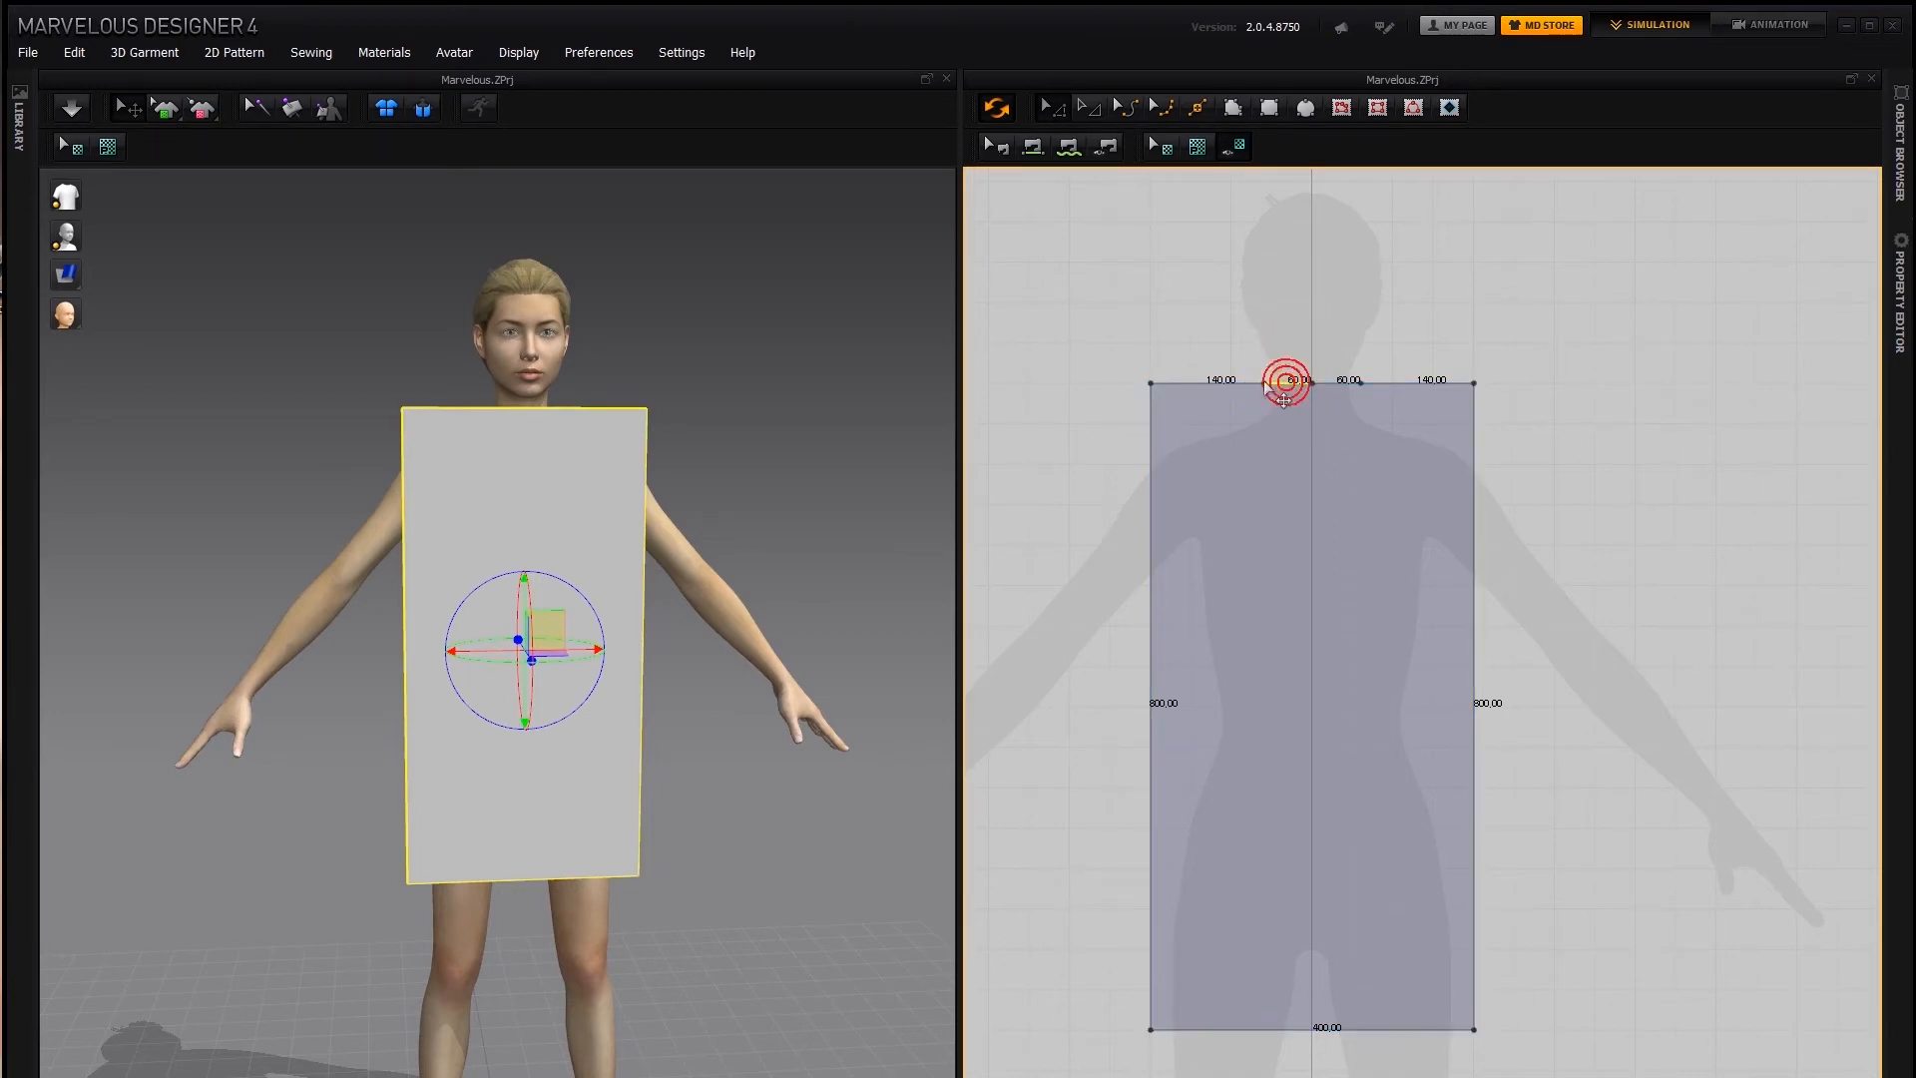
click(1273, 359)
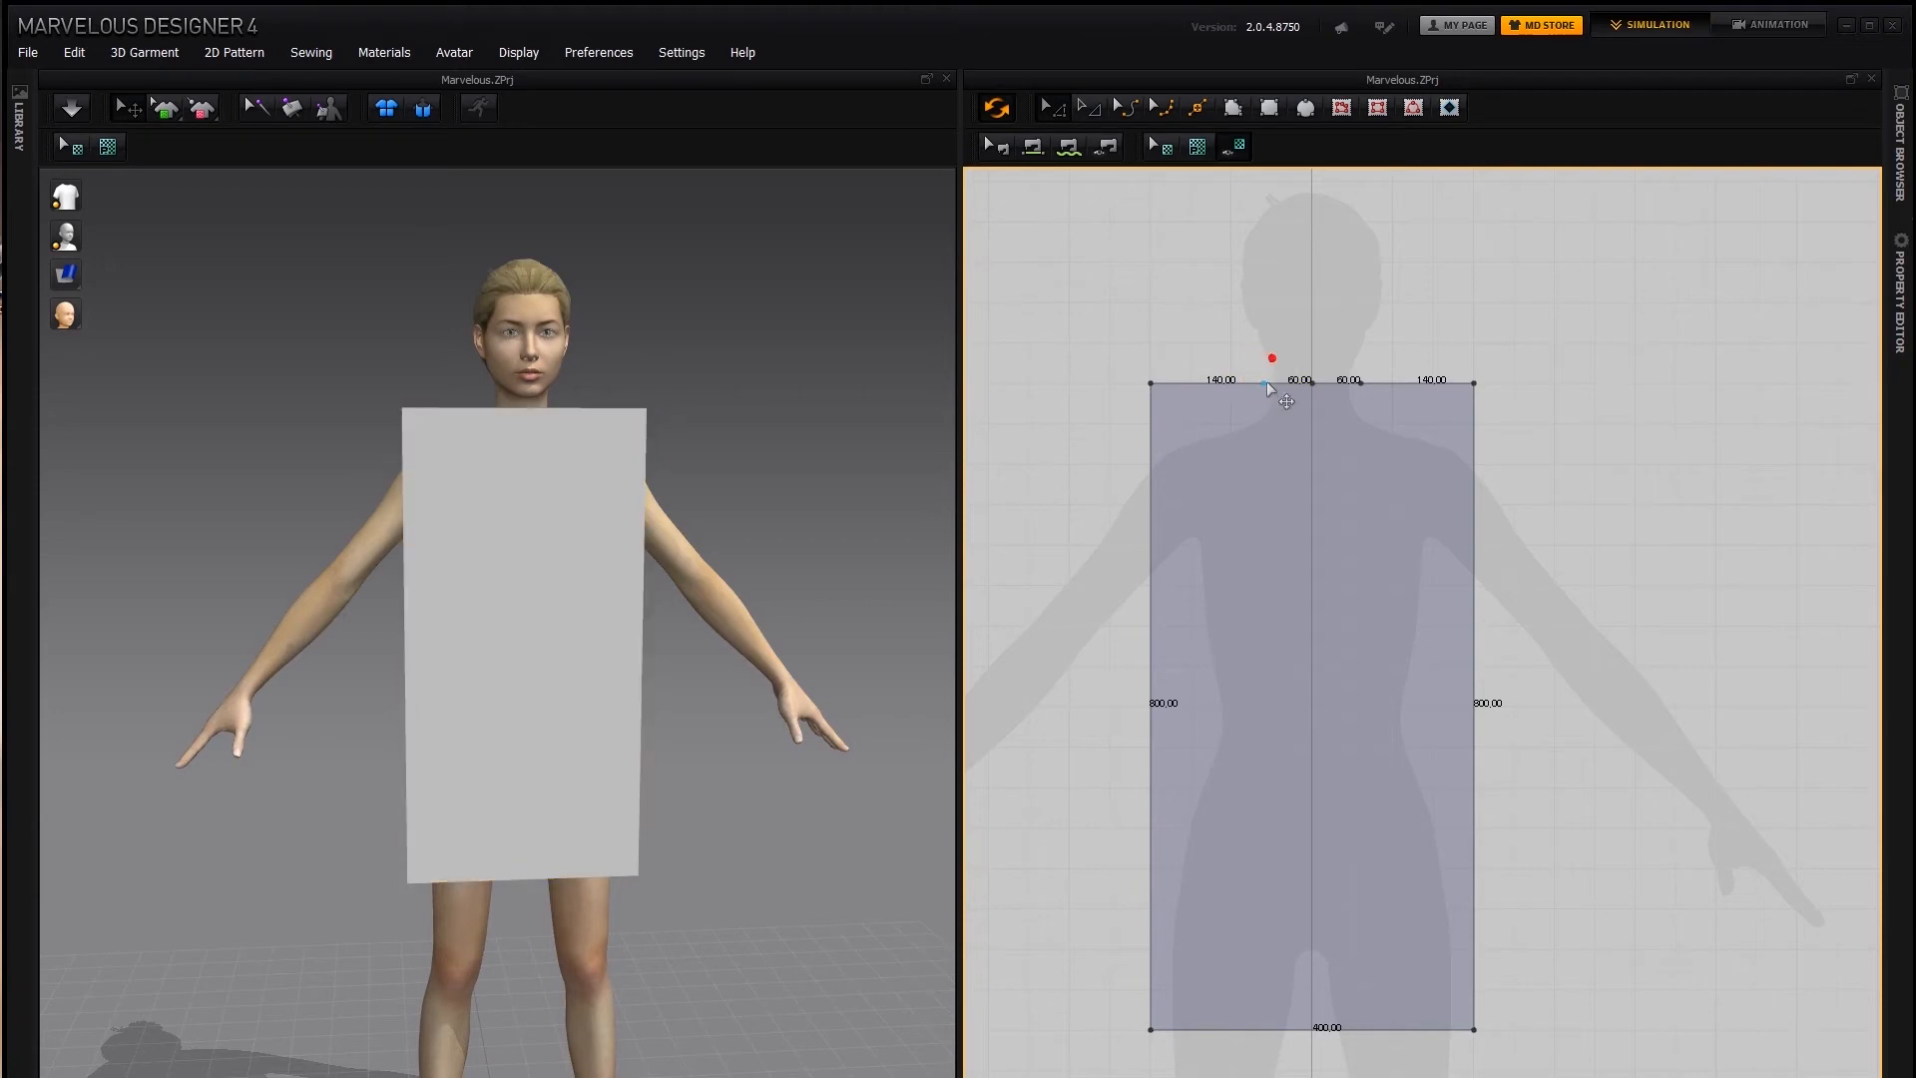
click(1262, 383)
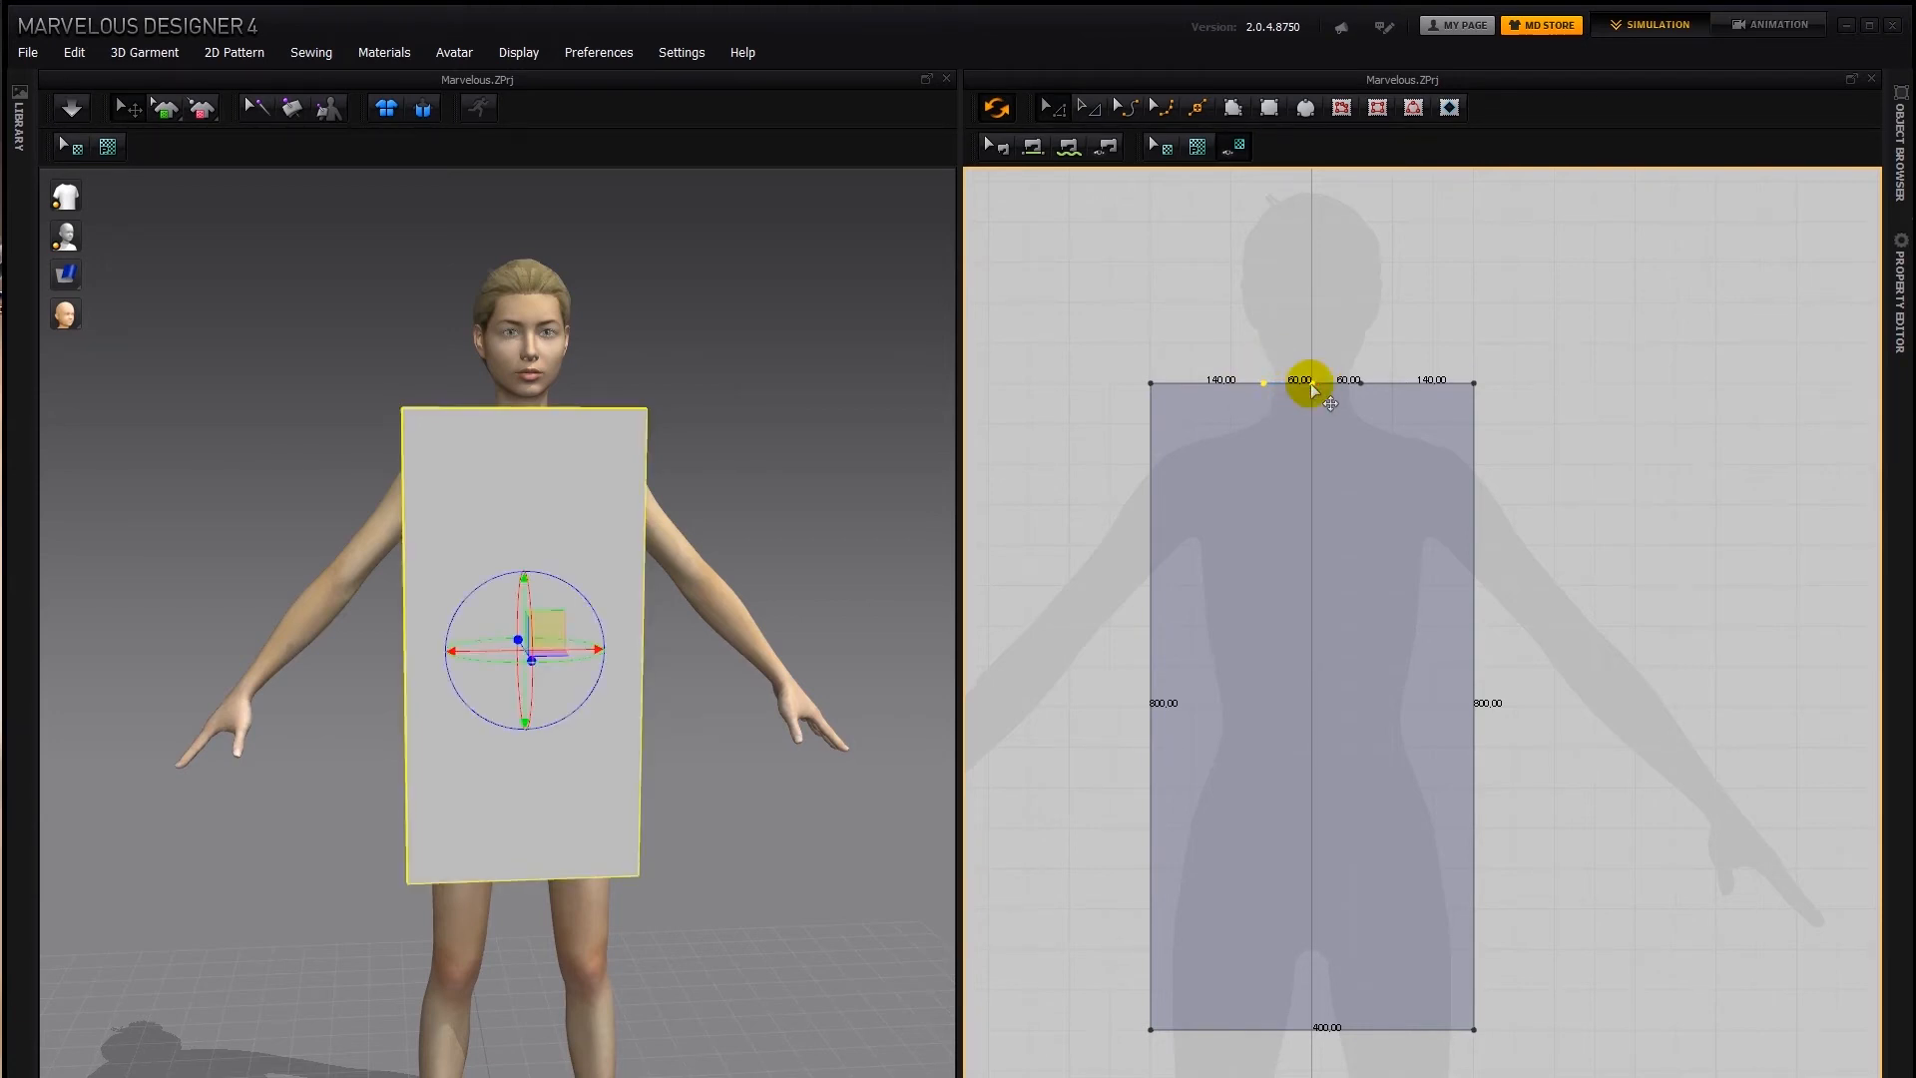
drag(1311, 385, 1307, 355)
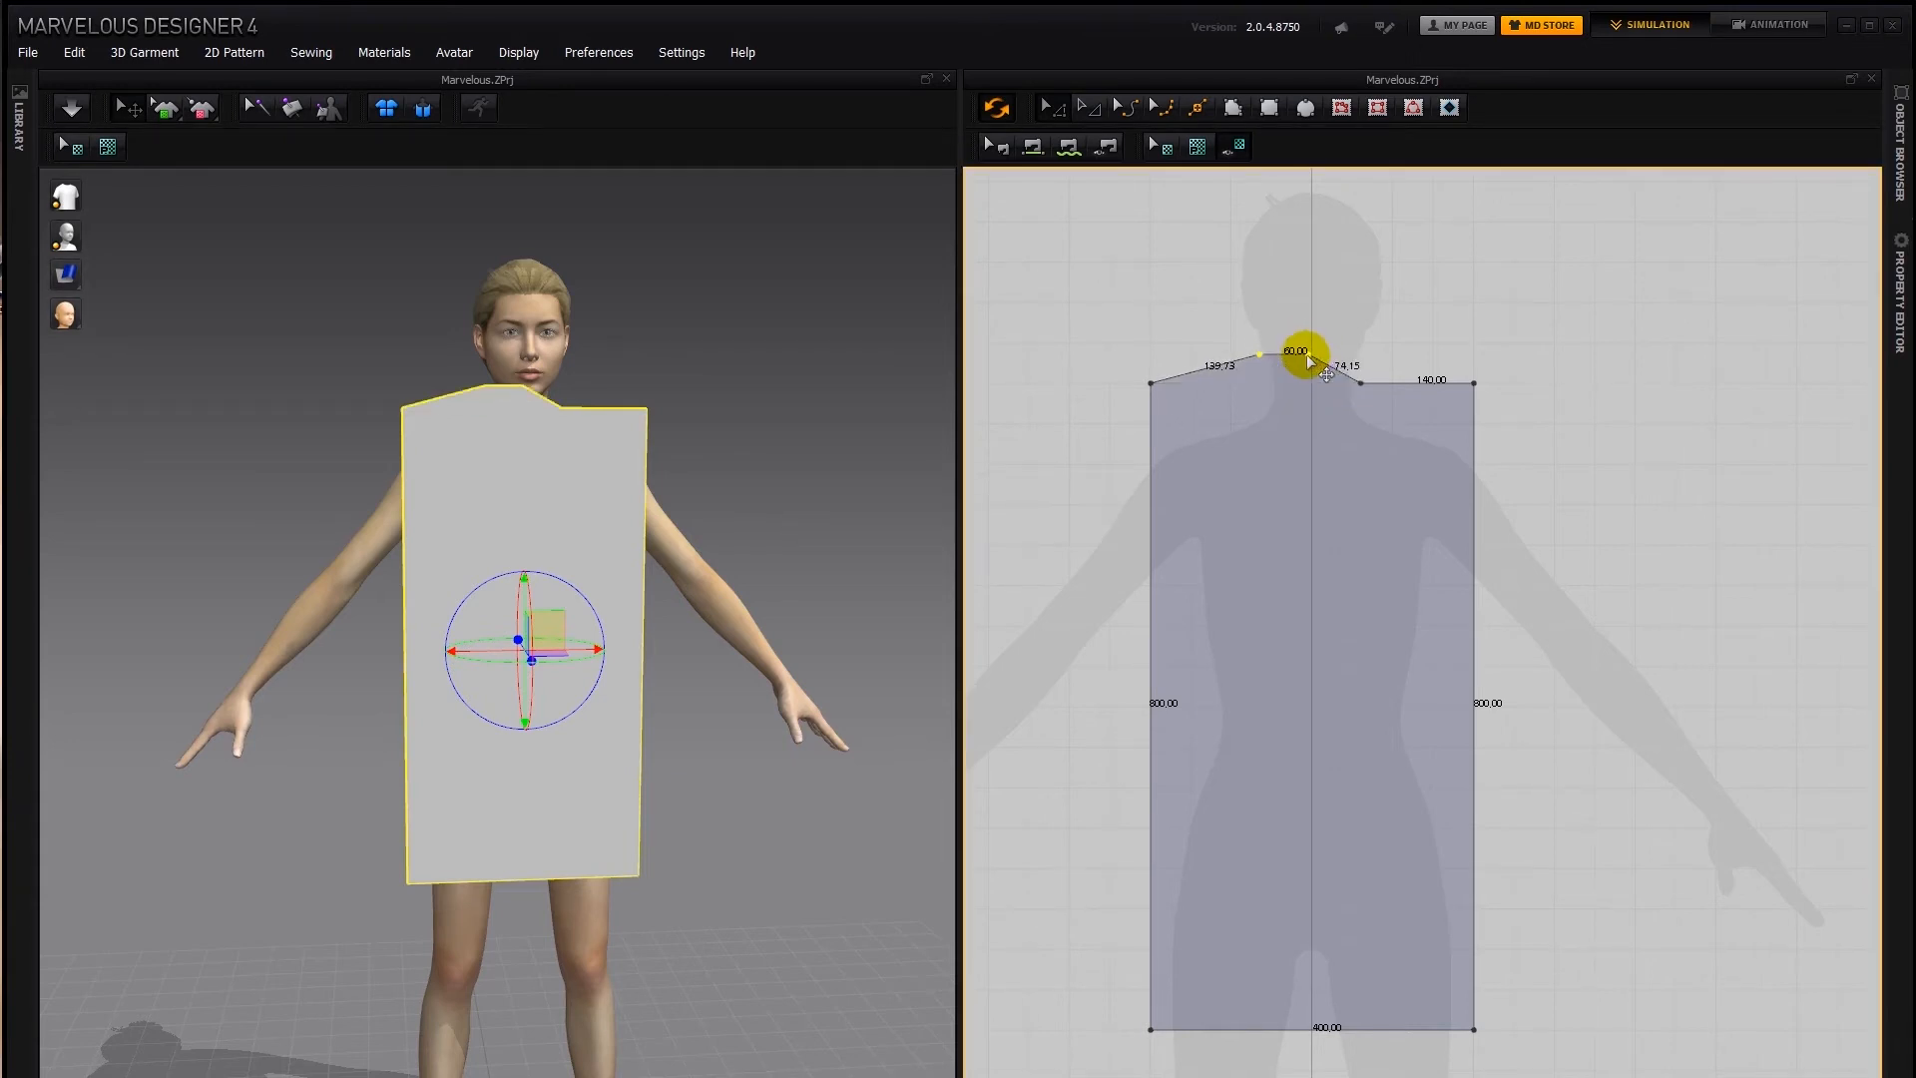
key(ctrl+z)
click(1363, 344)
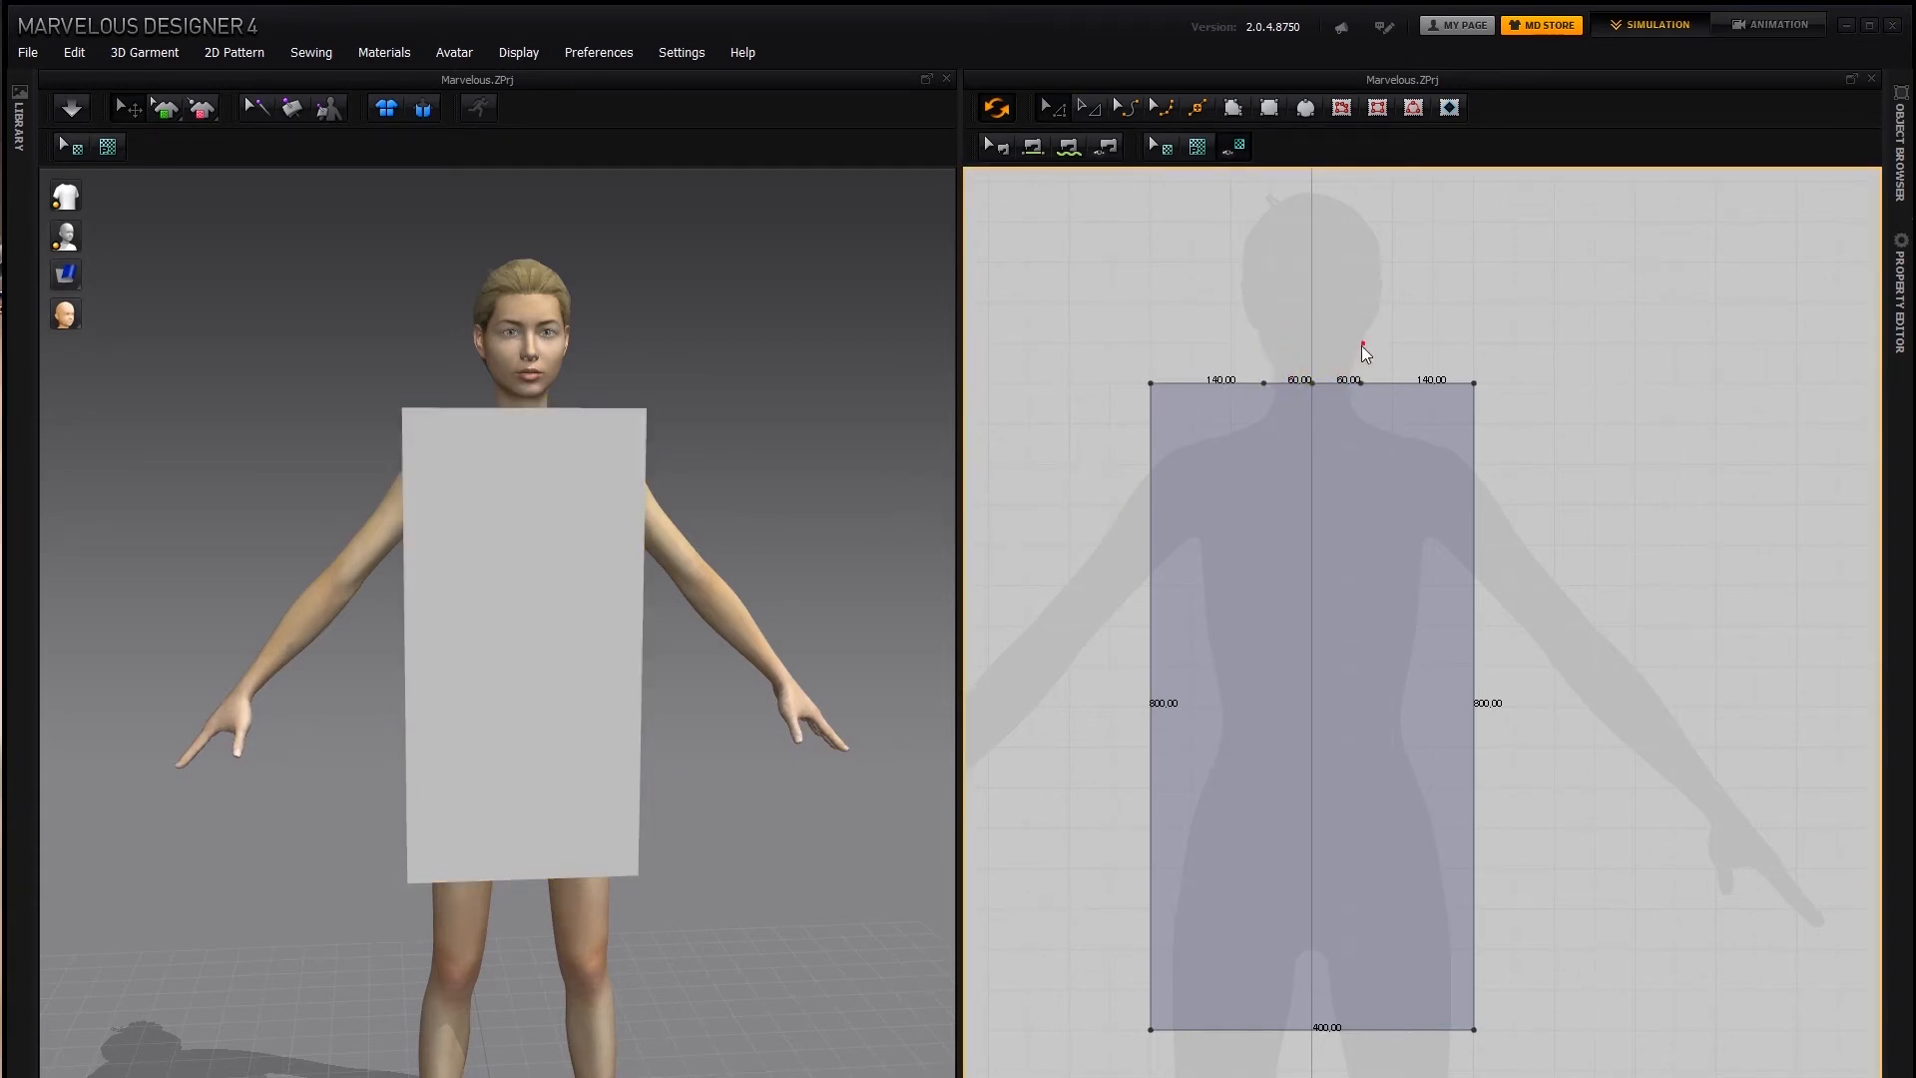
Lower the neck's center point along the centerline into a V with sides about 179 mm long, and convert it to a curve point
click(1313, 382)
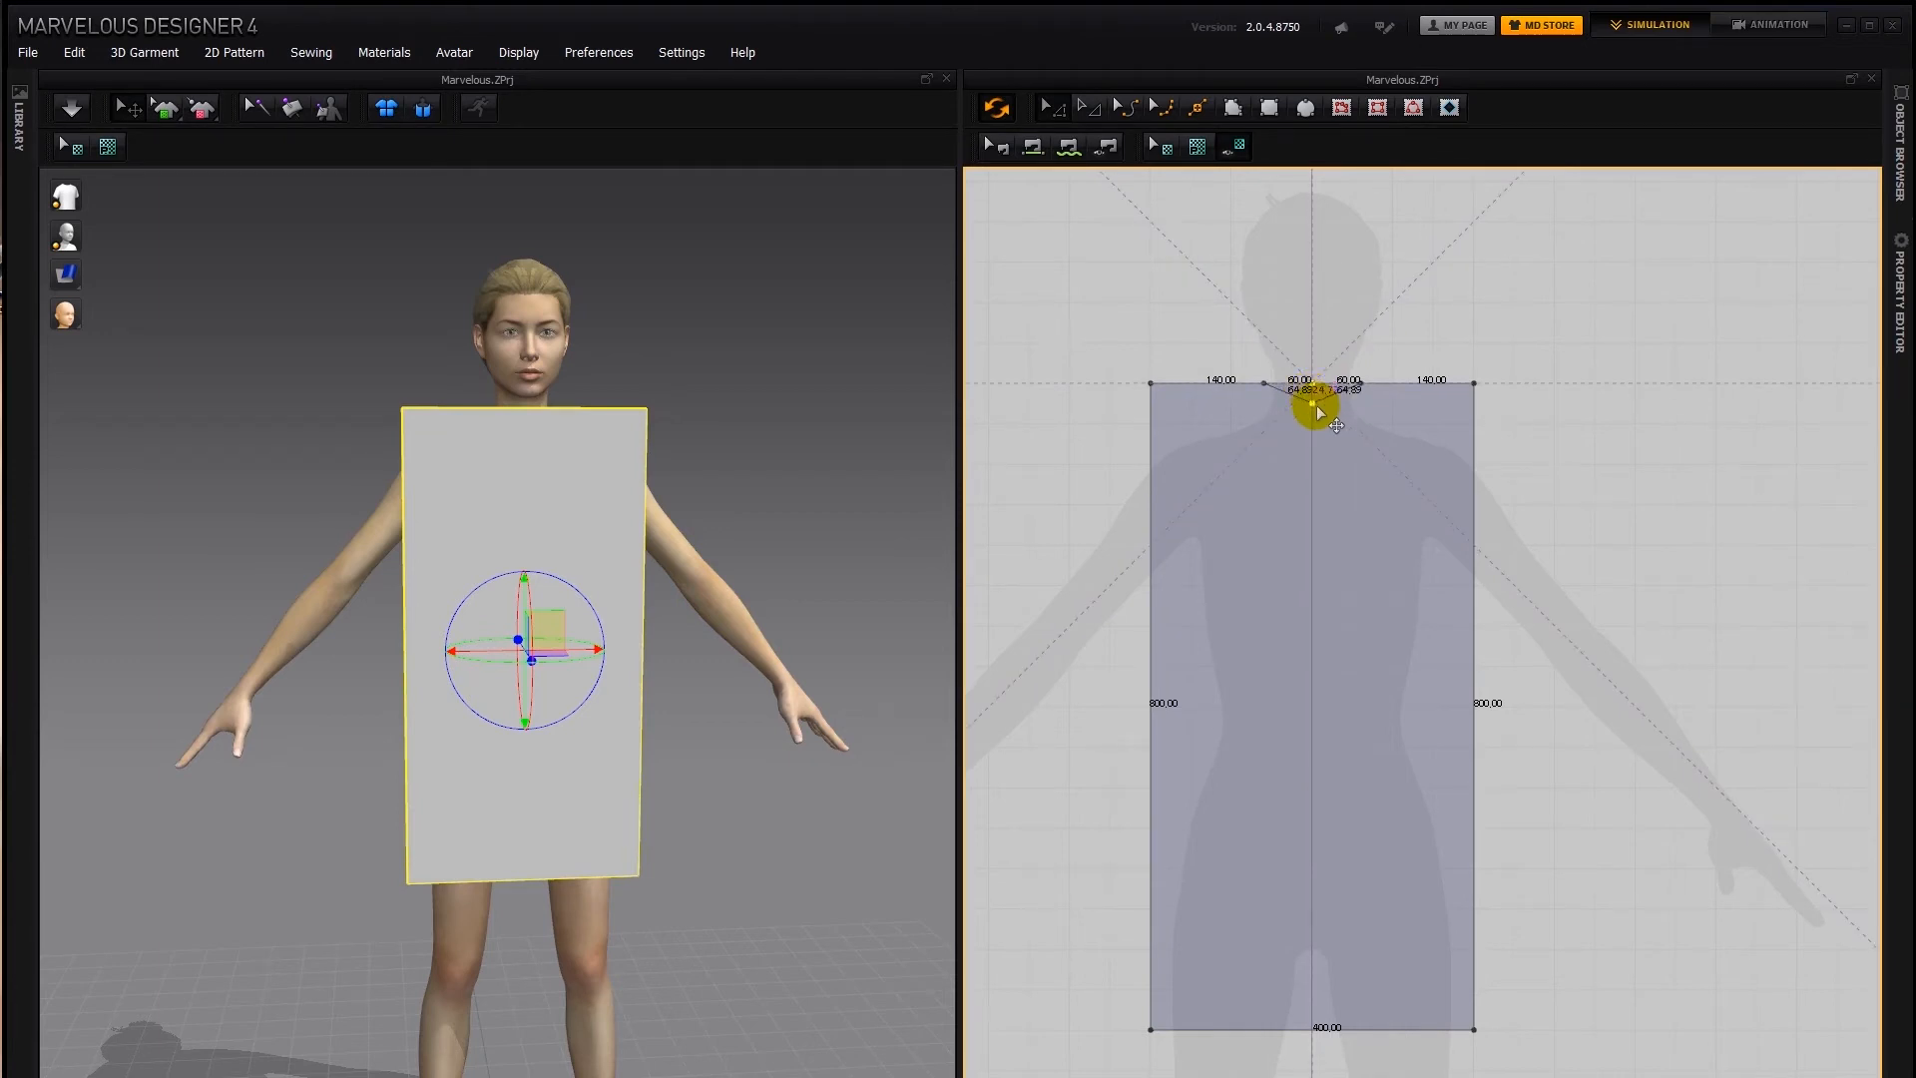
drag(1319, 480, 1308, 519)
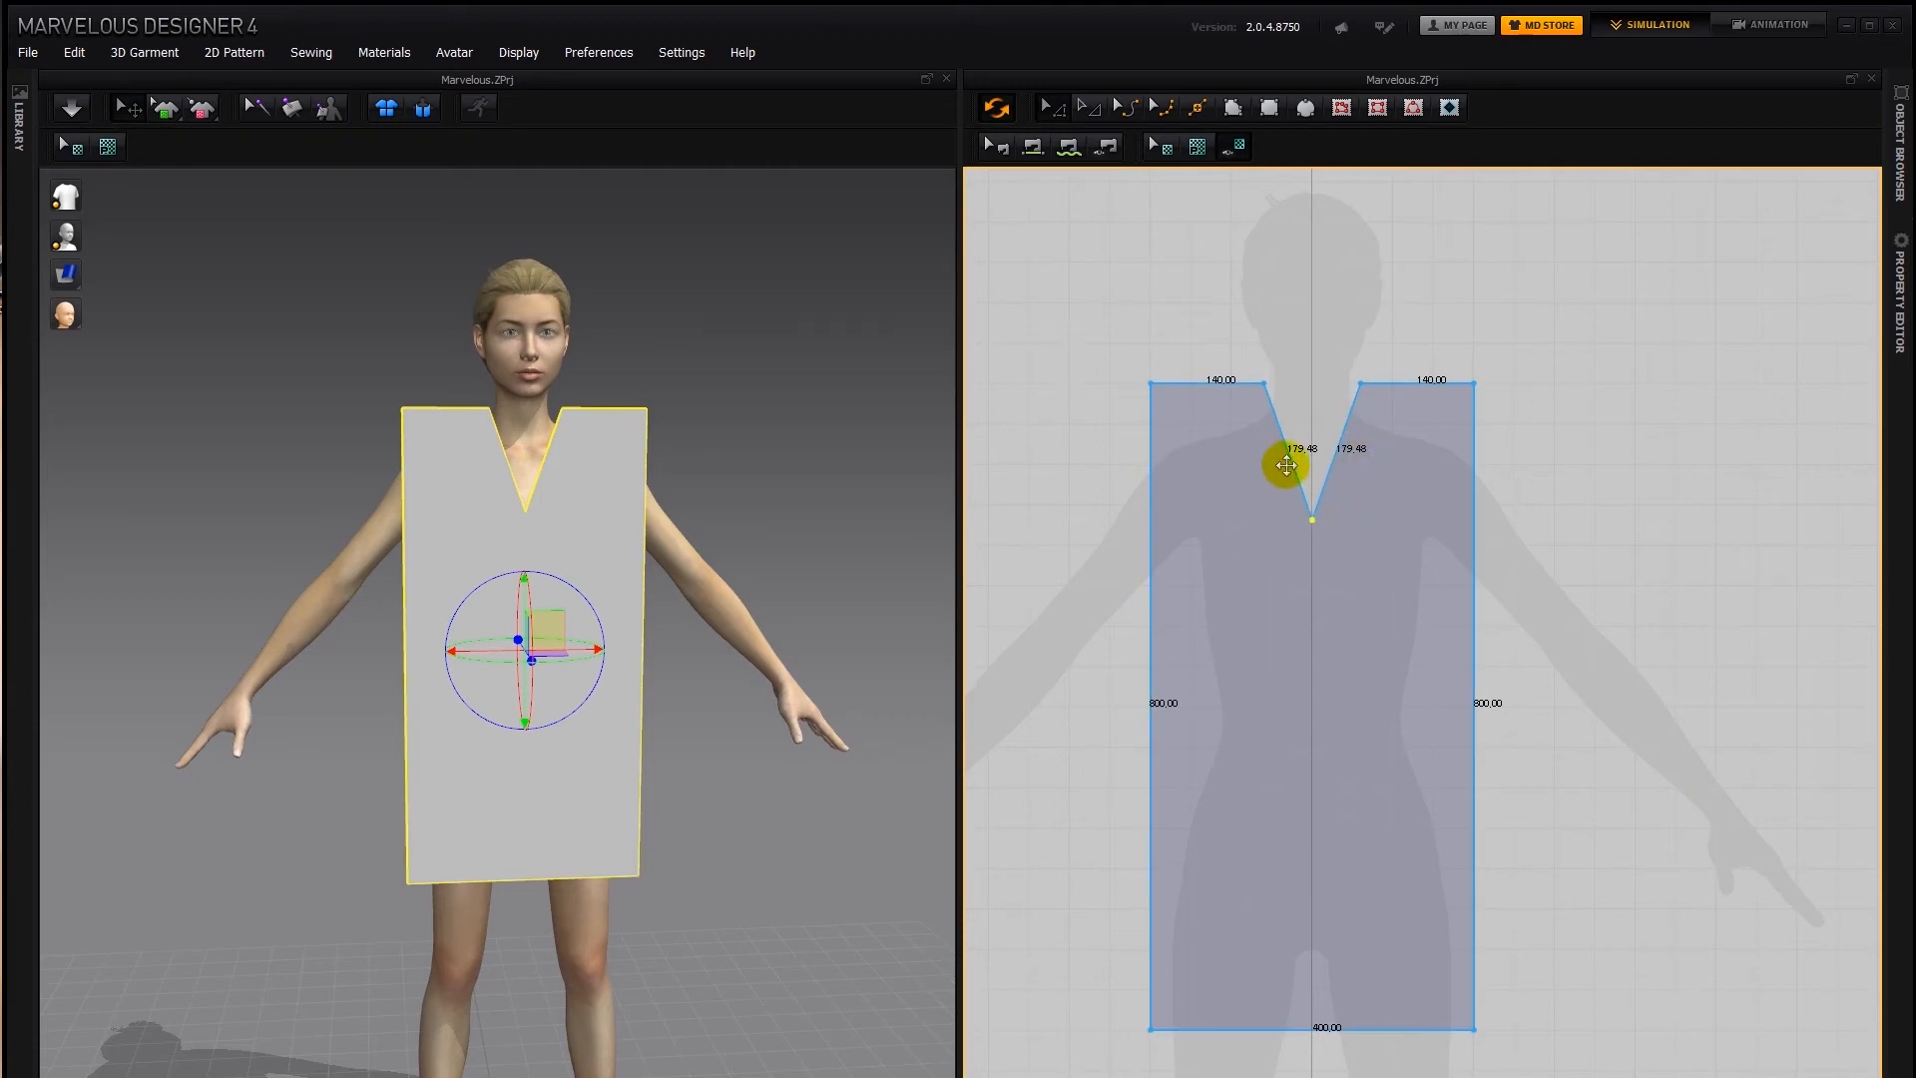
right_click(1314, 519)
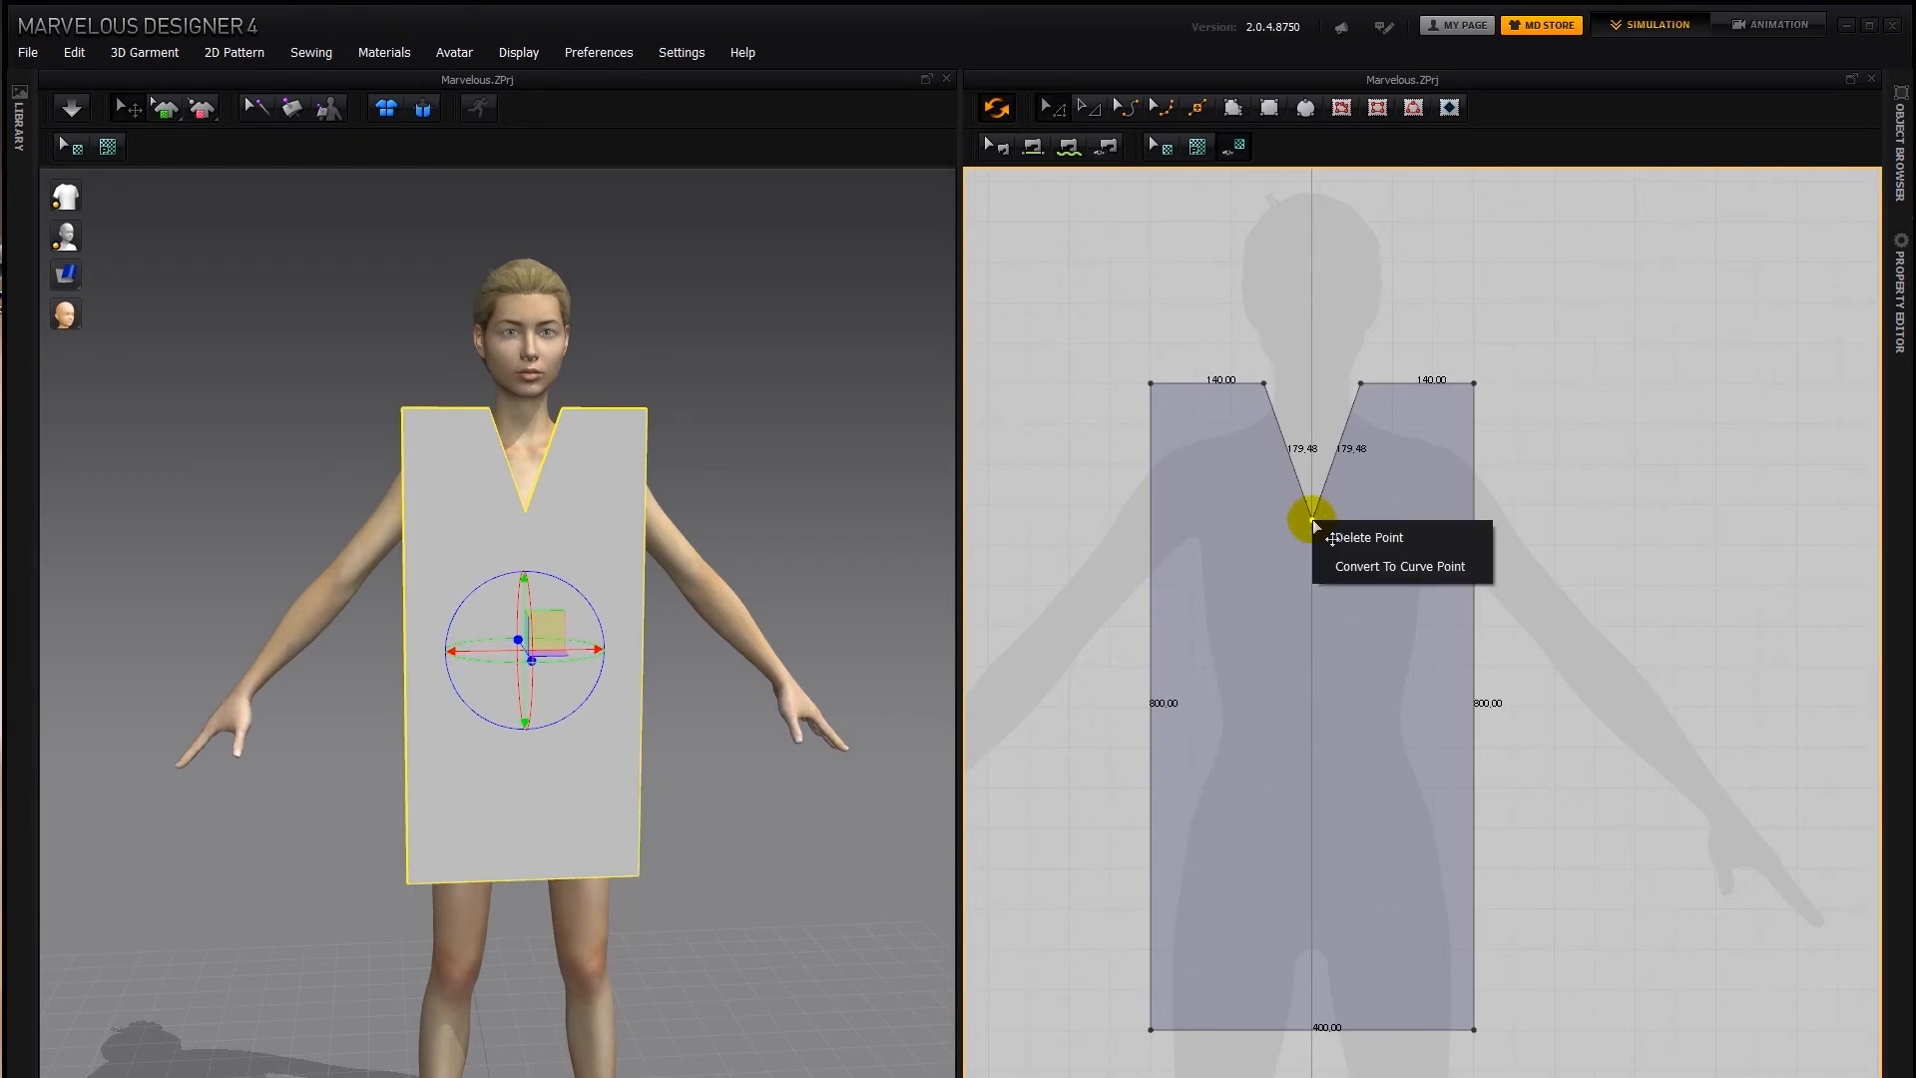
click(1342, 563)
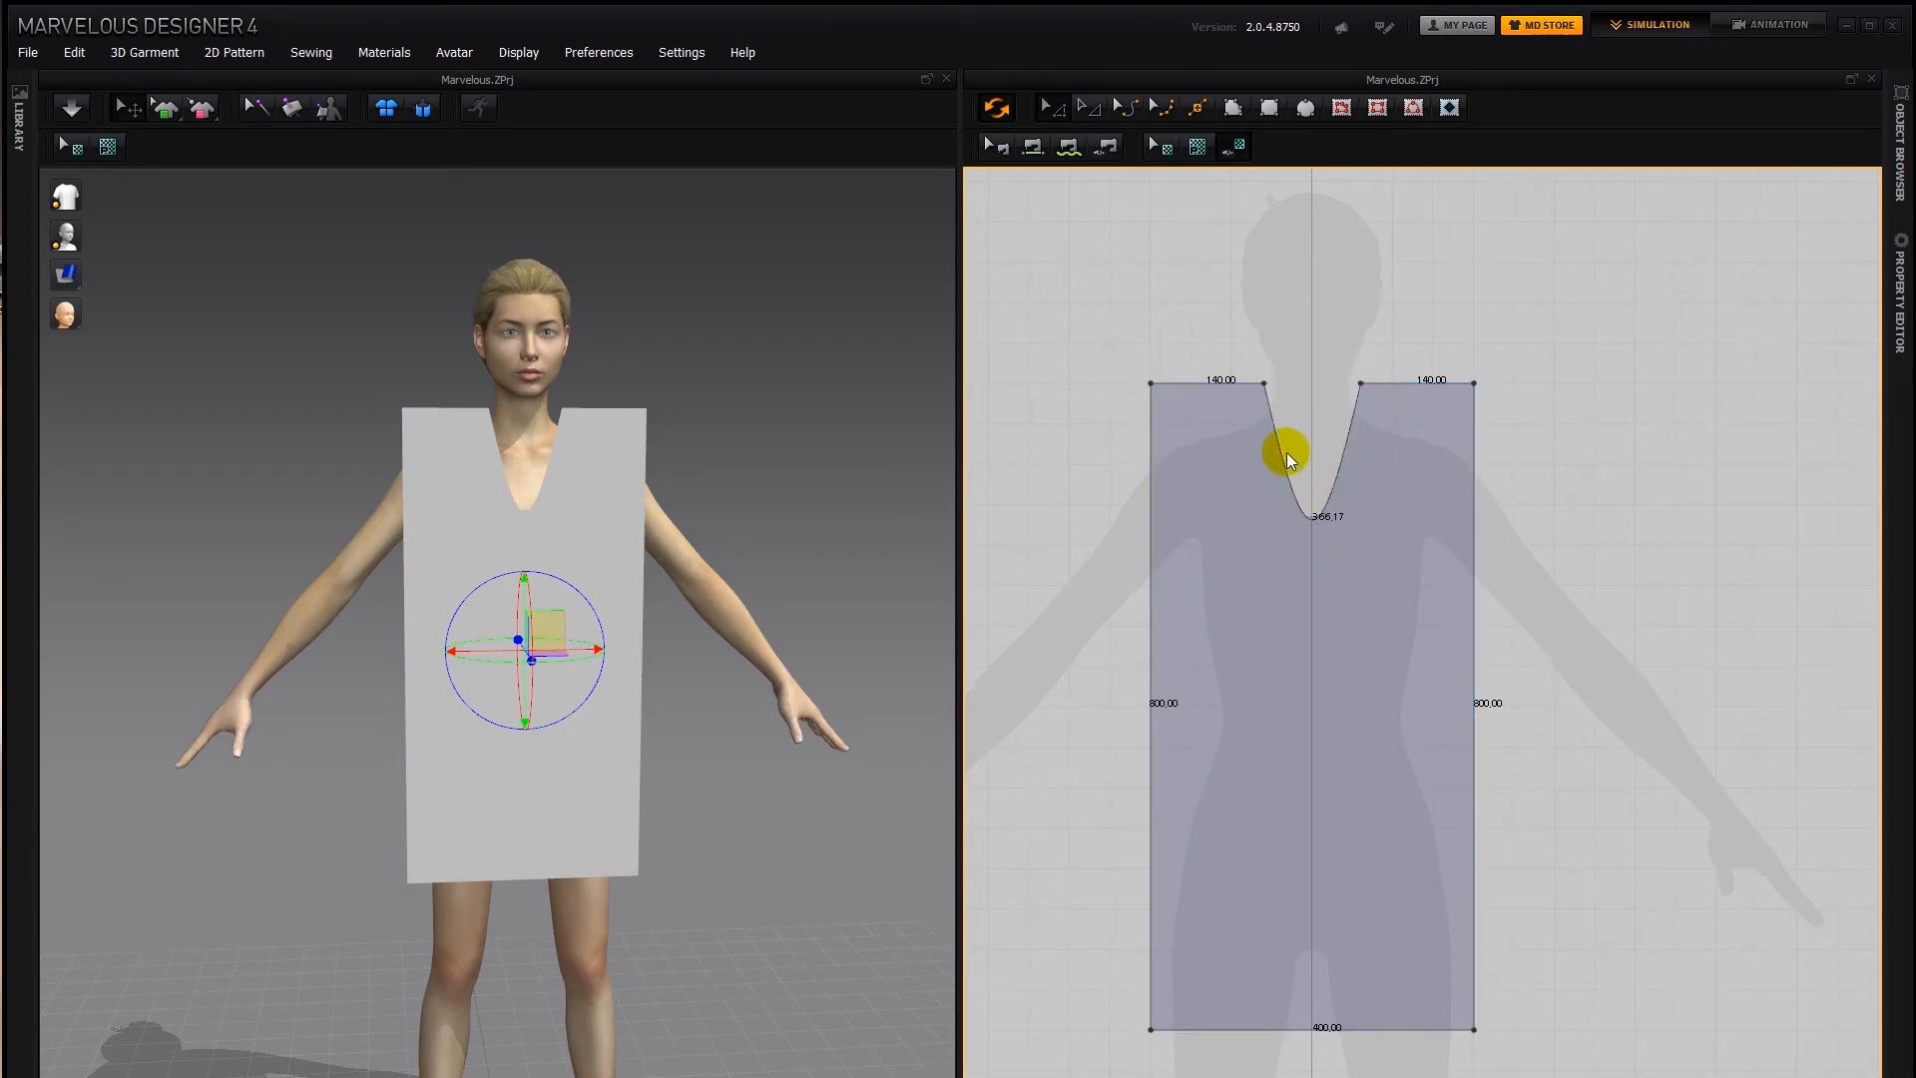
key(ctrl+z)
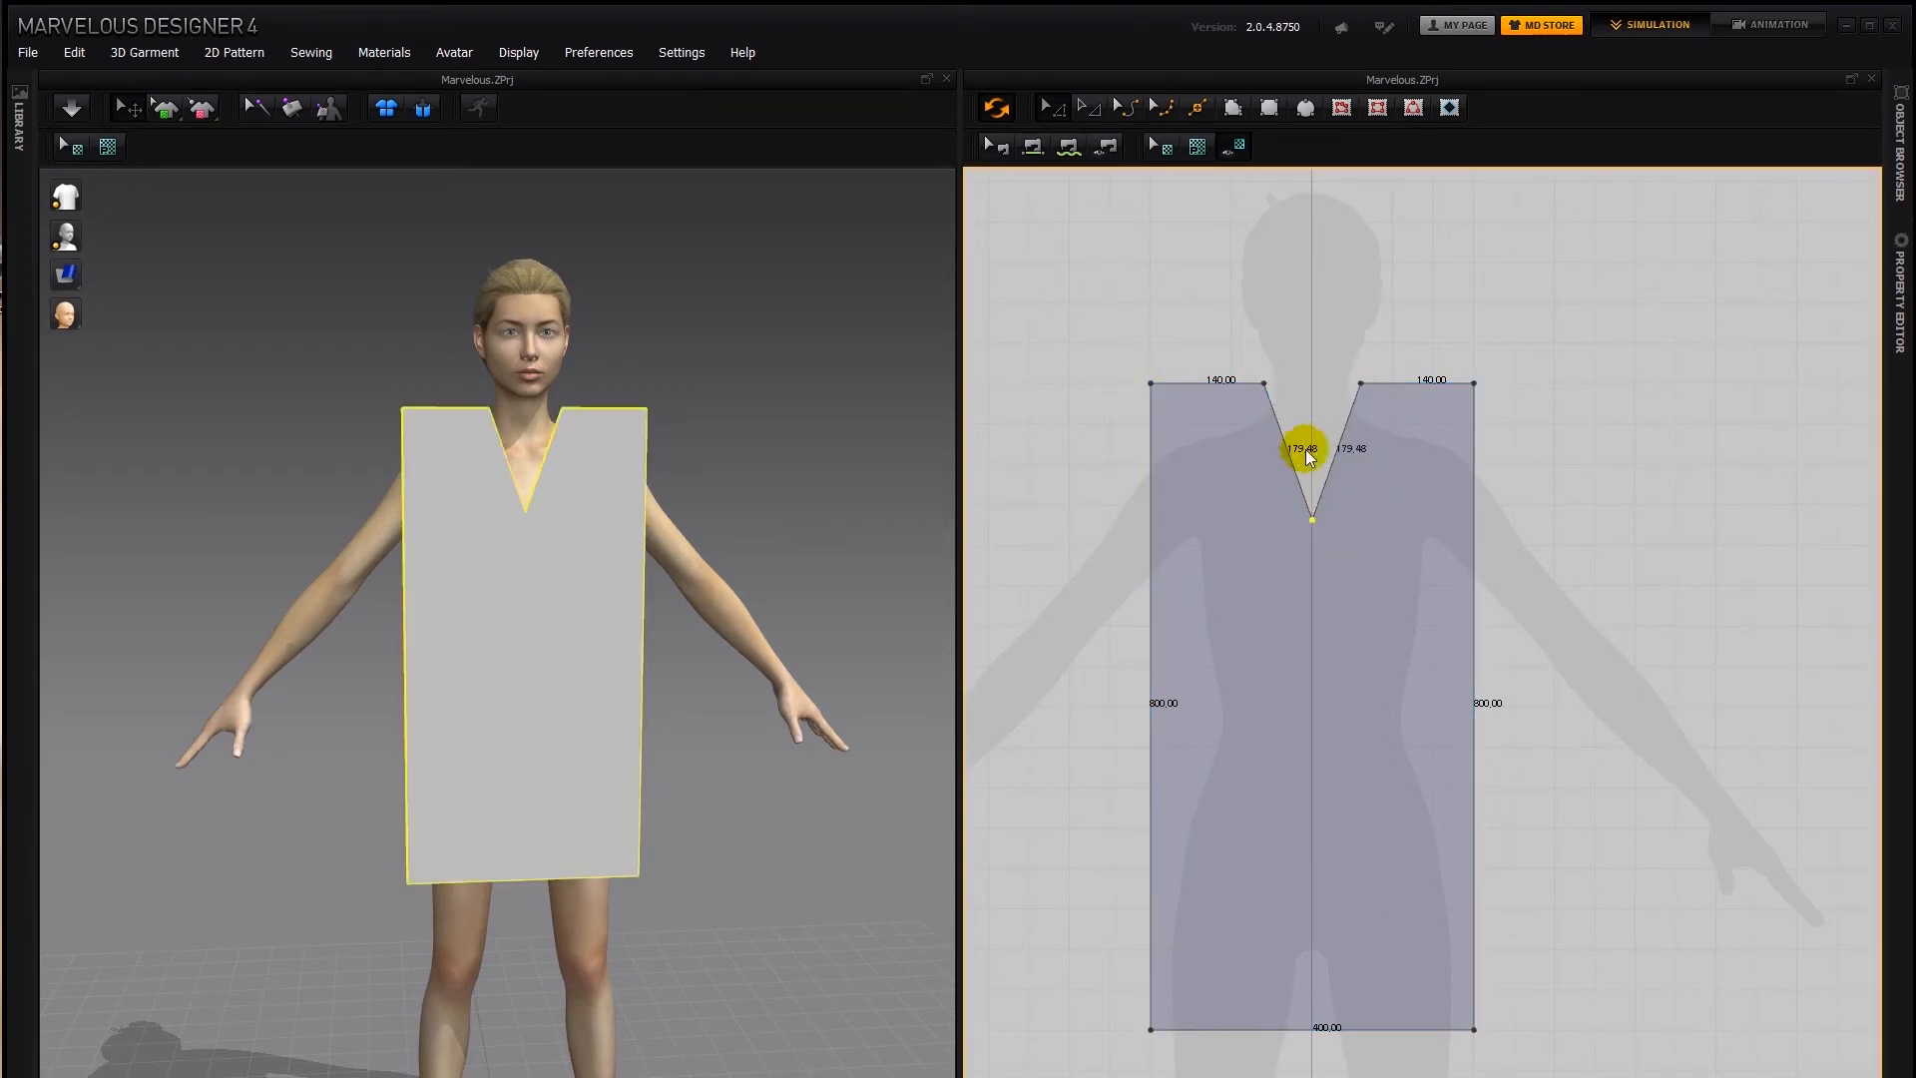
right_click(1313, 519)
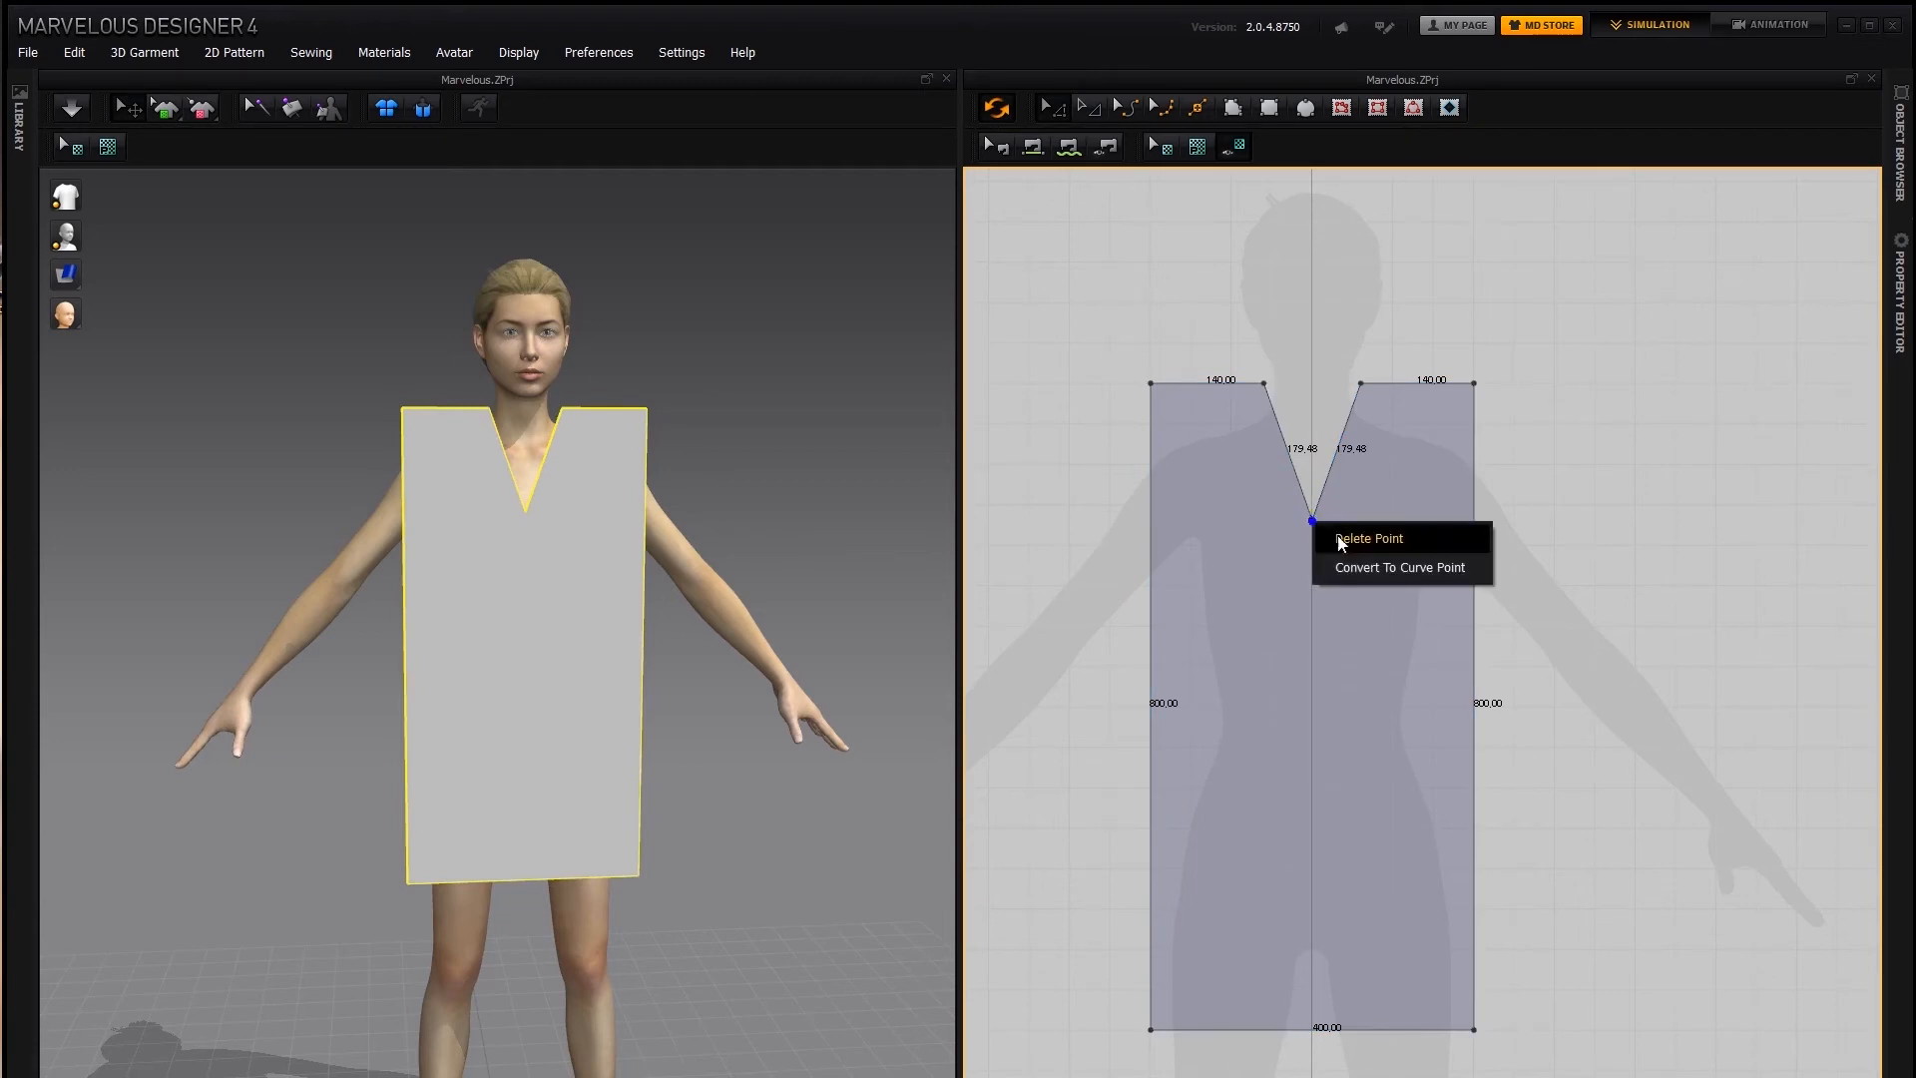
click(1360, 560)
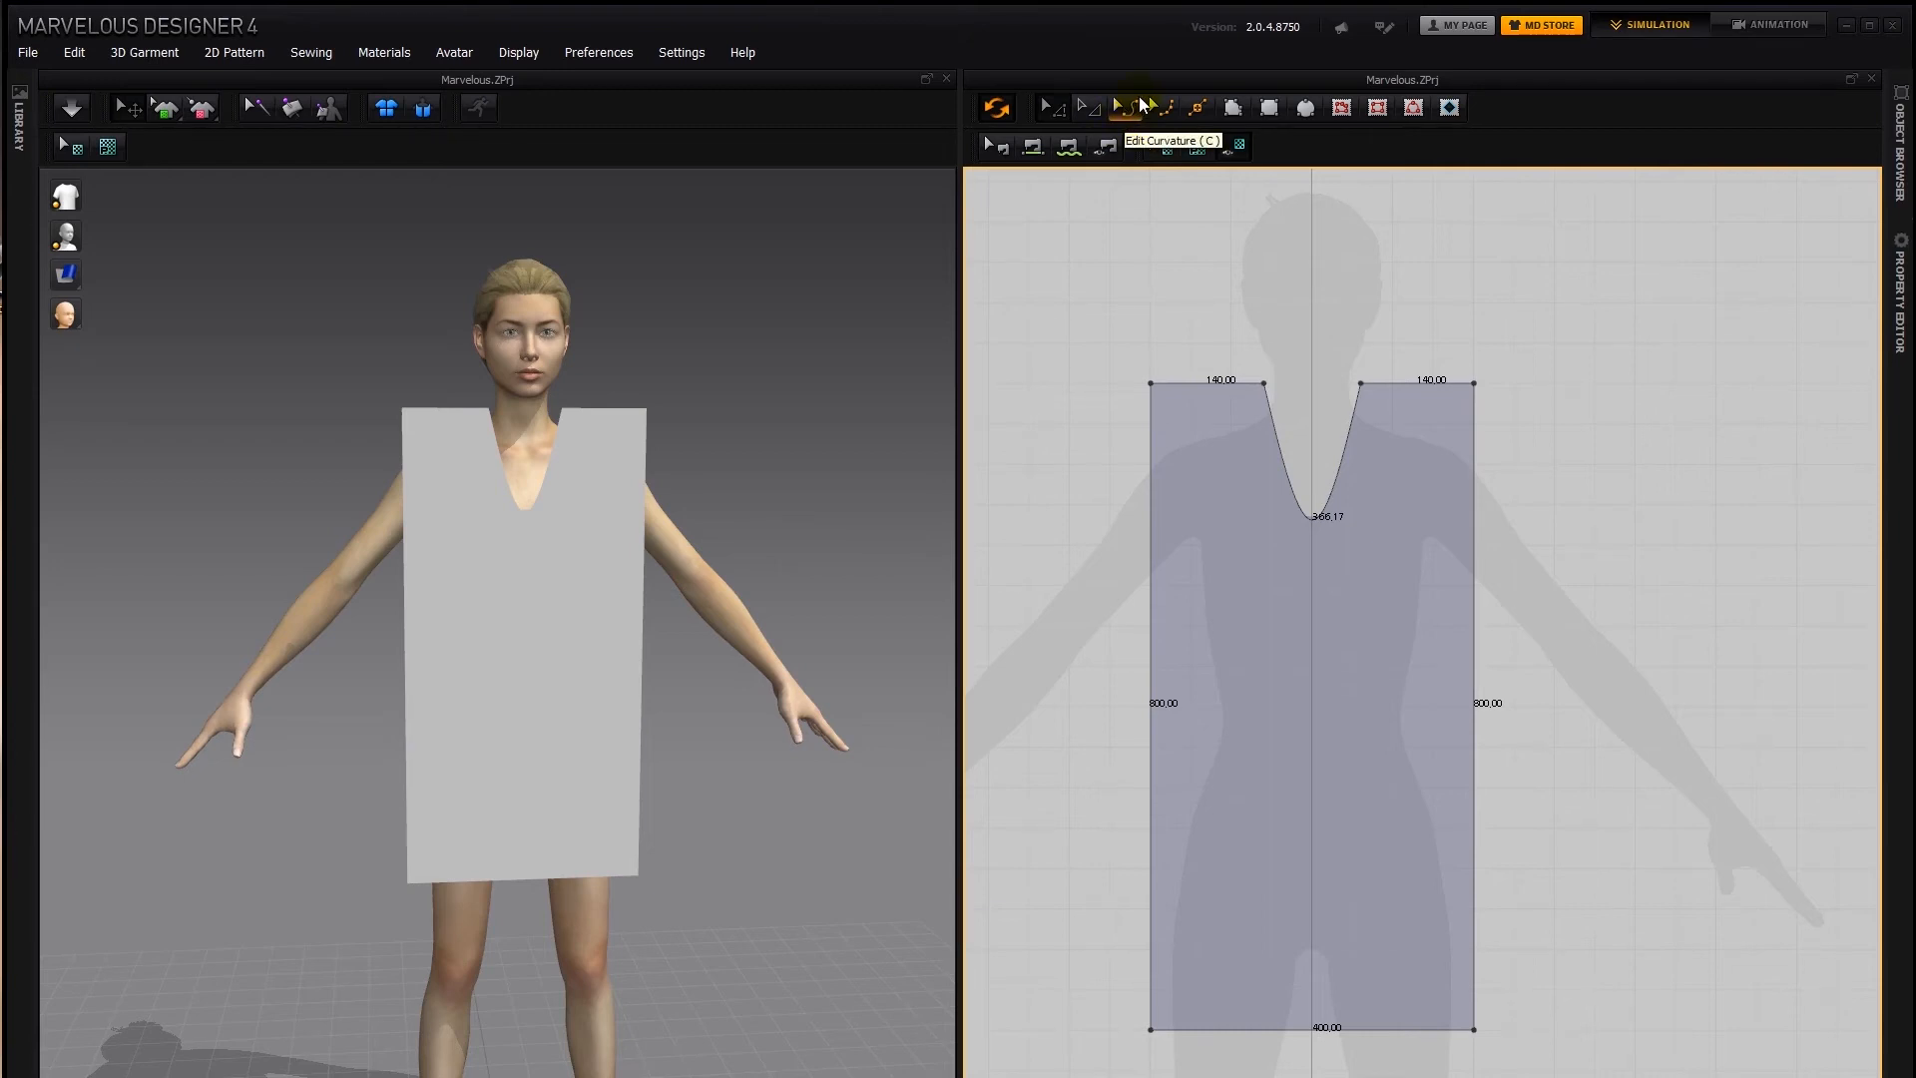
Reshape the neckline with Edit Curvature, raising its lowest part and bending it to a curve about 237 mm long
click(1133, 110)
drag(1269, 389, 1309, 519)
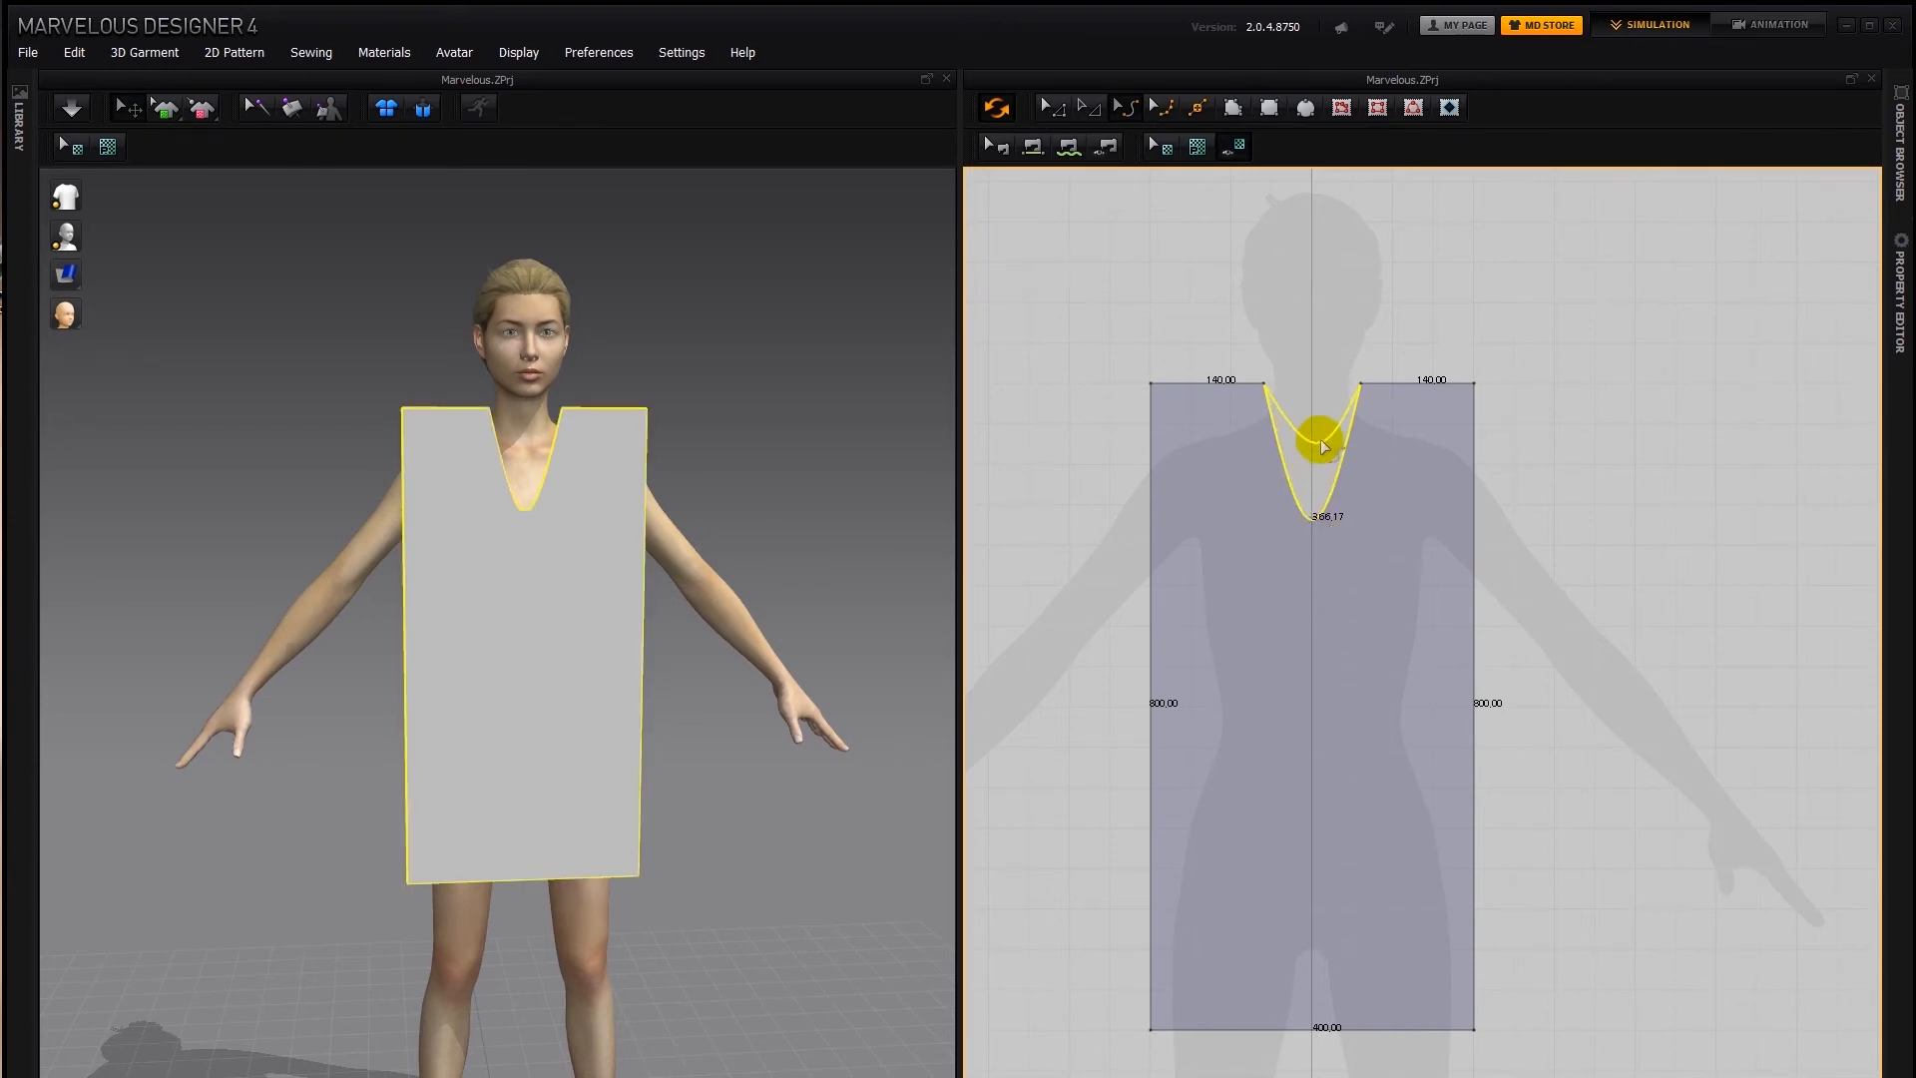
drag(1313, 439, 1312, 431)
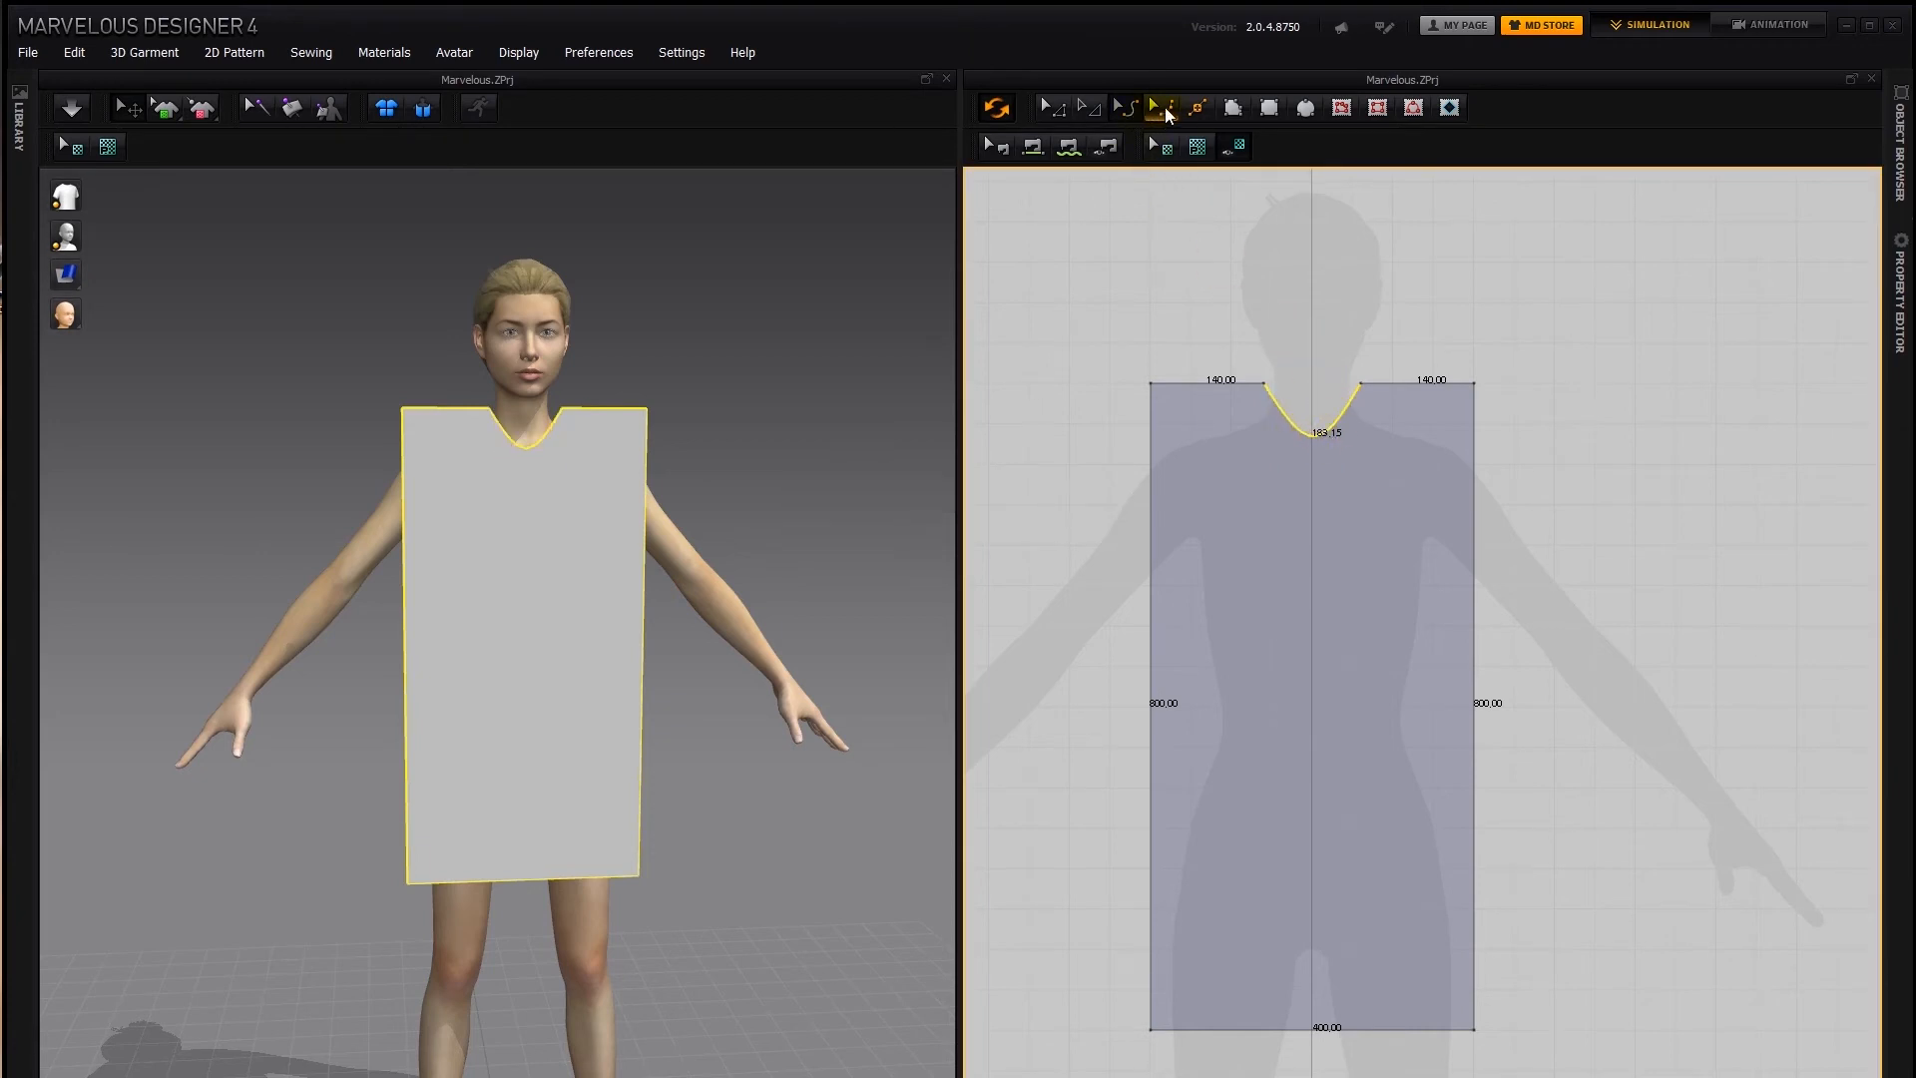
click(1125, 106)
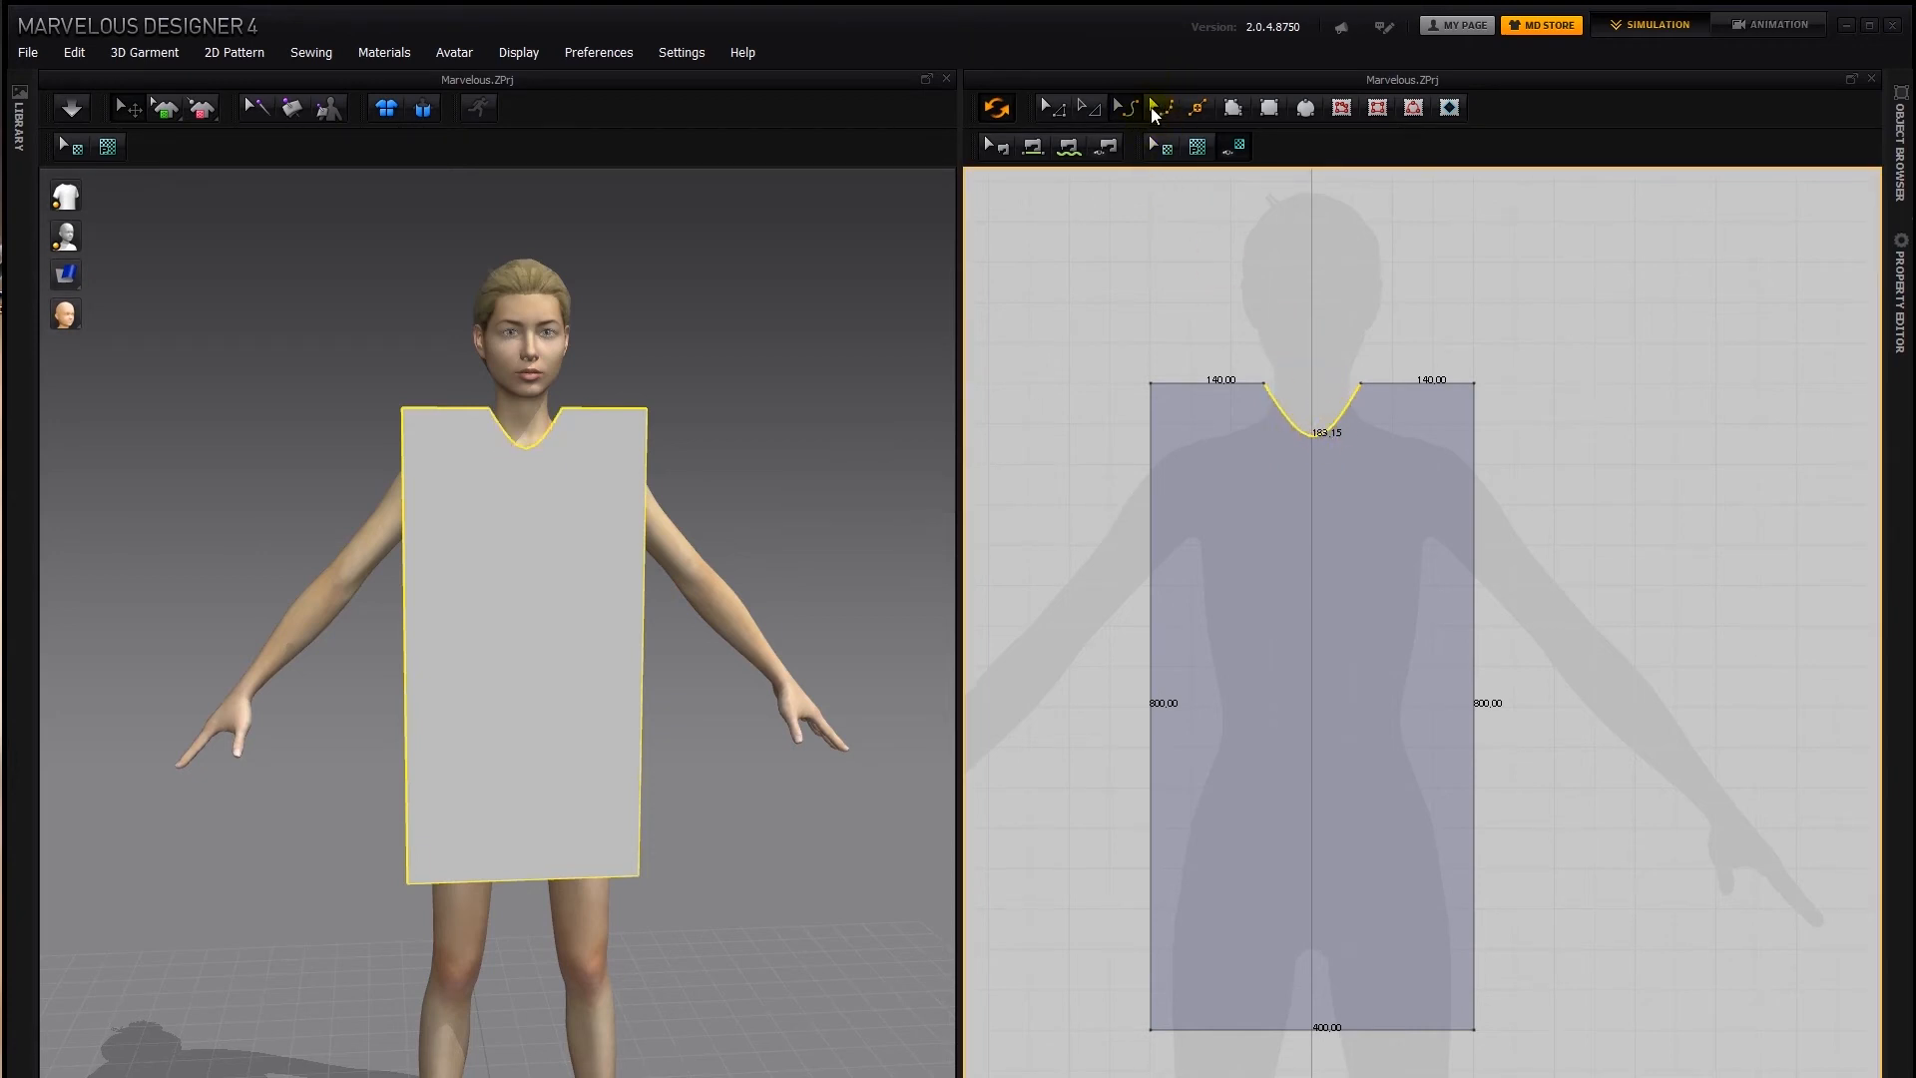
drag(1312, 439, 1270, 452)
click(1310, 435)
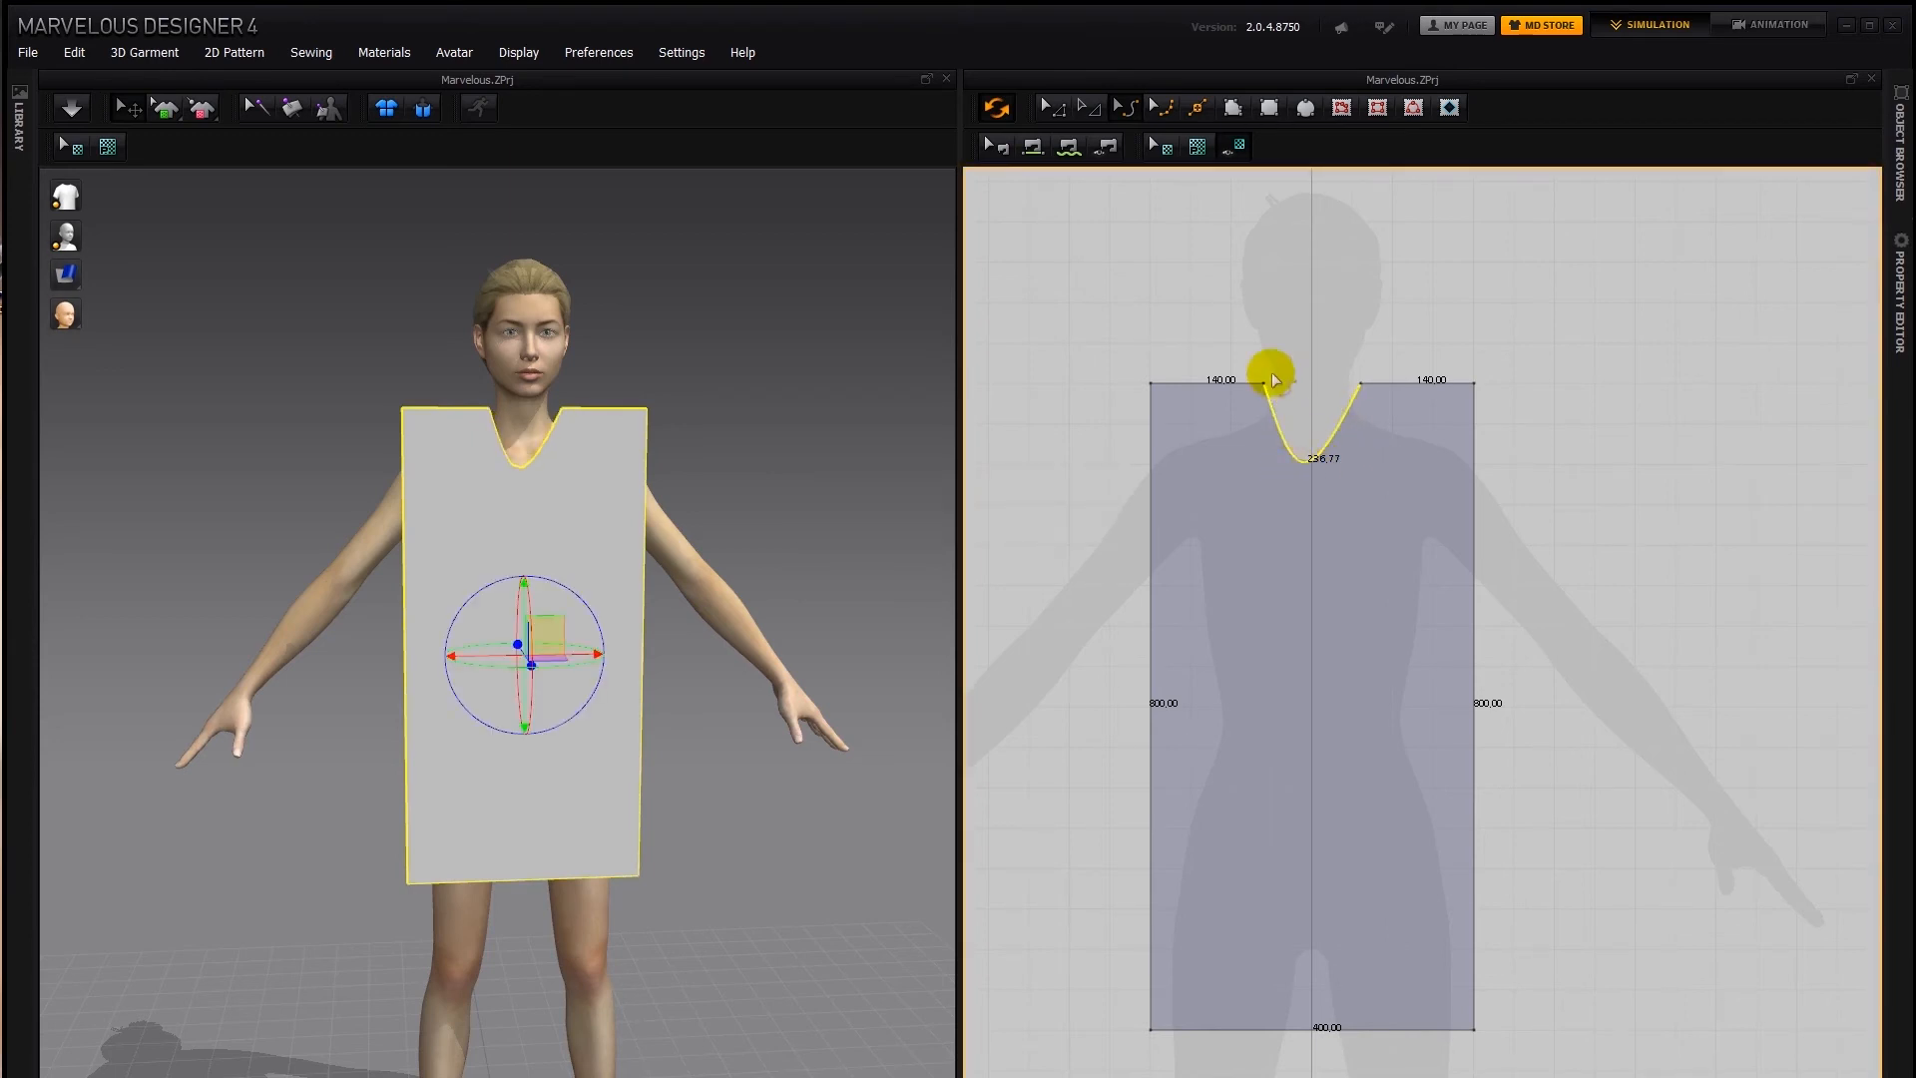
Straighten the neck segment by deleting its control point with Edit Curve Point
click(1162, 110)
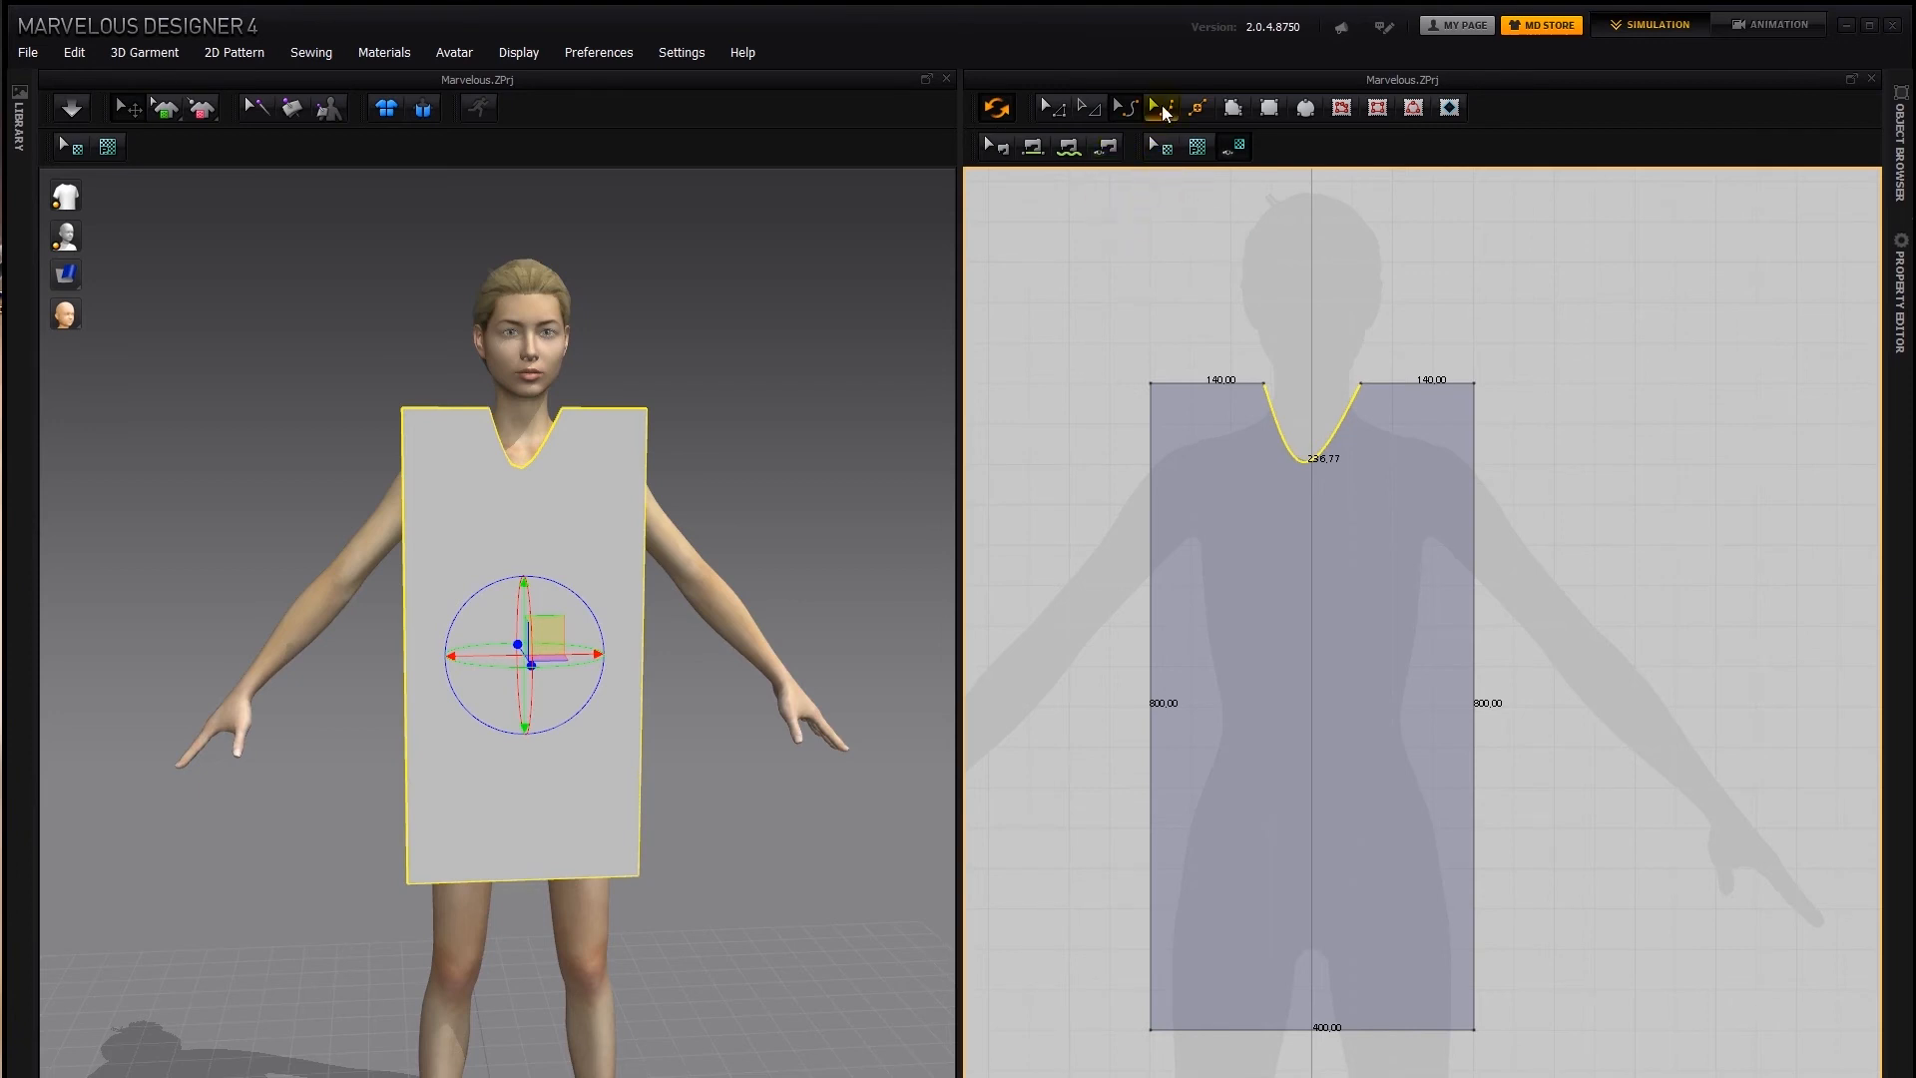
click(1163, 106)
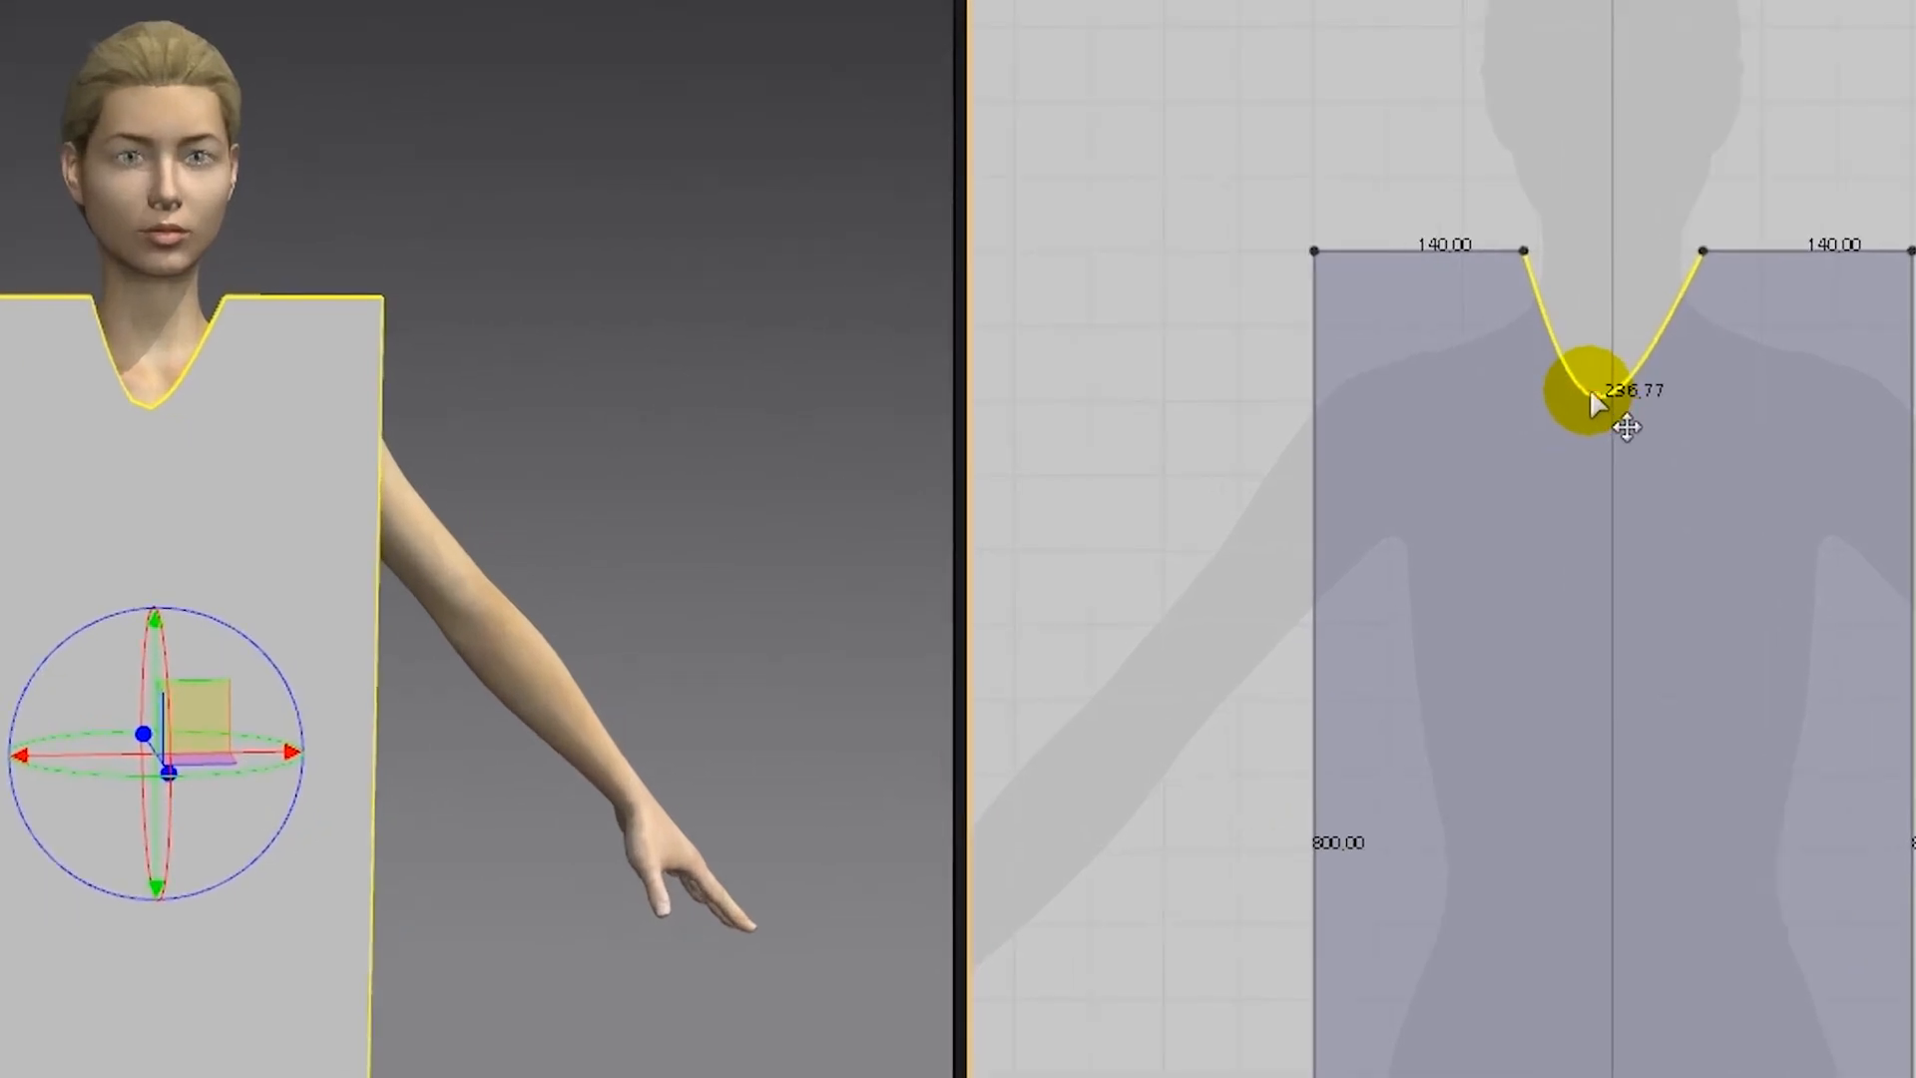
click(1596, 399)
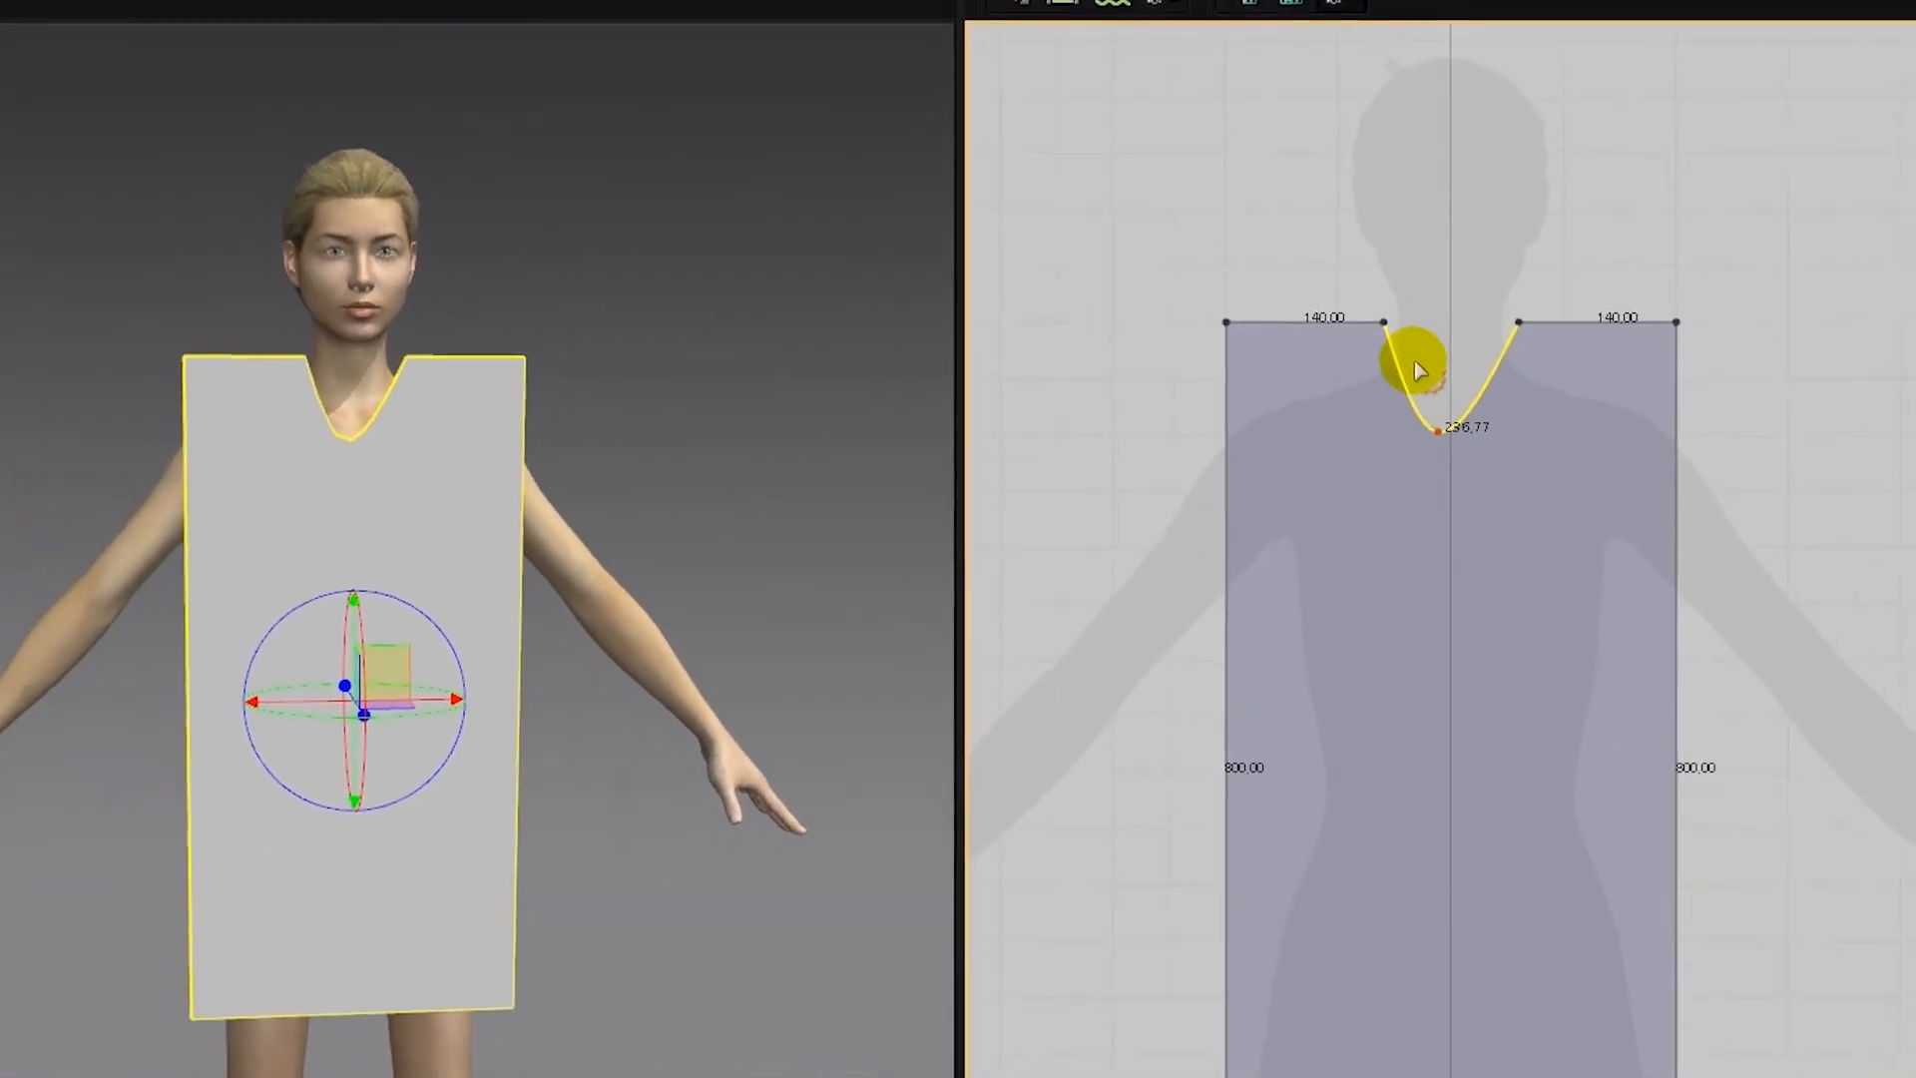
right_click(1438, 431)
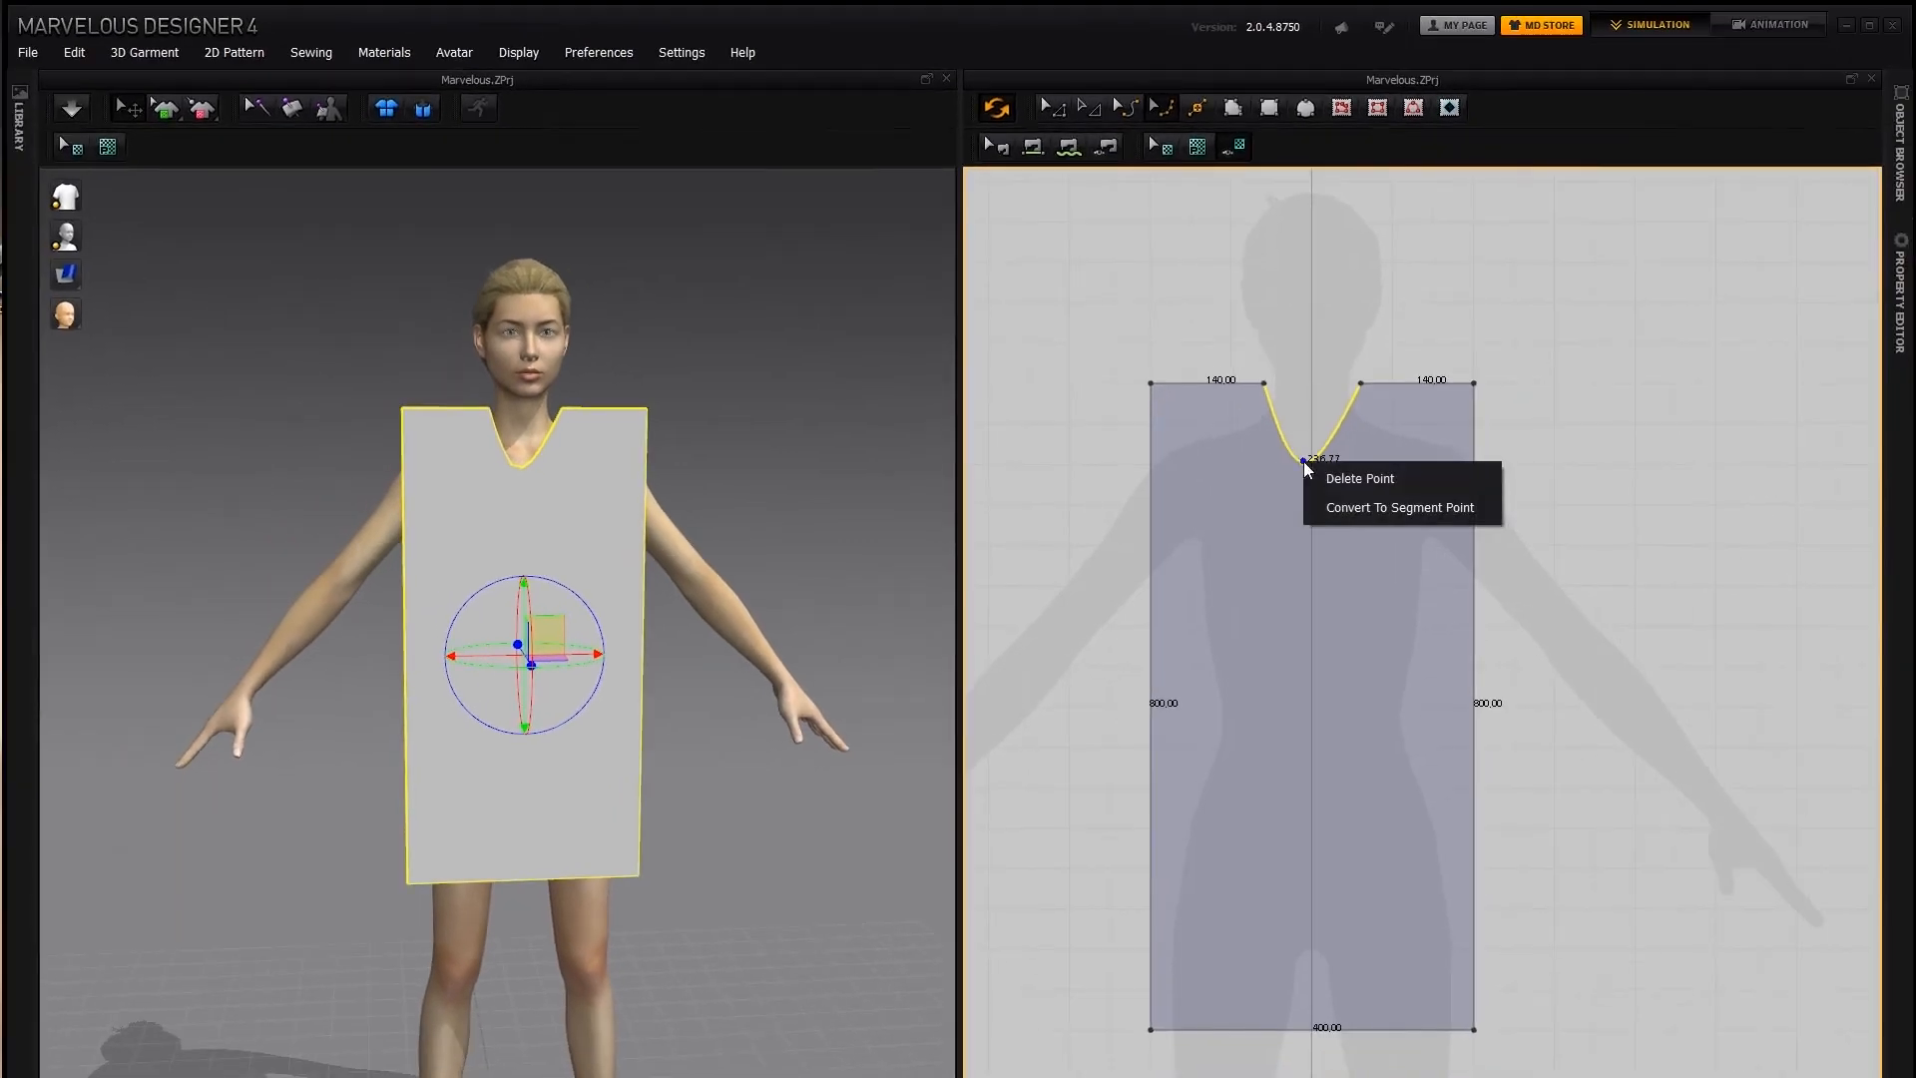
click(1315, 478)
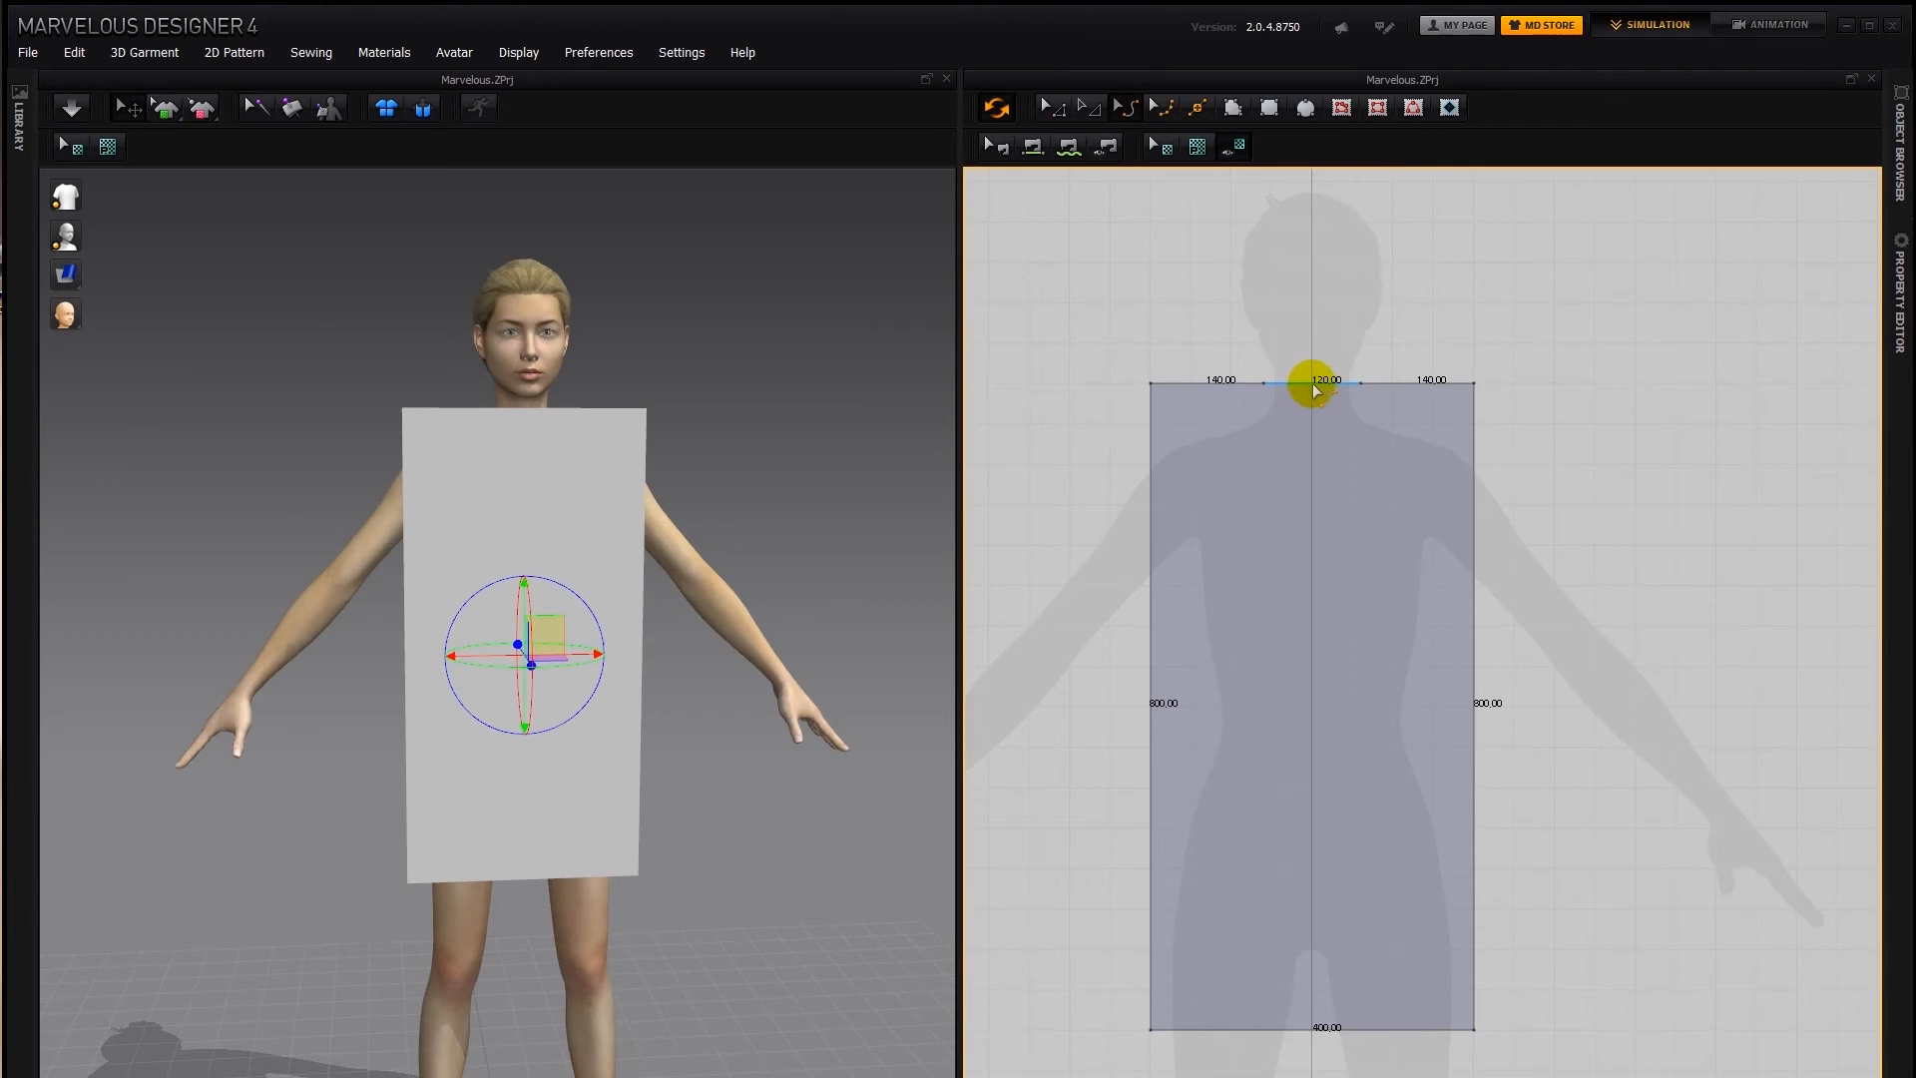
Try bowing the neck segment downward with Edit Curvature and moving its control point onto the centerline, and delete that point
drag(1309, 383, 1317, 556)
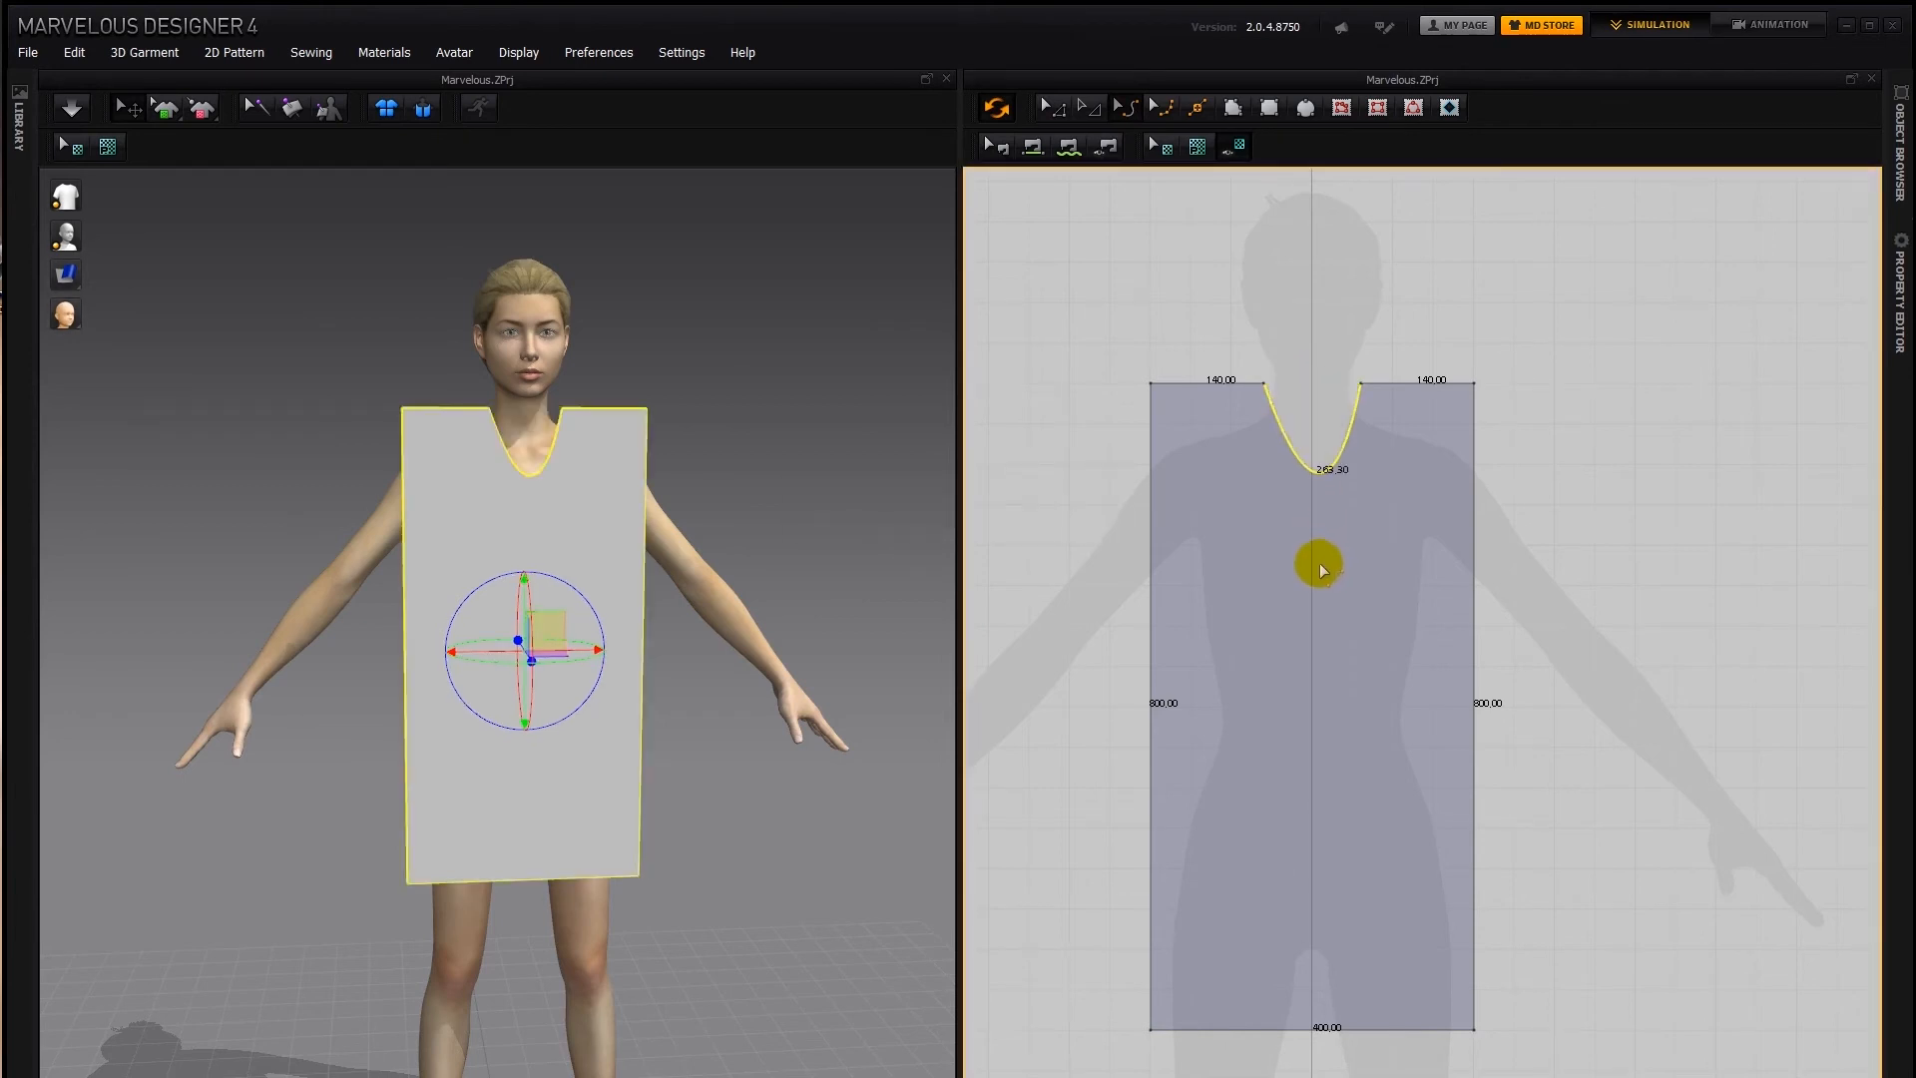
click(1161, 106)
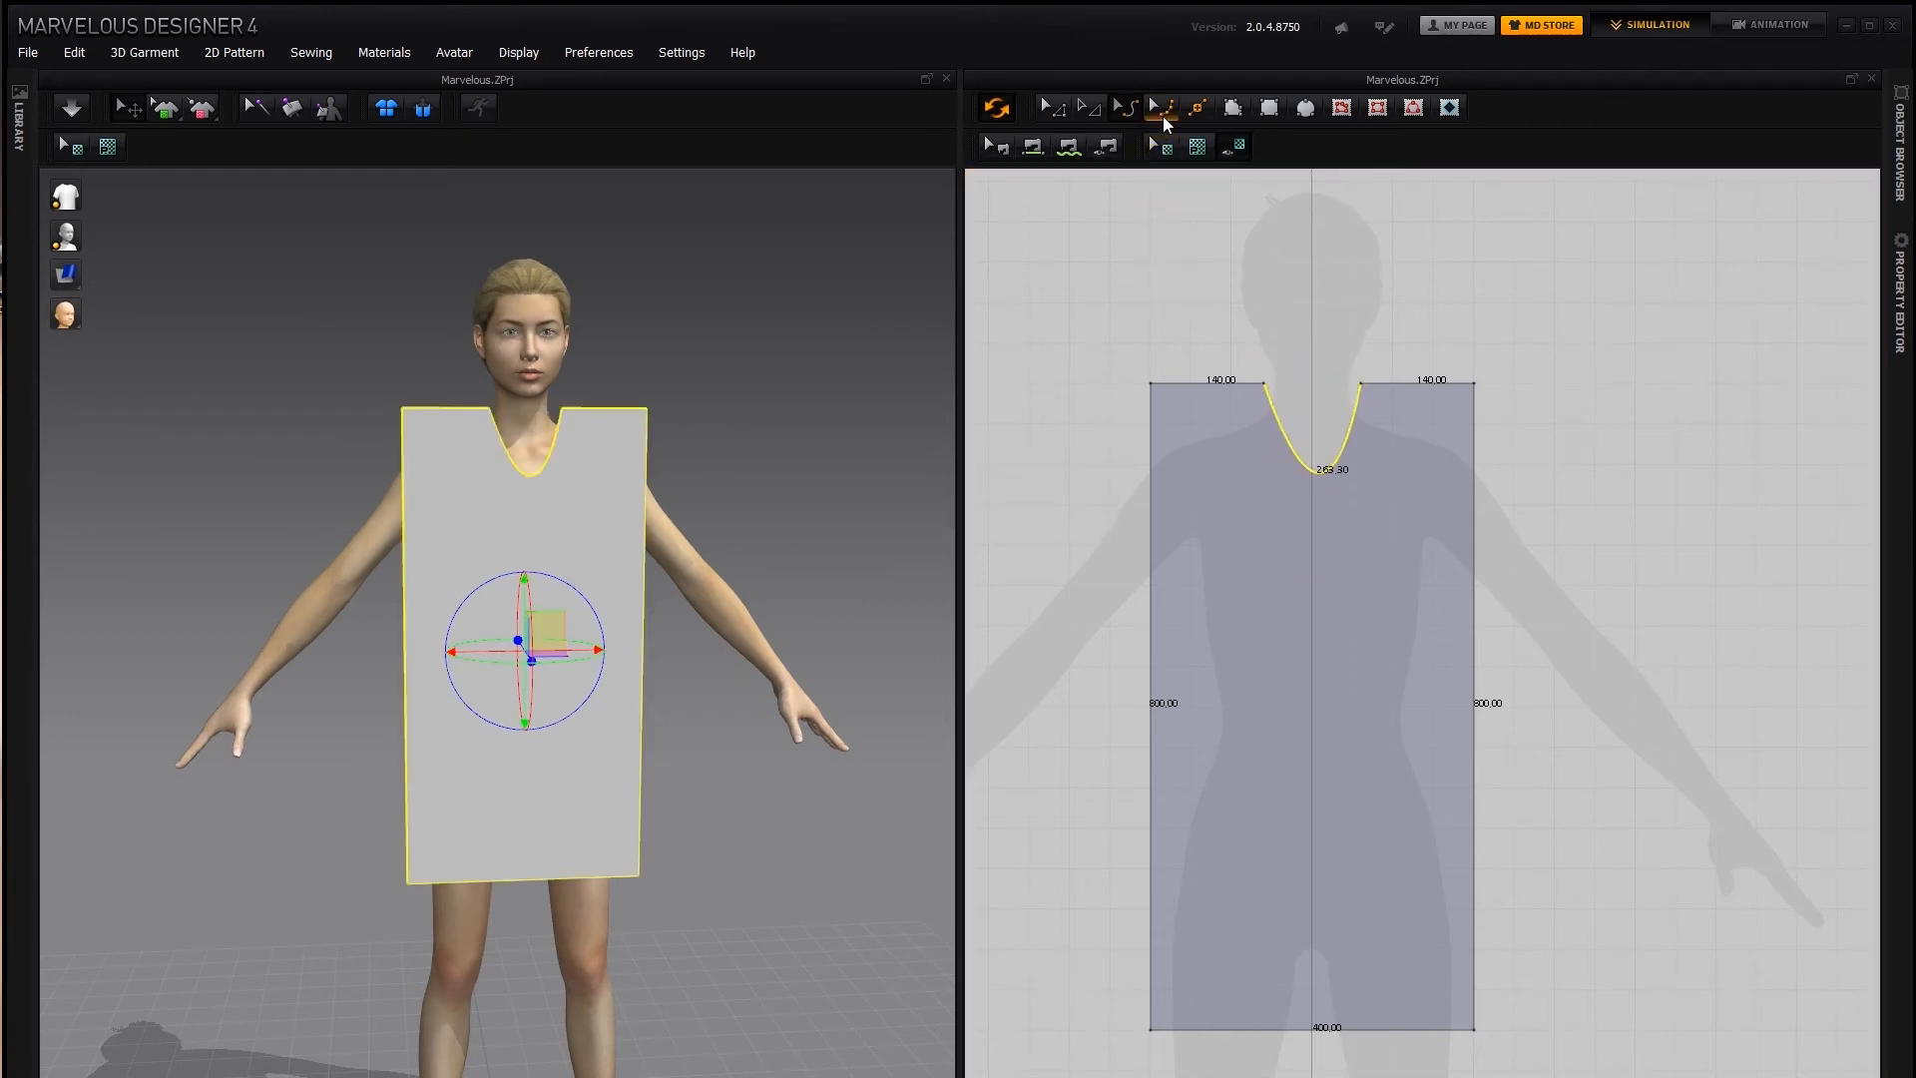
click(1326, 564)
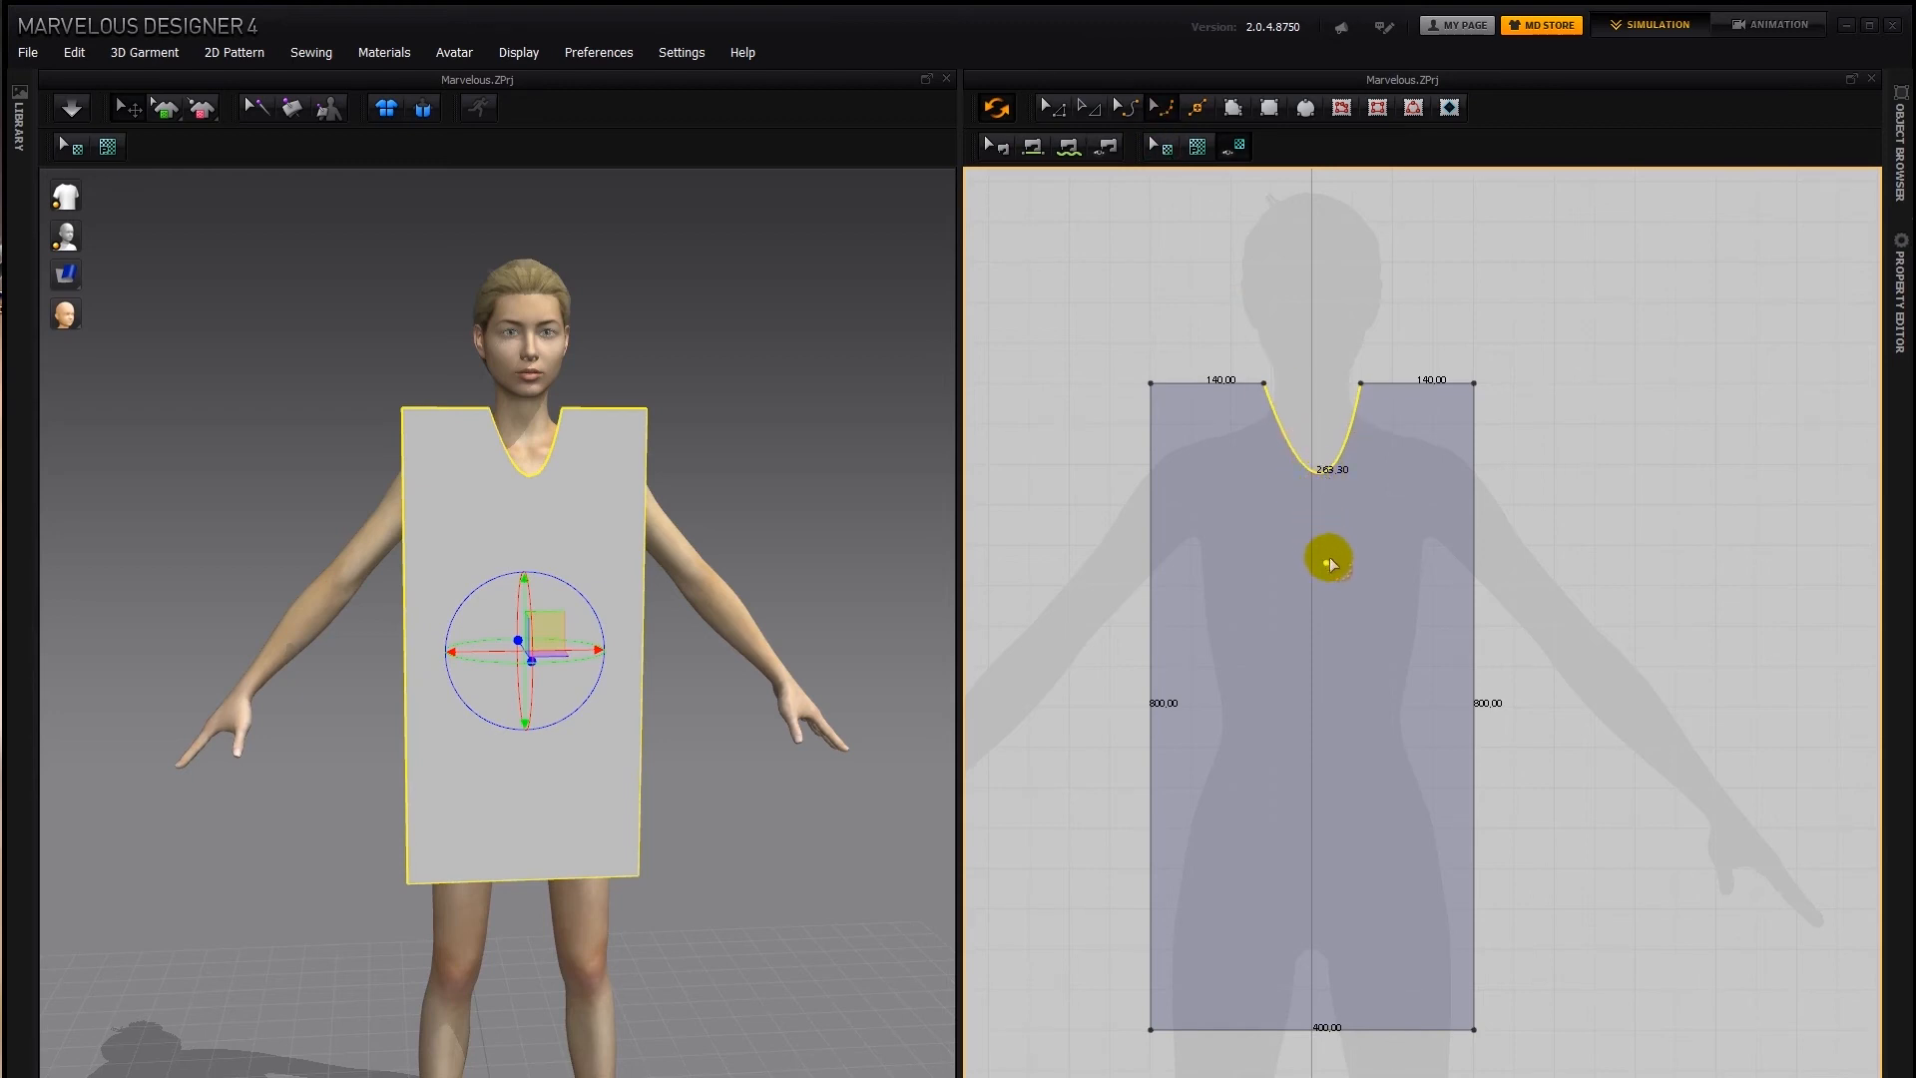
mouse_move(1326, 563)
mouse_down()
mouse_move(1297, 565)
mouse_move(1310, 599)
mouse_move(1311, 547)
mouse_up()
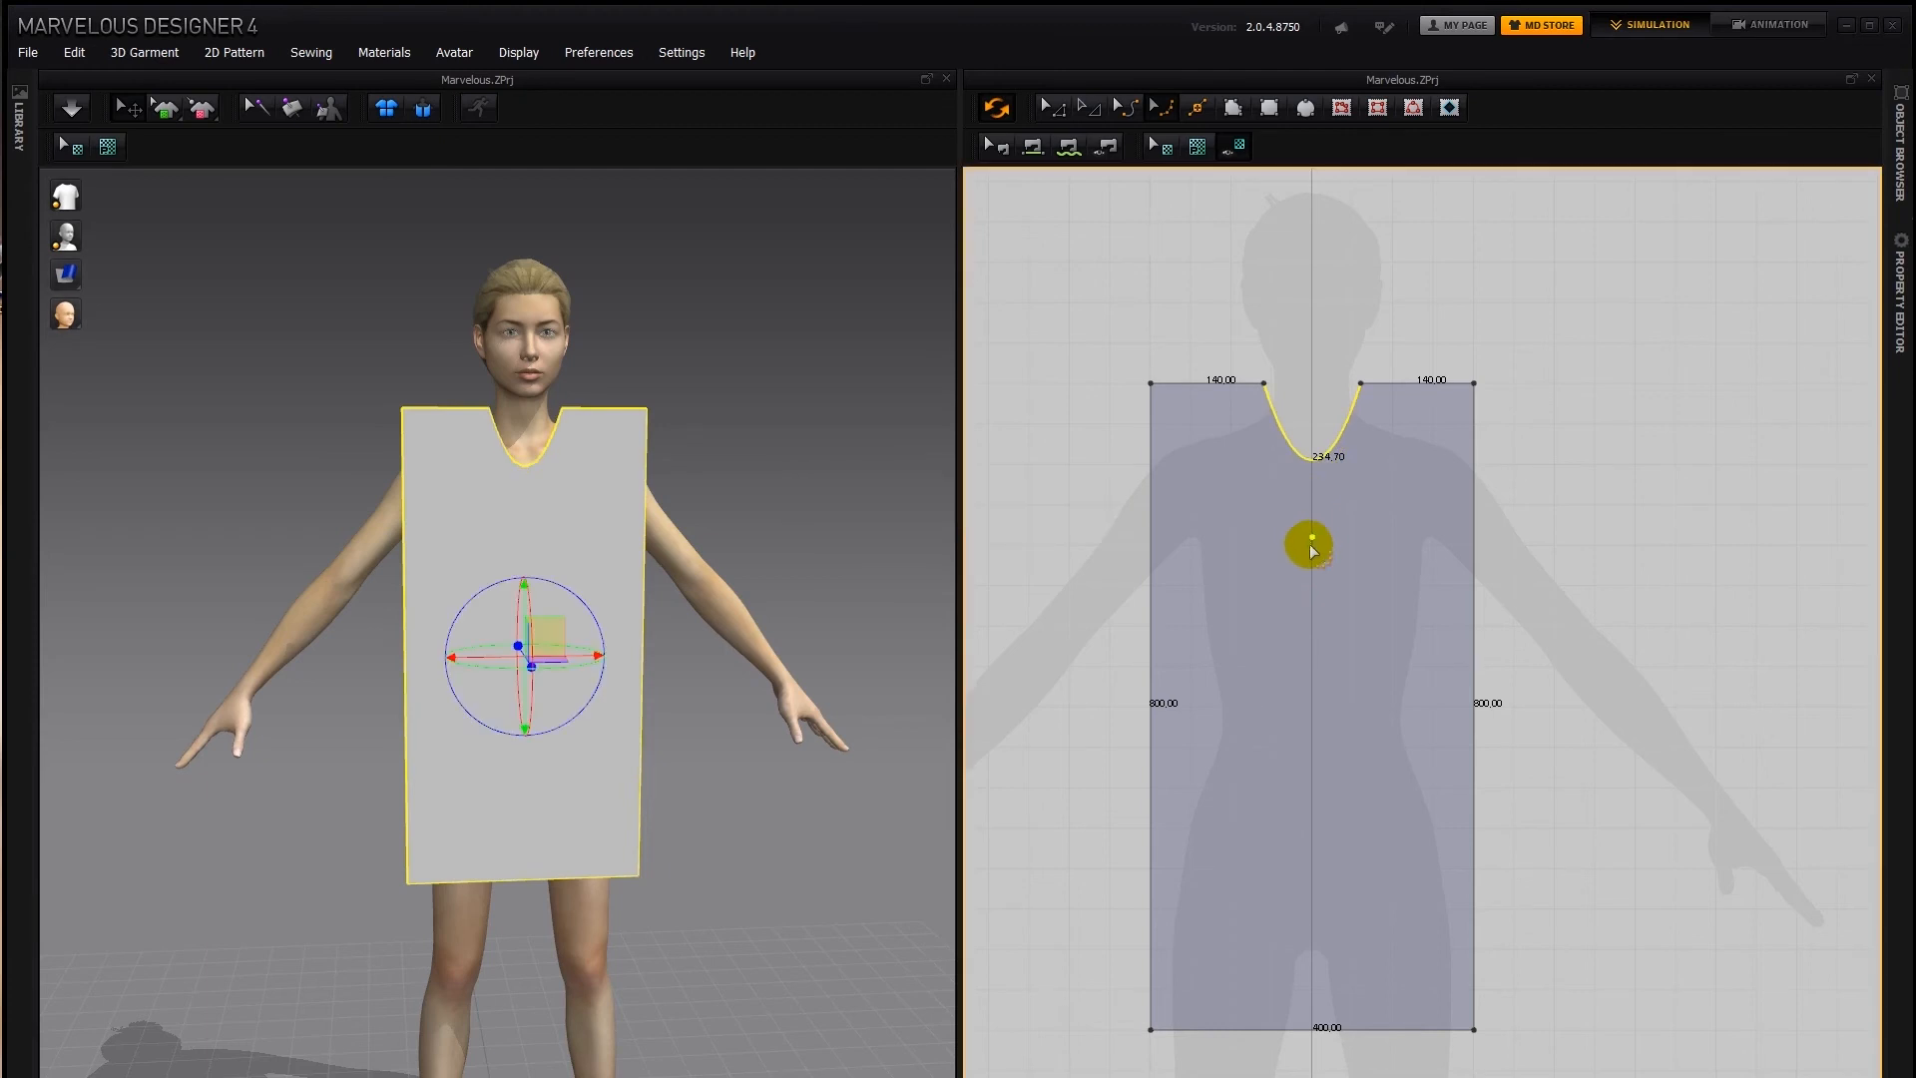
right_click(1313, 535)
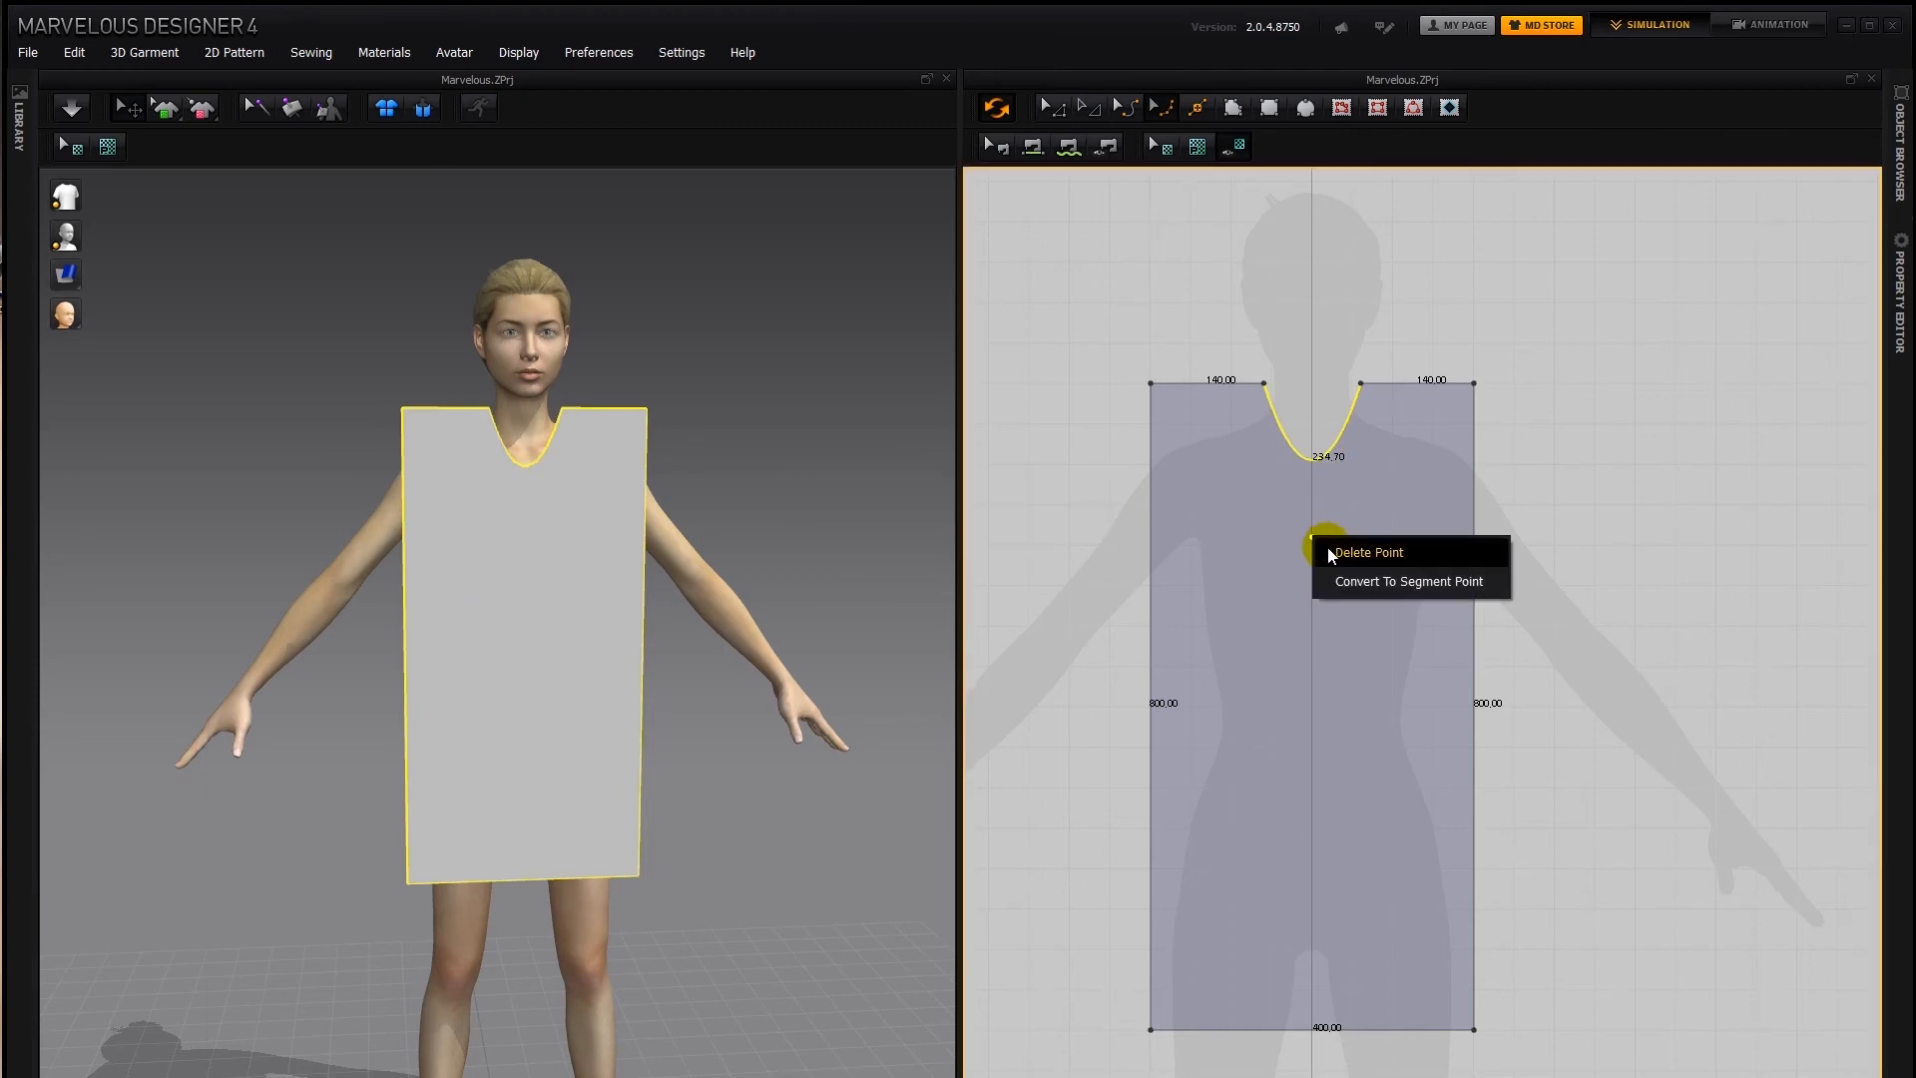
click(1327, 547)
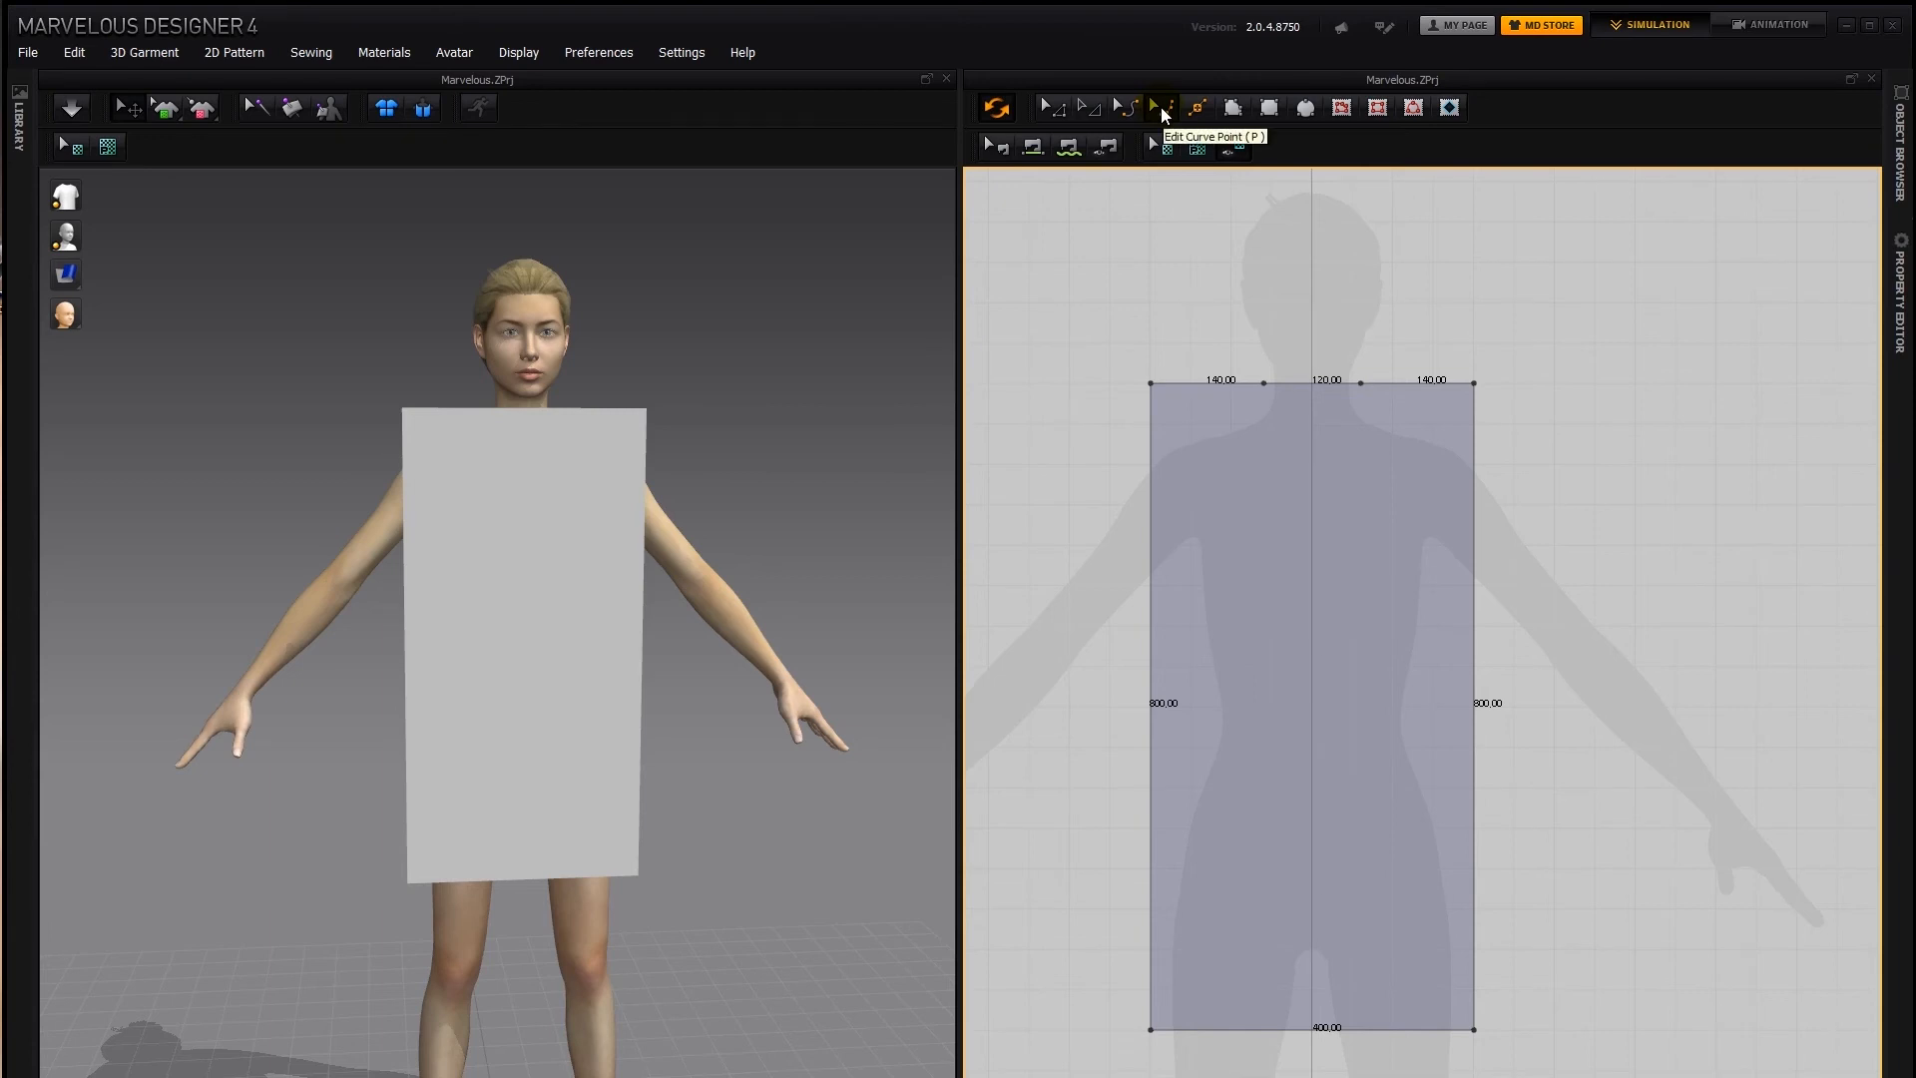
Add a curve point at the middle of the neck segment and lower it along the centerline into a curve about 369 mm long
click(1304, 385)
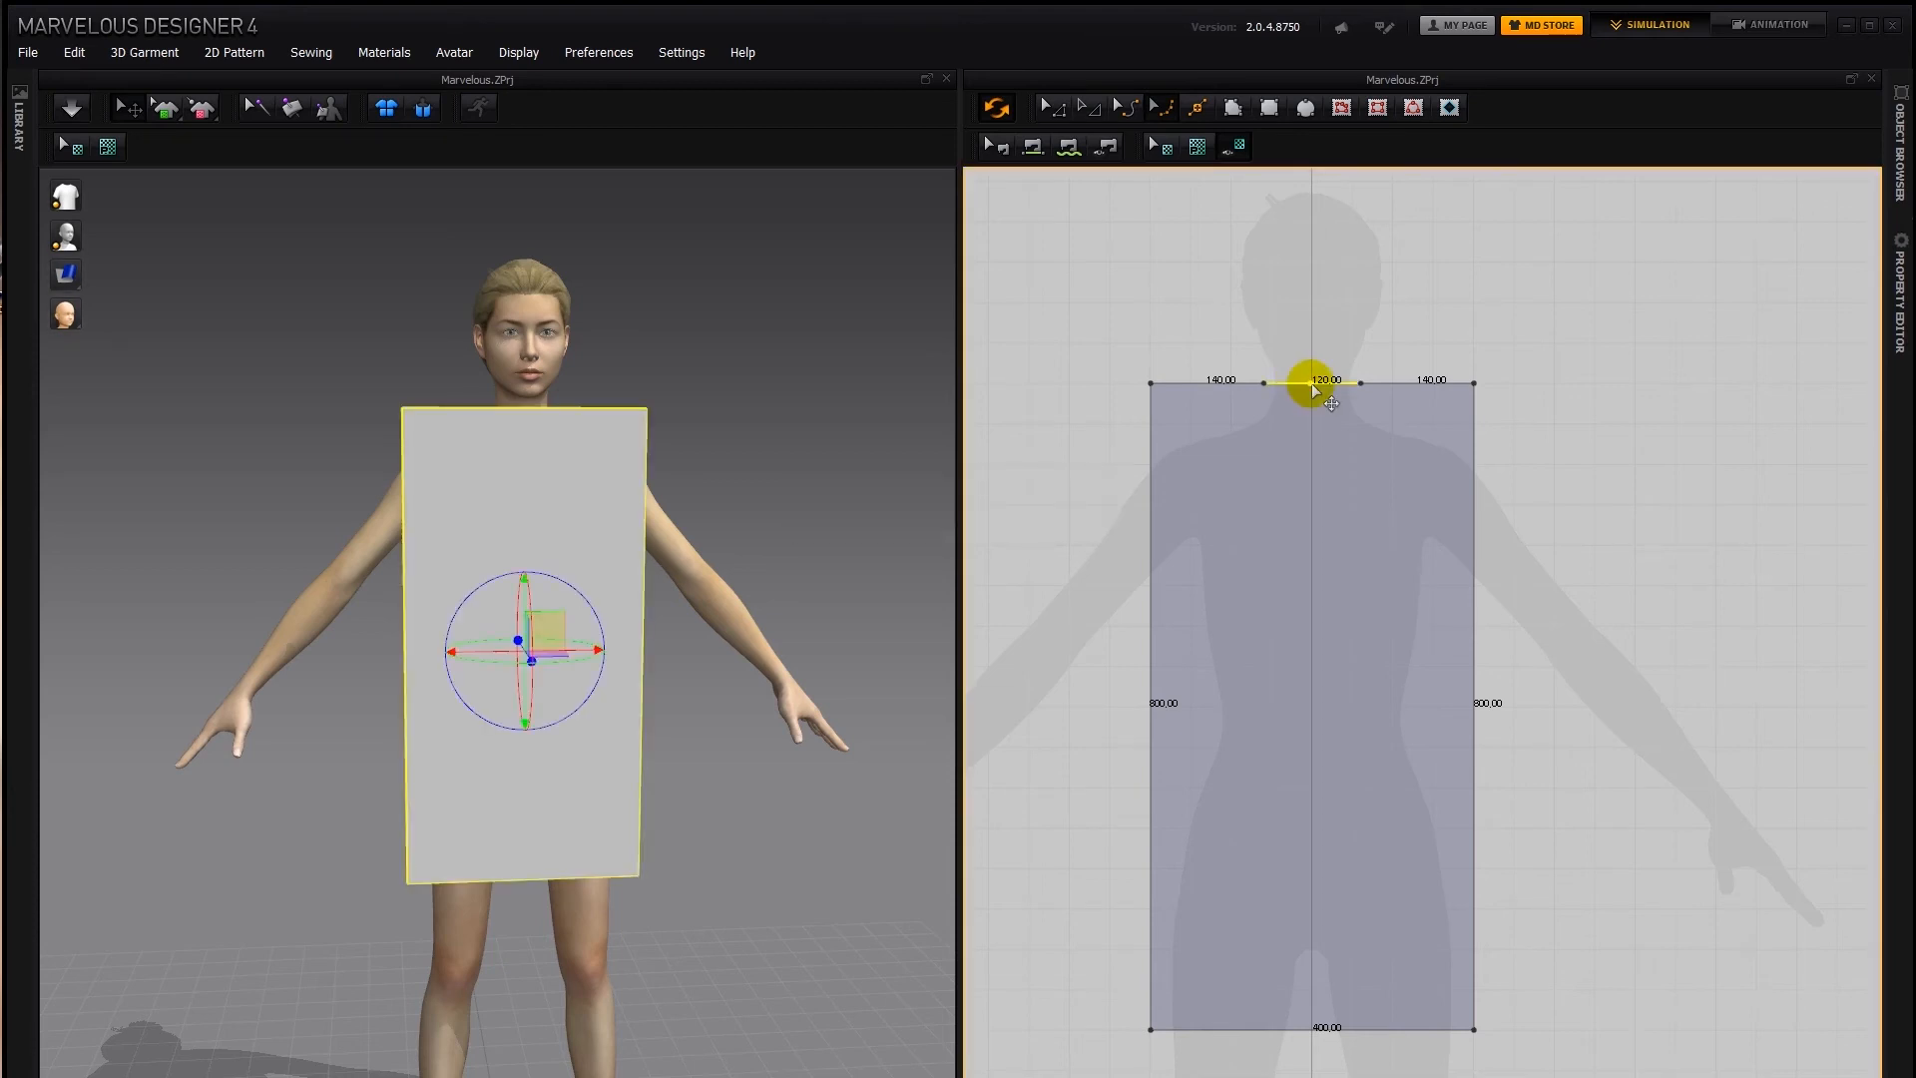
drag(1311, 387, 1311, 431)
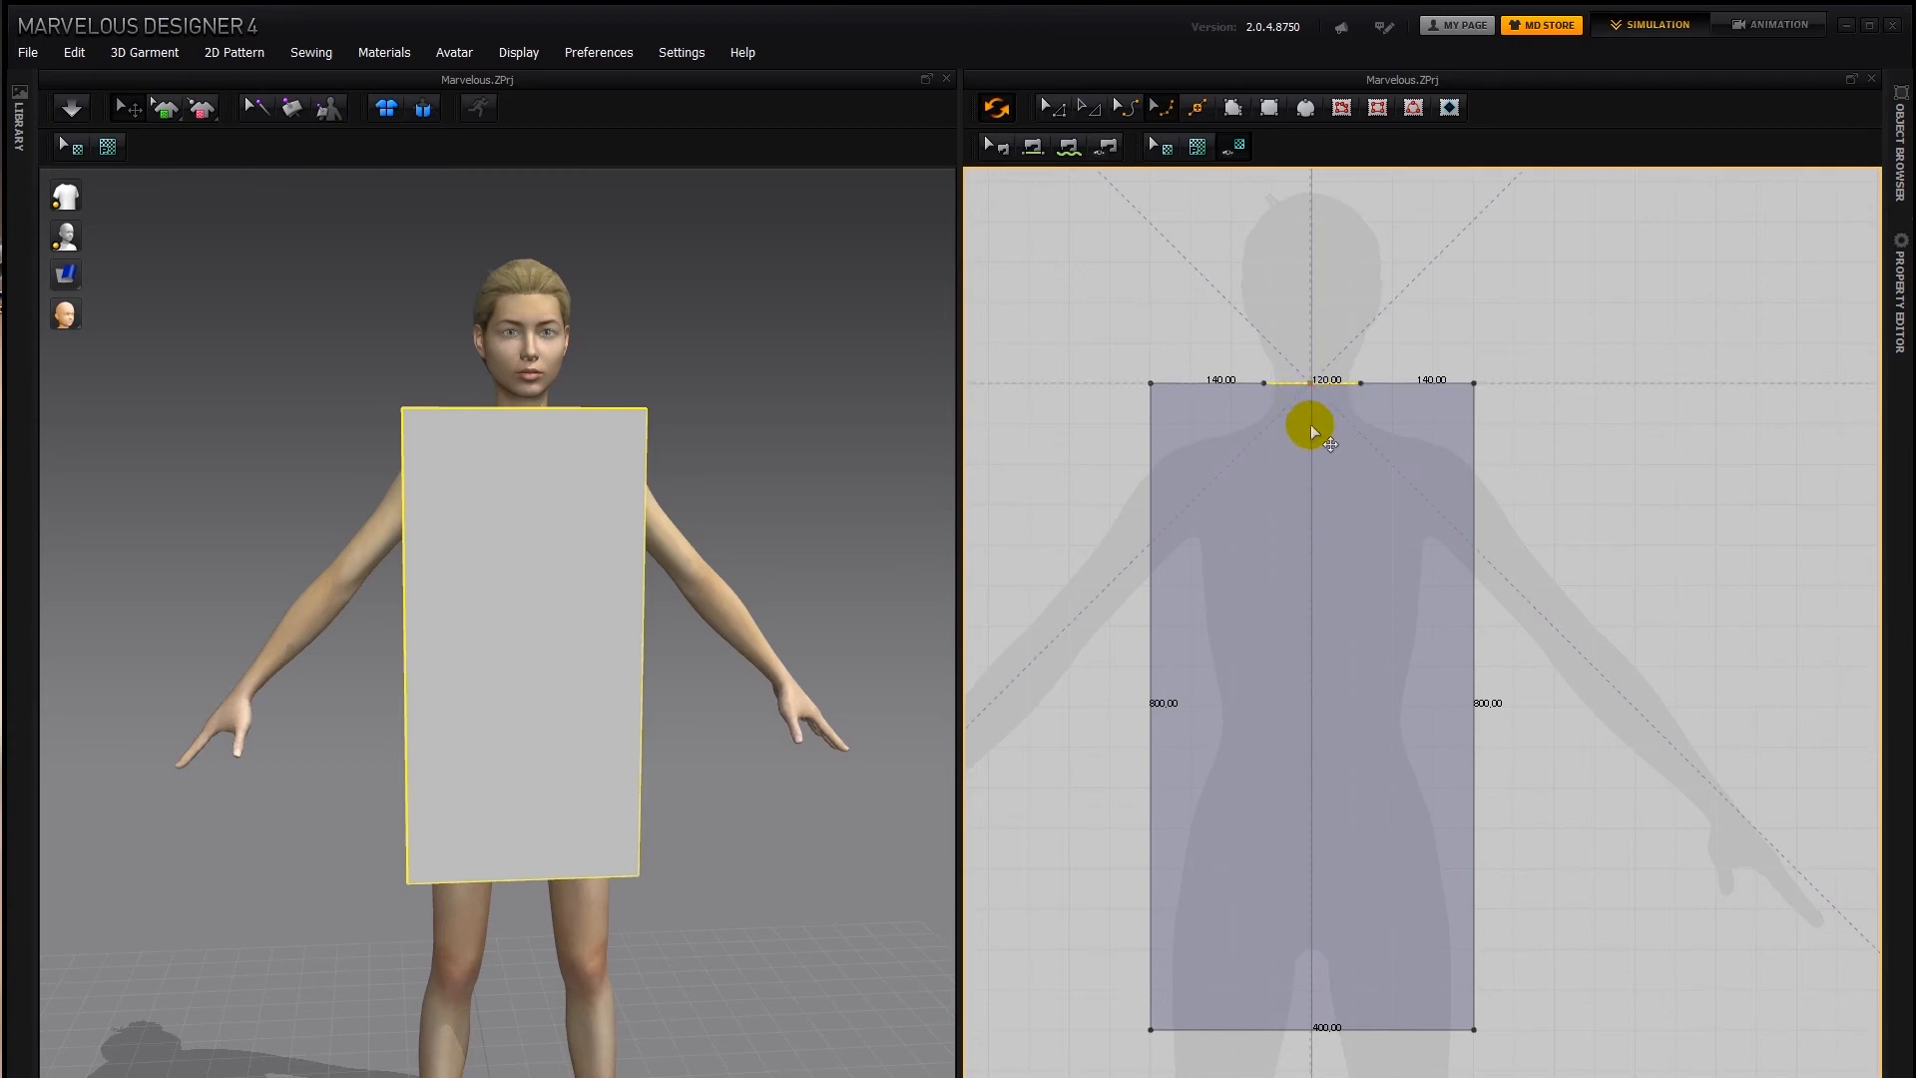
mouse_move(1319, 517)
mouse_down()
mouse_move(1320, 542)
mouse_move(1311, 475)
mouse_move(1317, 518)
mouse_up()
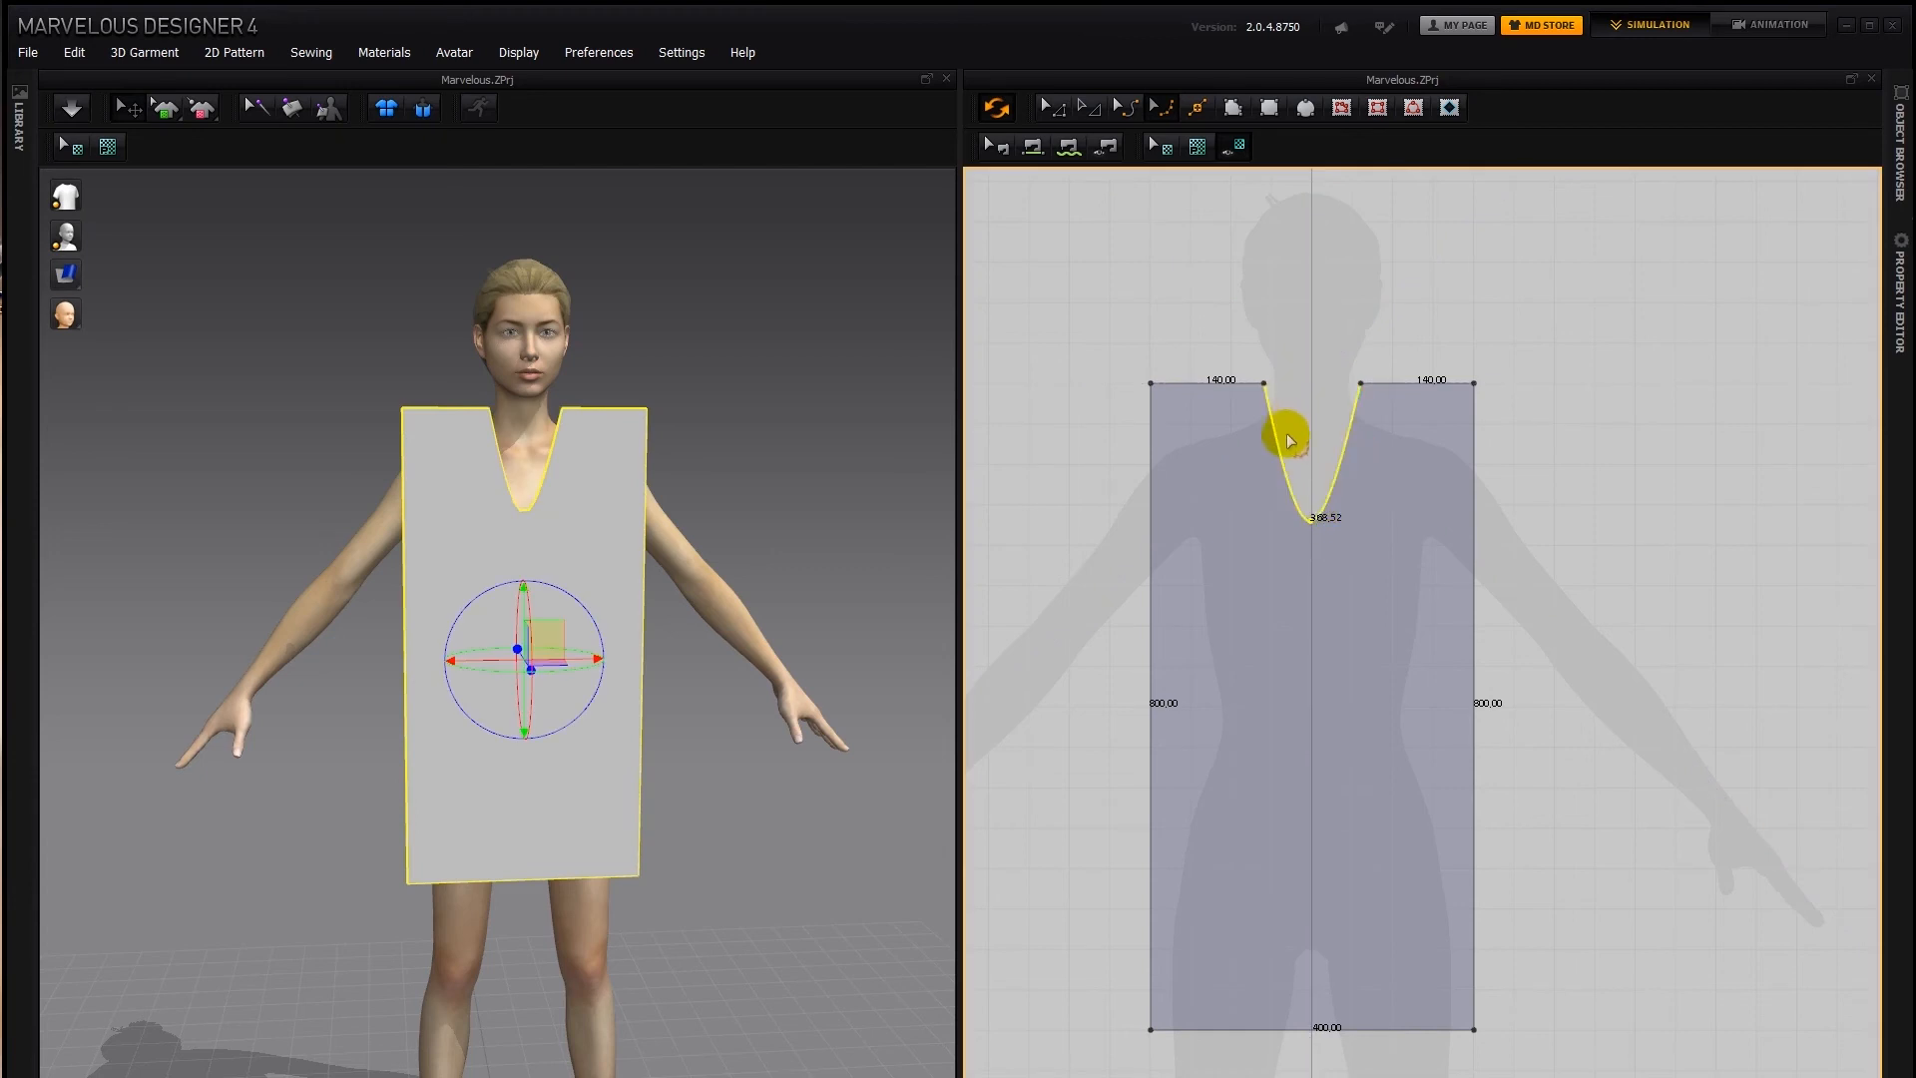
Add a curve point on each side of the neckline to widen it, and undo the extra inner curve points
mouse_move(1284, 473)
mouse_down()
mouse_move(1265, 462)
mouse_move(1360, 467)
mouse_move(1272, 475)
mouse_move(1296, 475)
mouse_up()
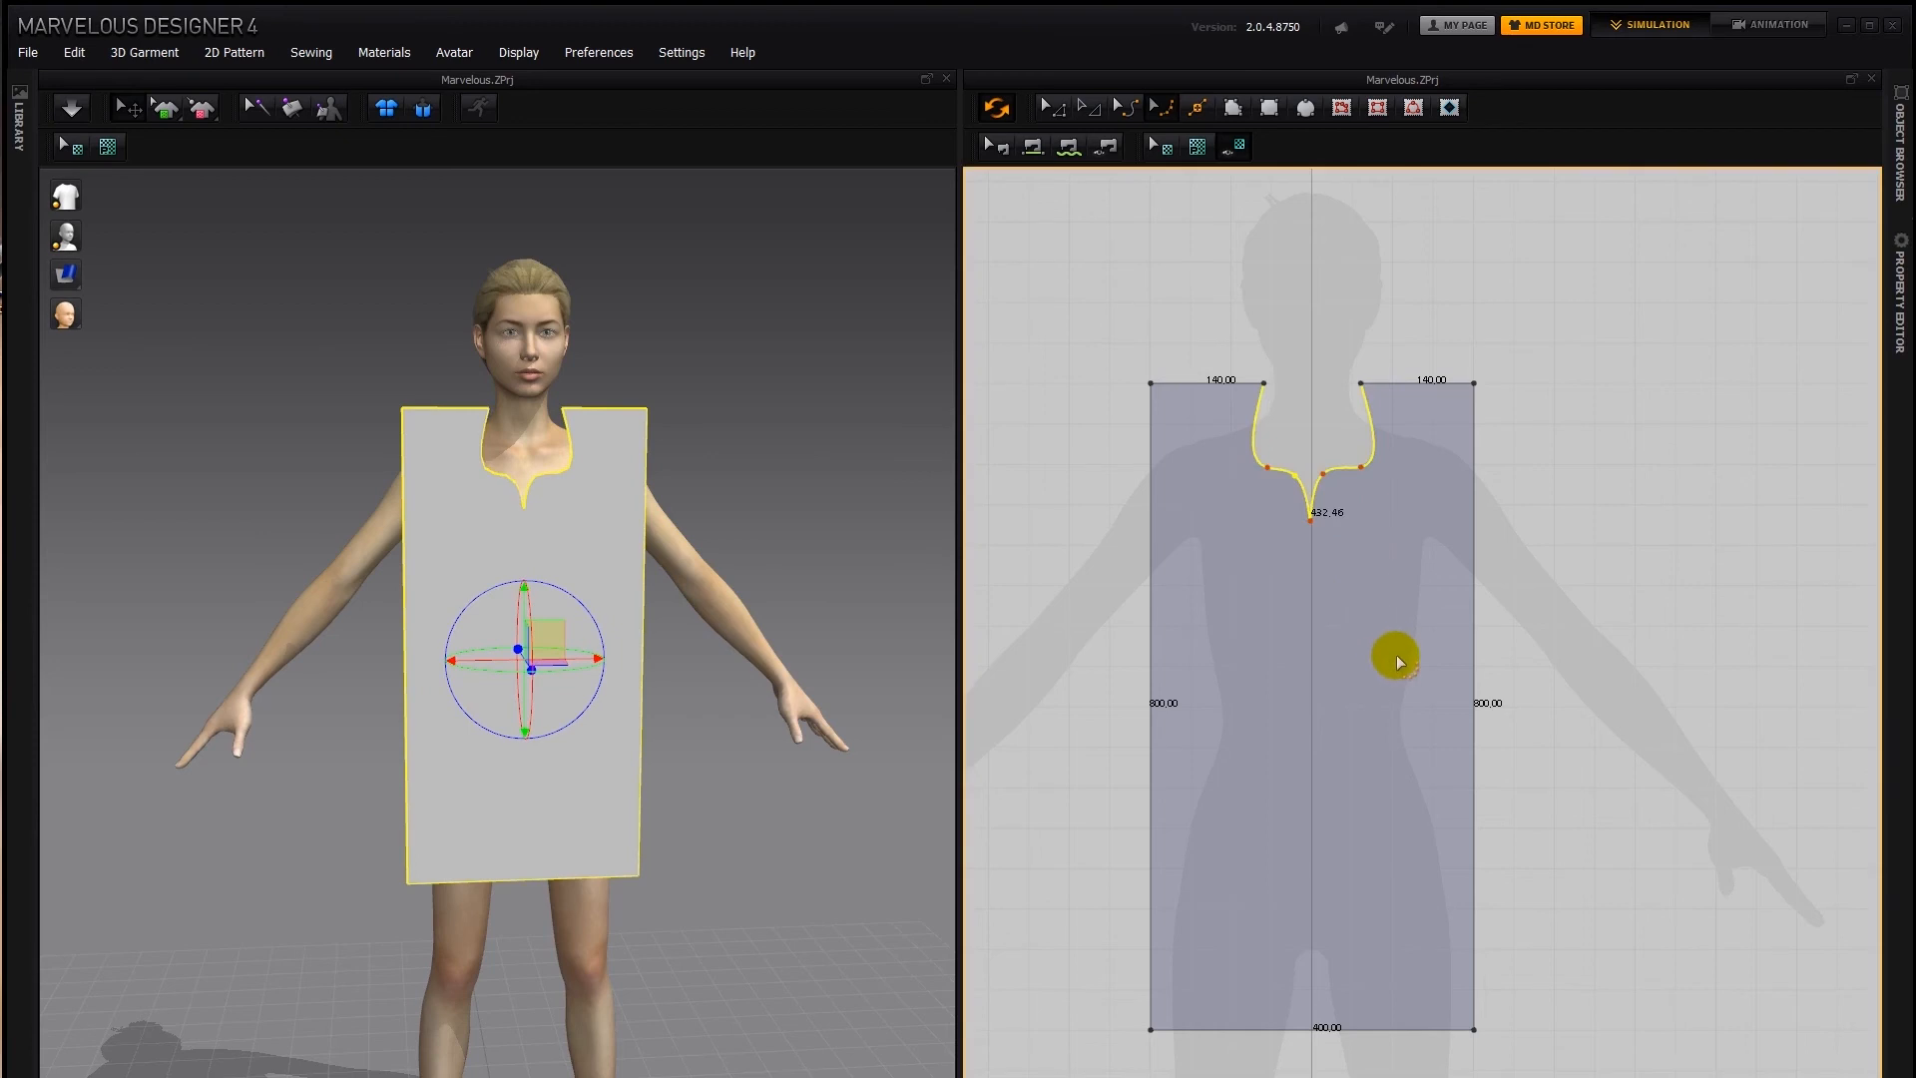
key(ctrl+z)
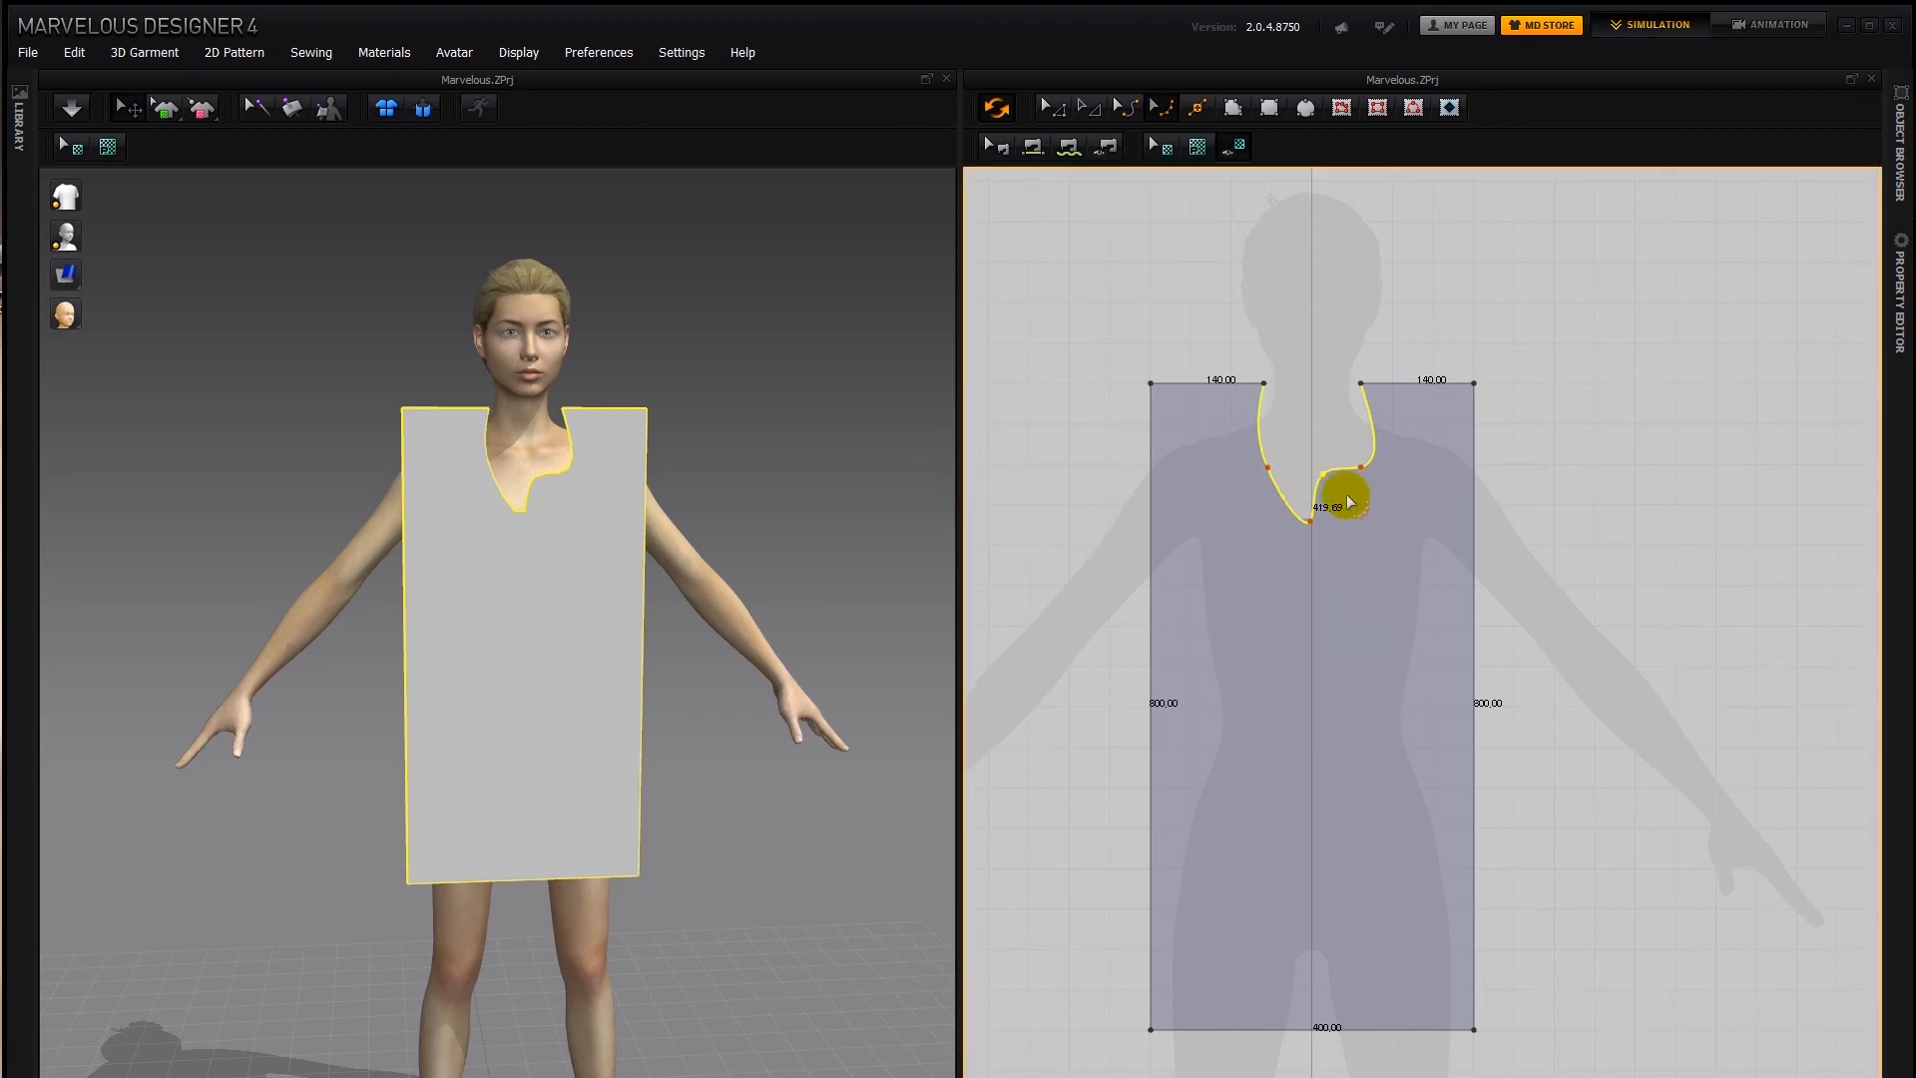
key(ctrl+z)
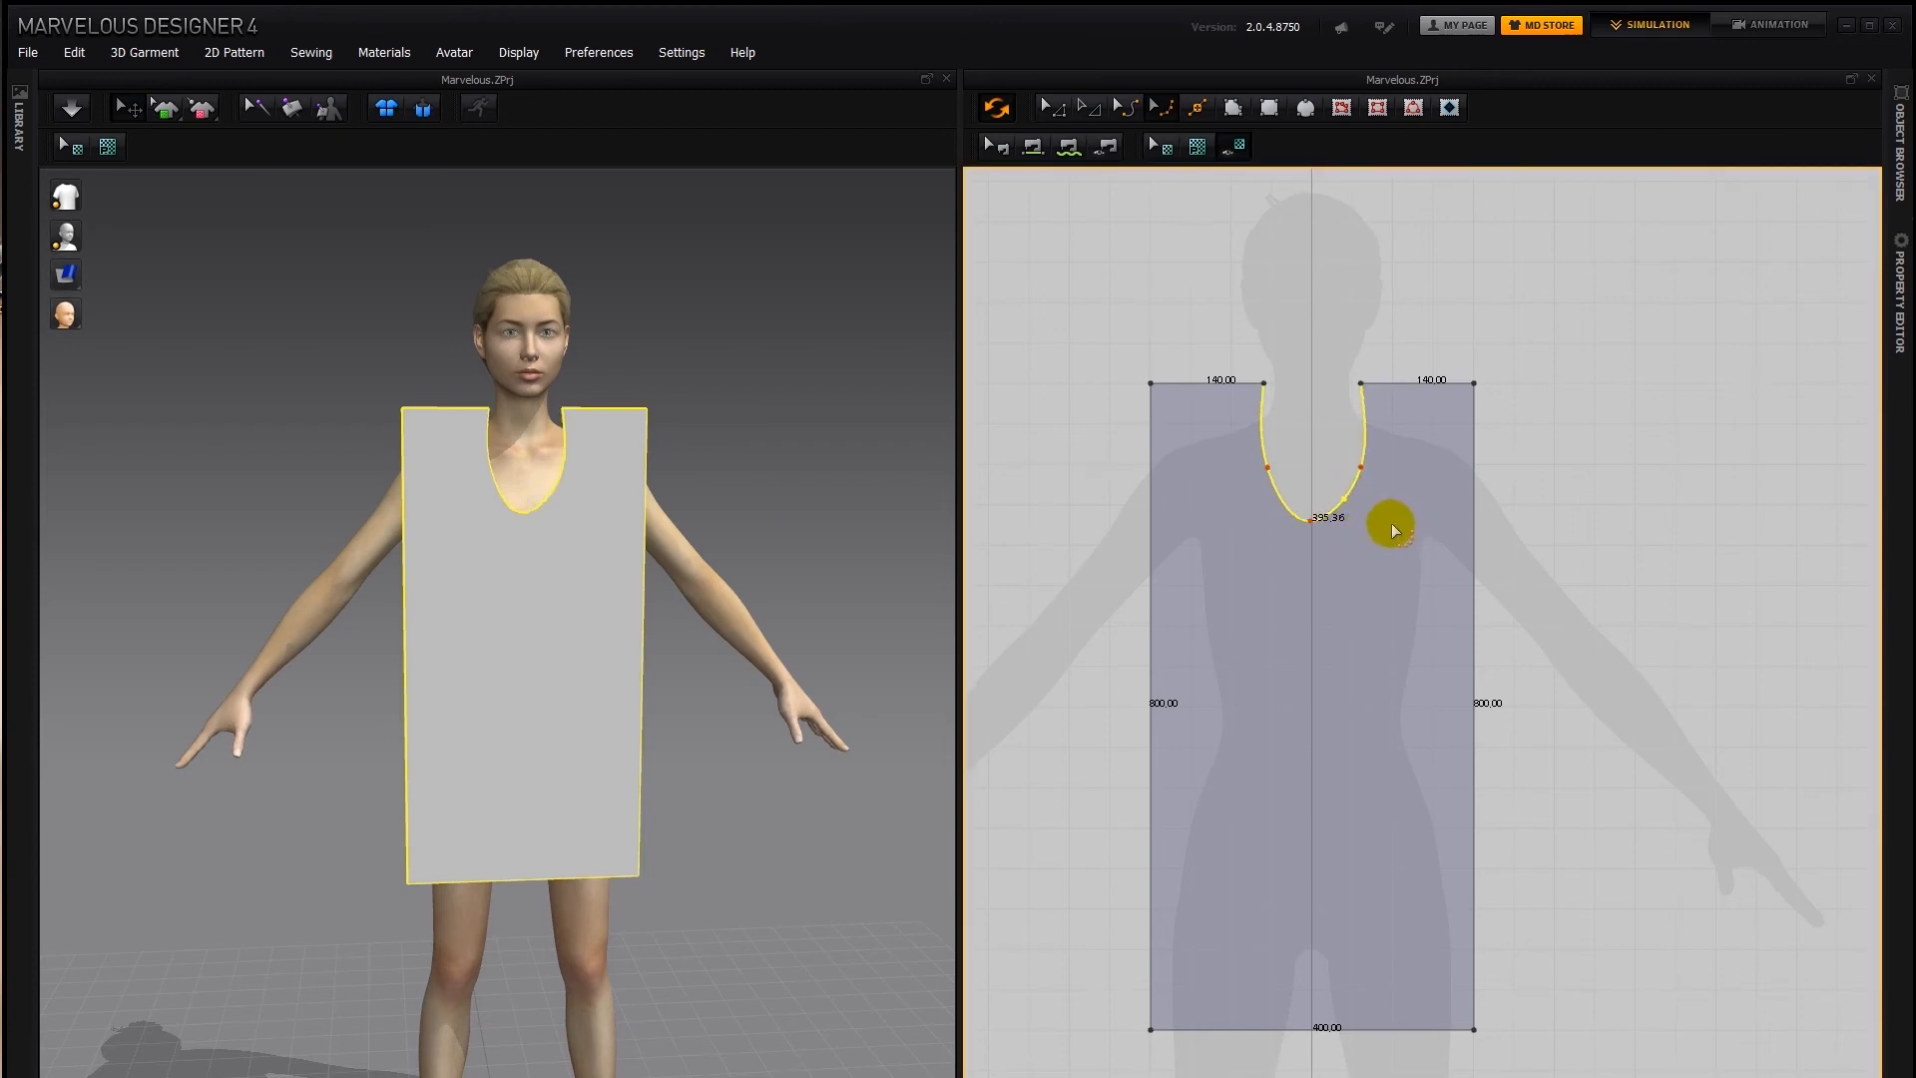
key(ctrl+z)
click(1124, 110)
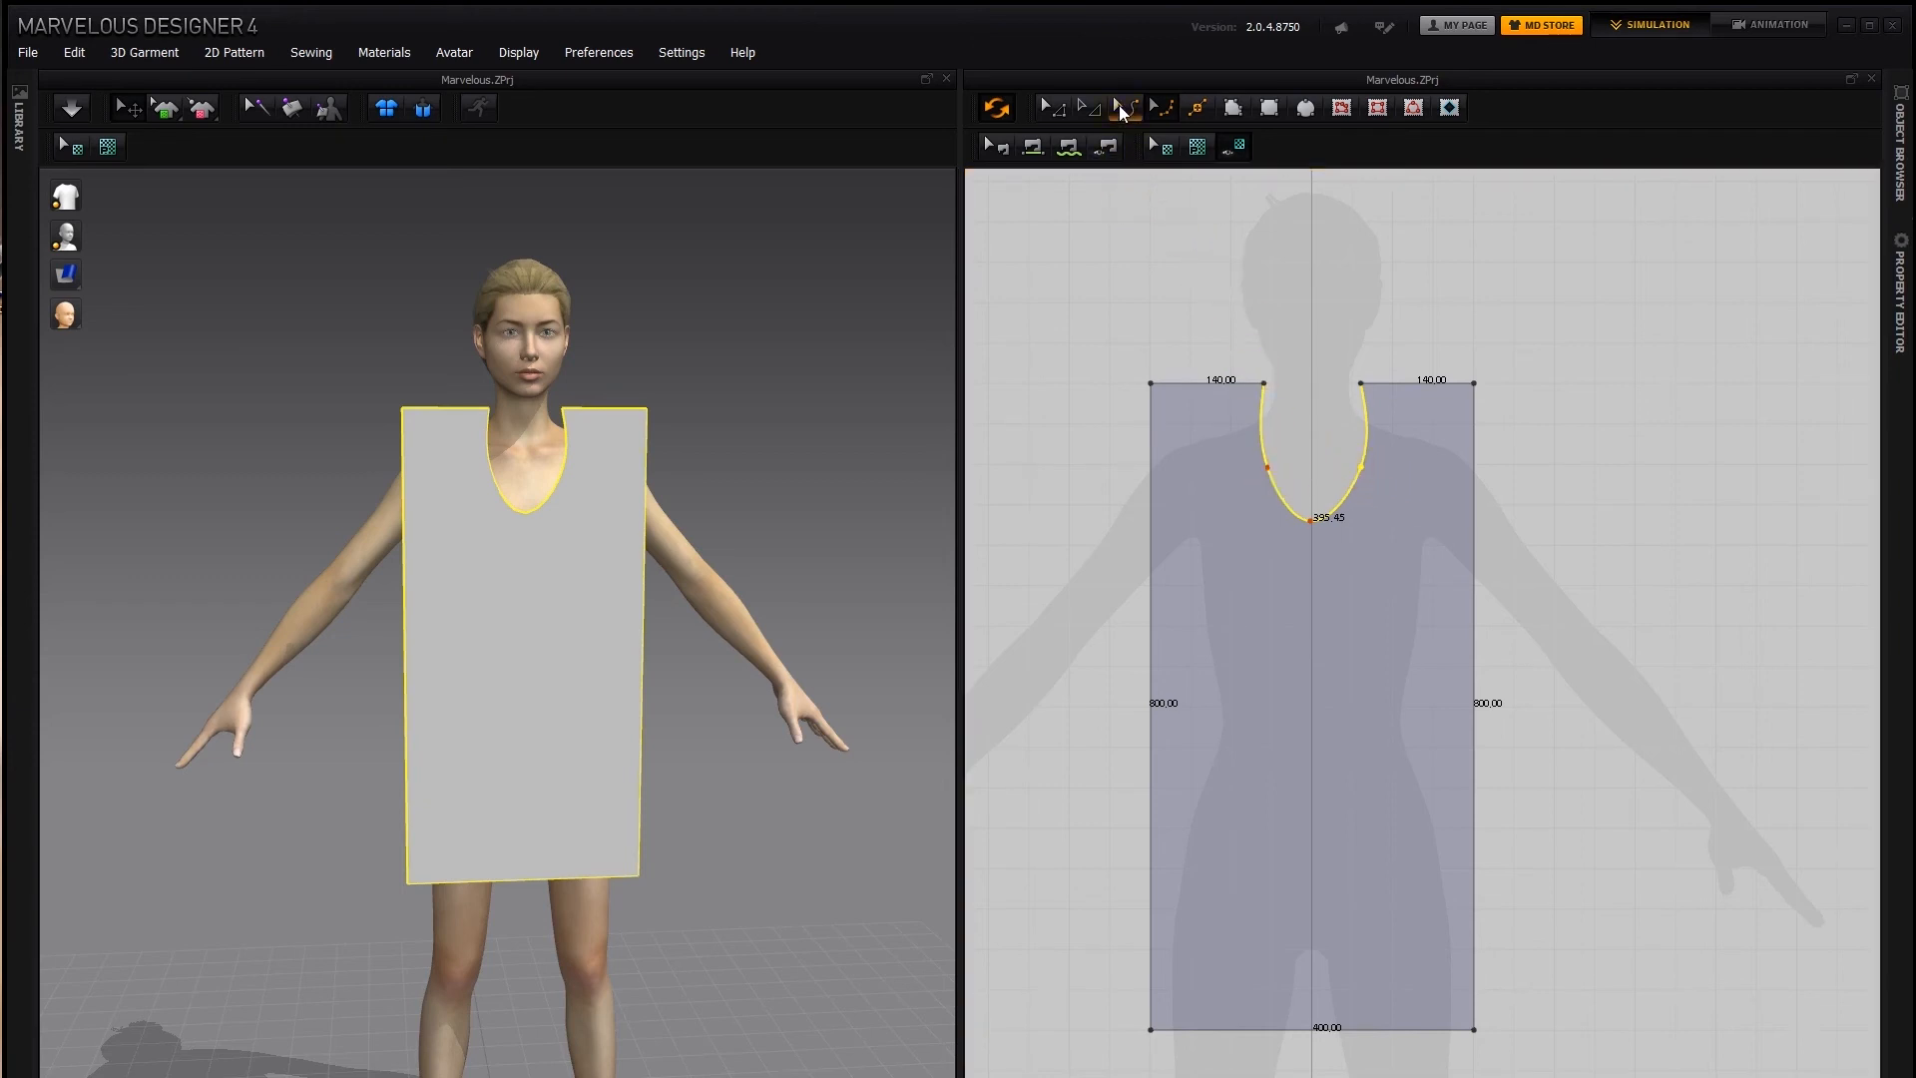
click(1054, 110)
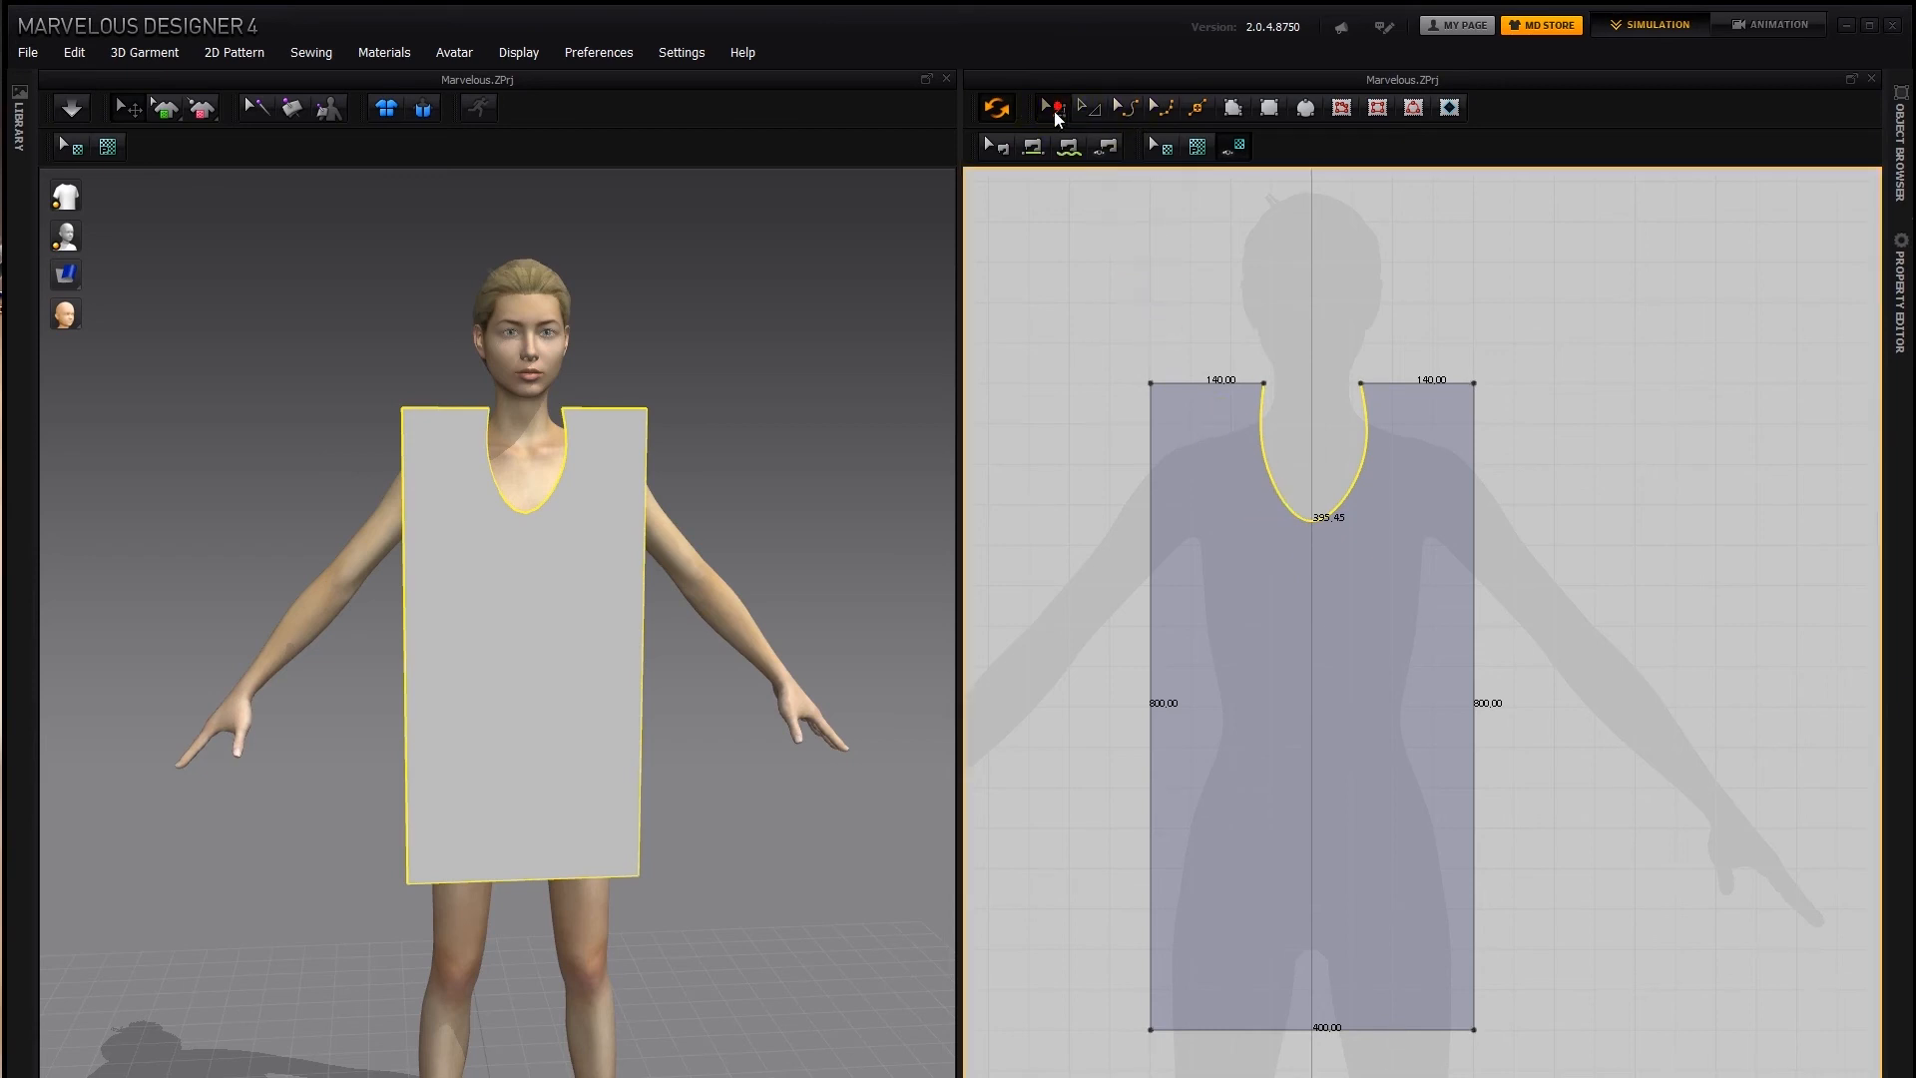
click(1089, 110)
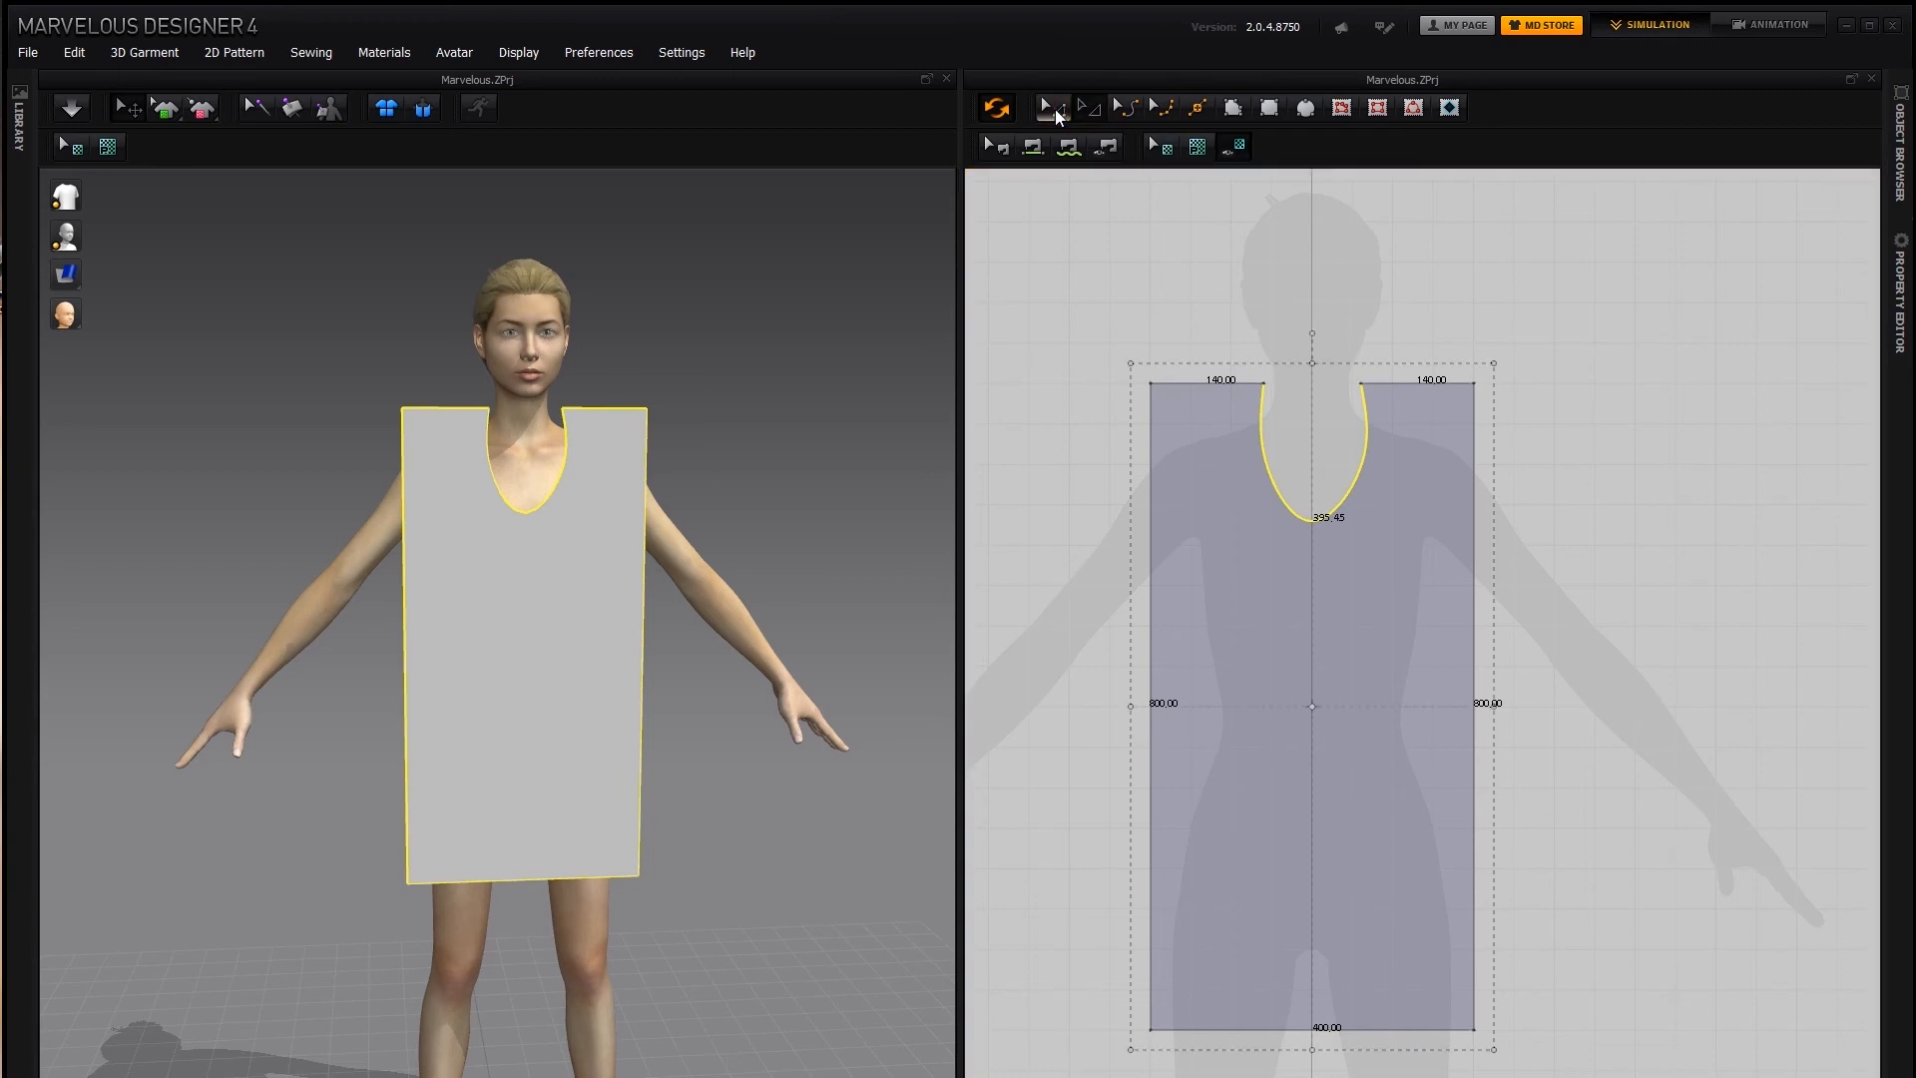
click(1126, 112)
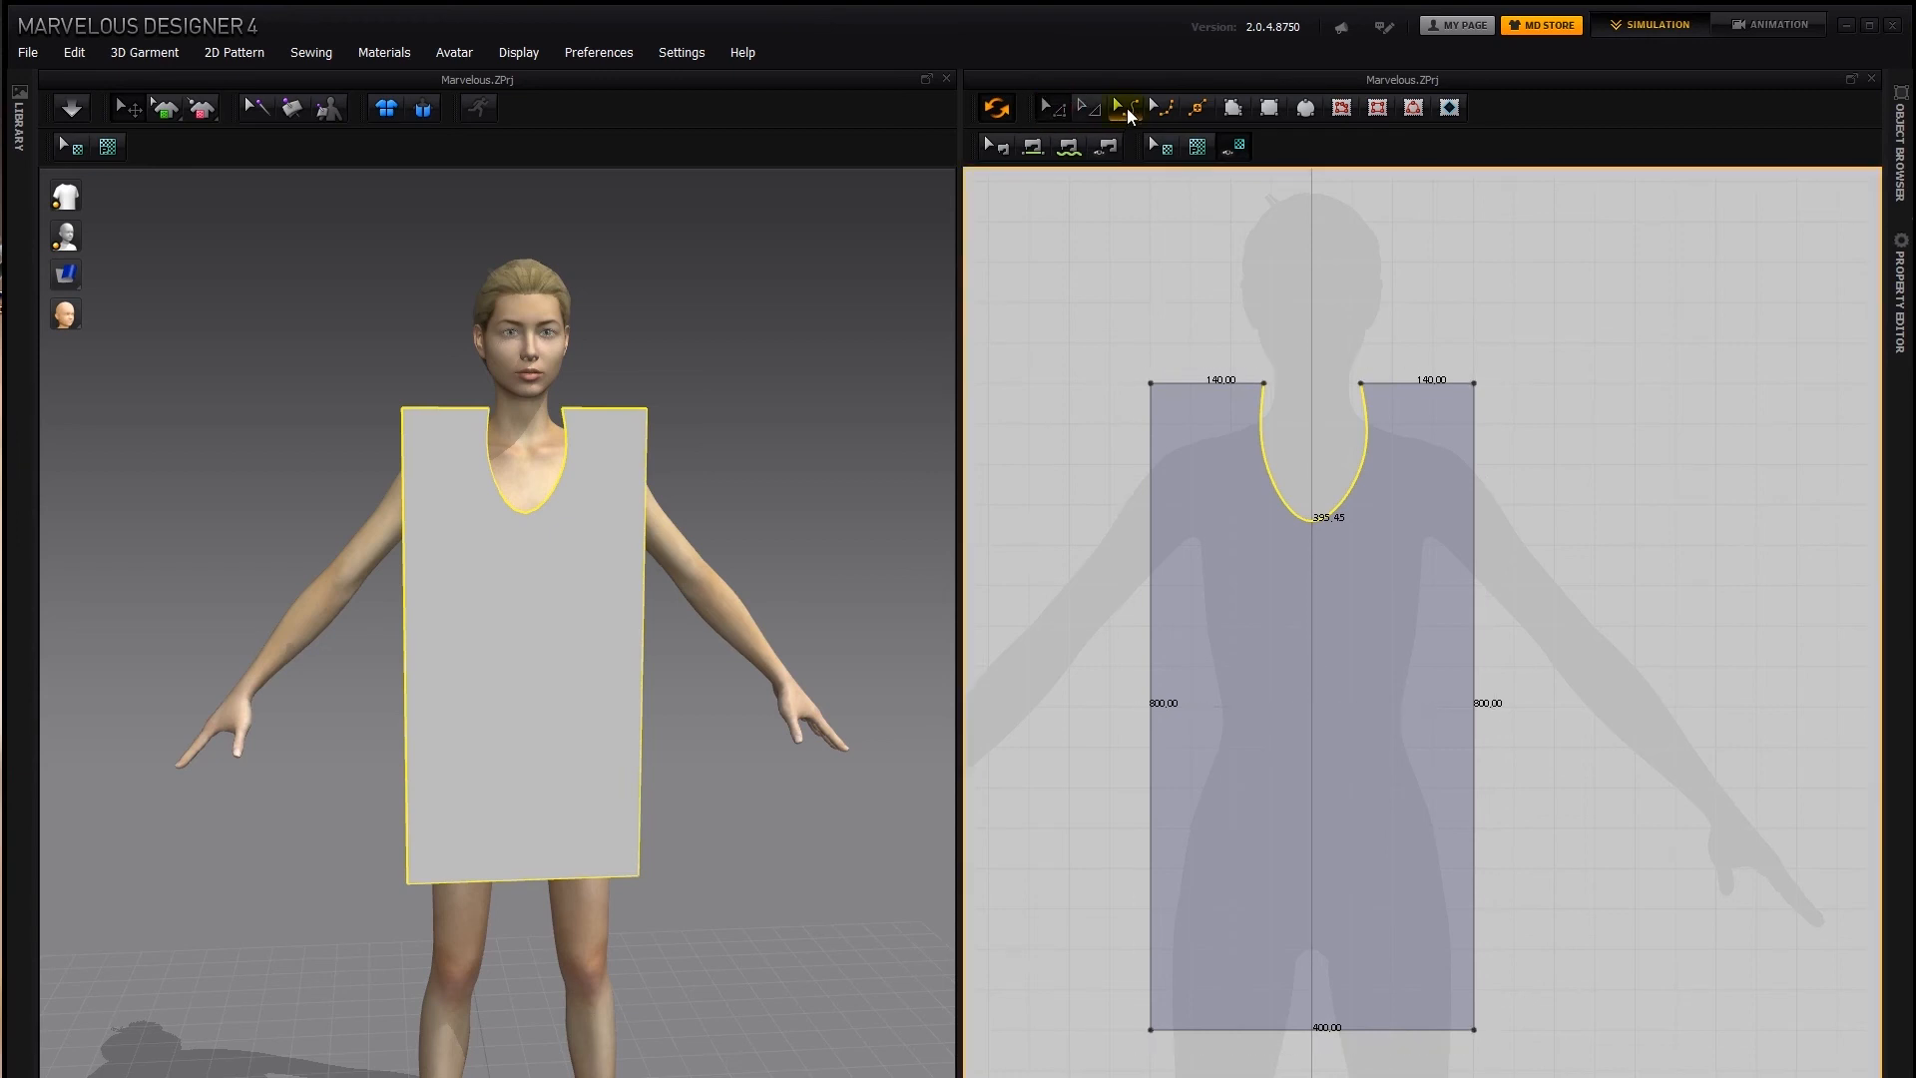
Move both side curve points of the neckline slightly inward with Edit Curve Point to narrow the opening
click(1162, 112)
click(1163, 108)
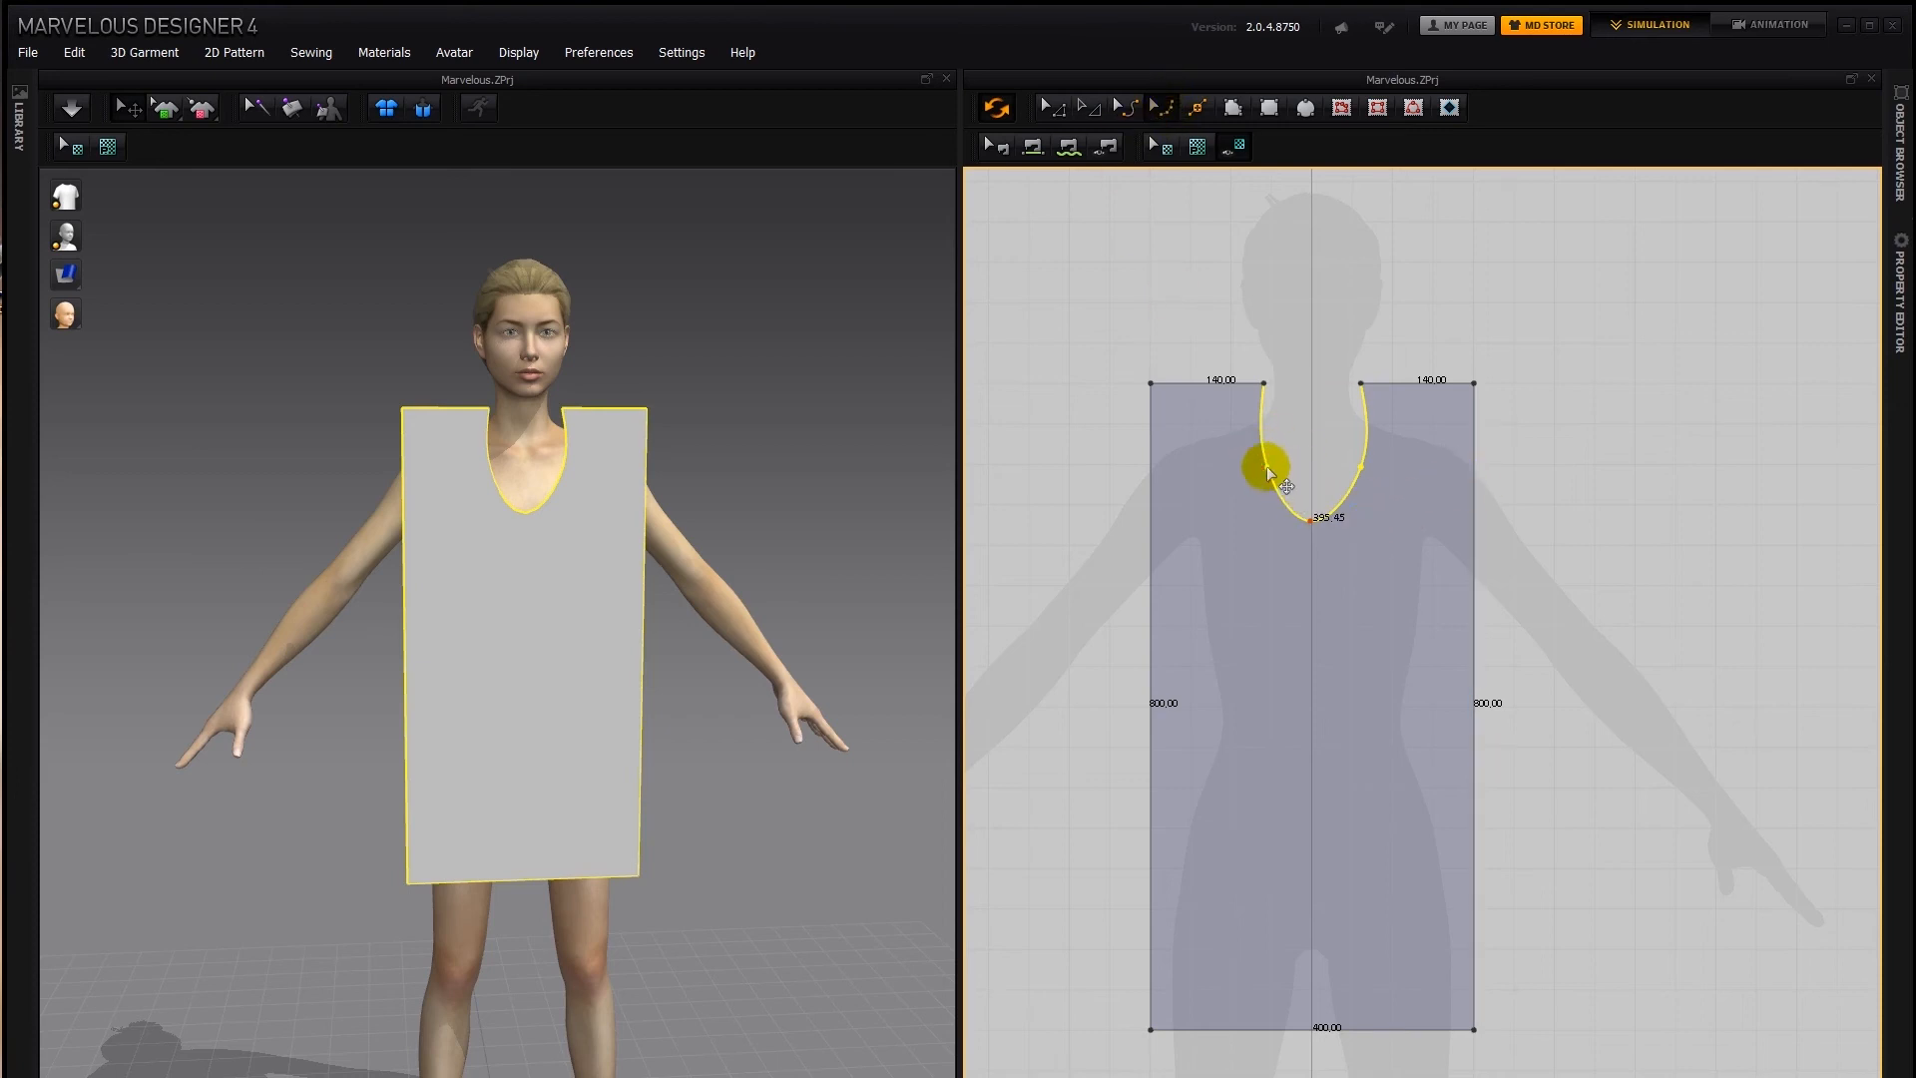
drag(1267, 474, 1352, 468)
click(1370, 479)
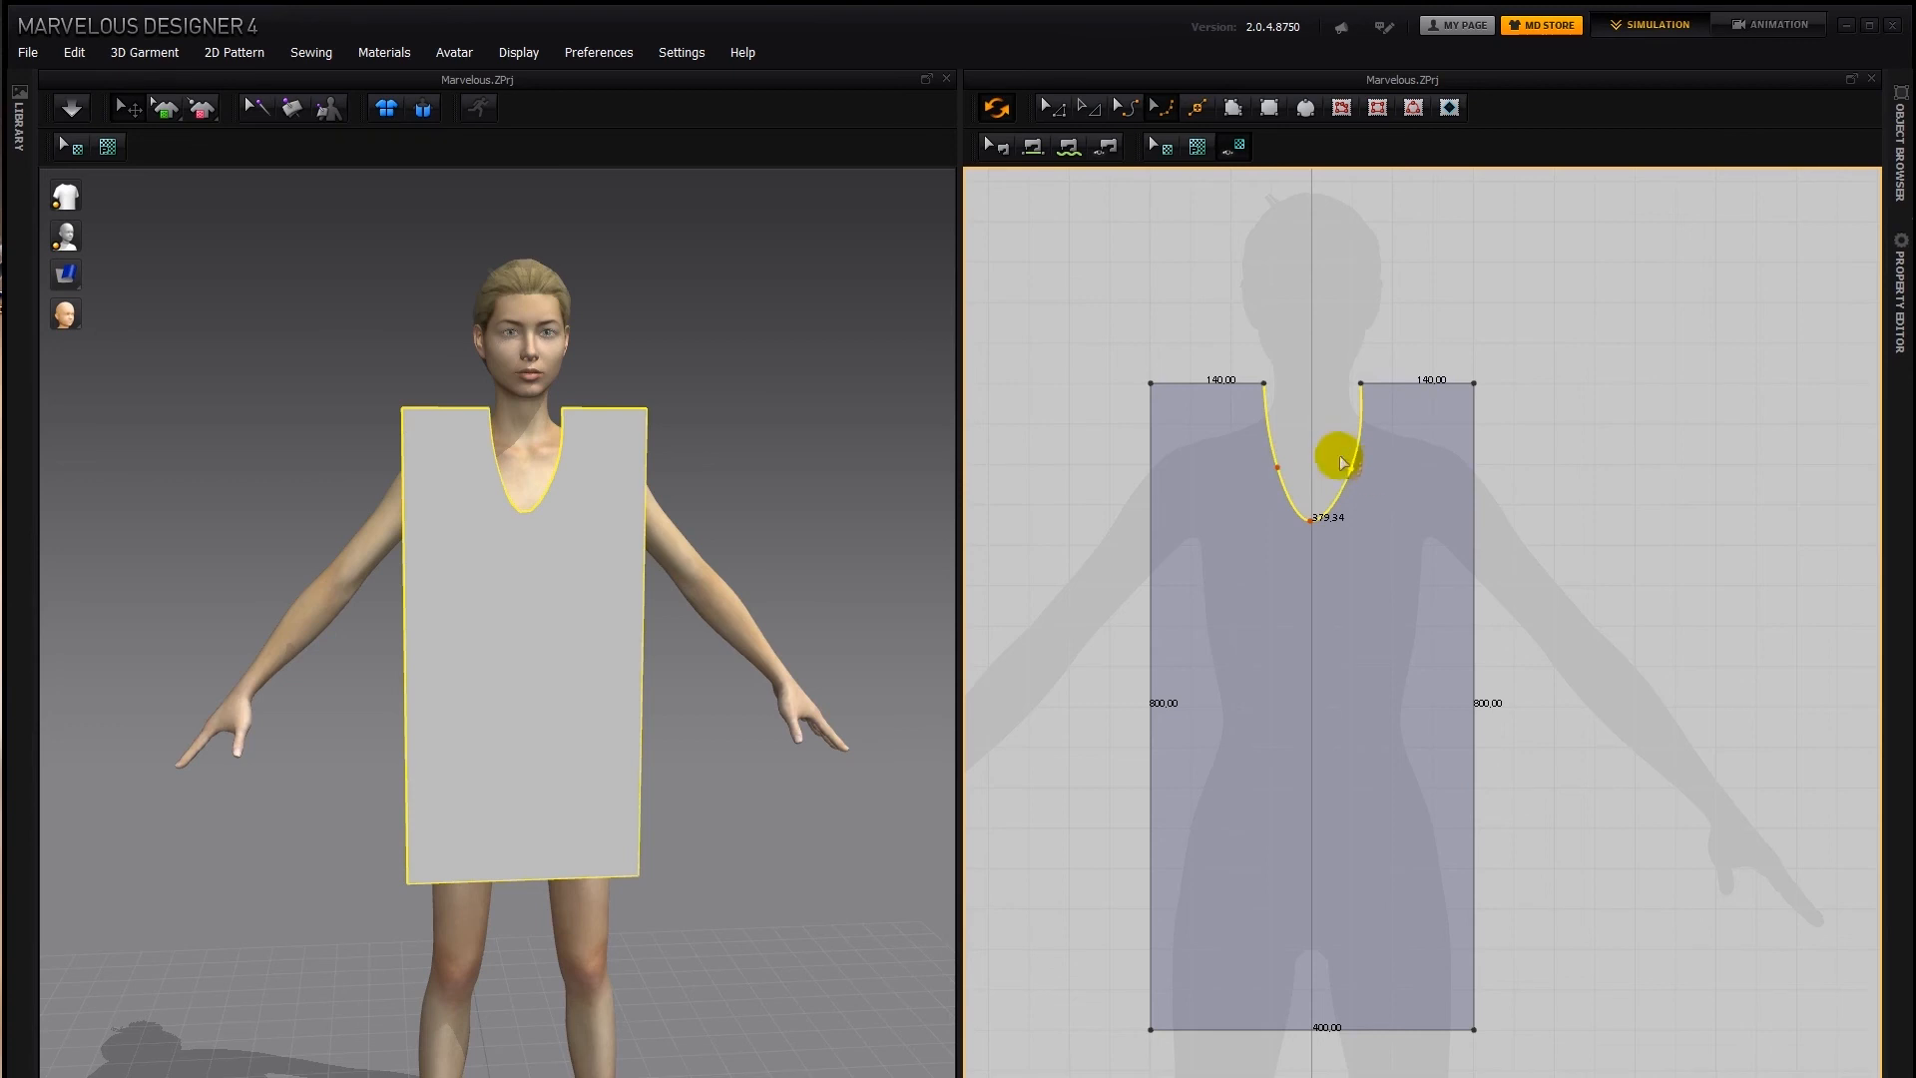
Activate the grid in the 2D pattern window's properties and set a new grid distance
right_click(1514, 479)
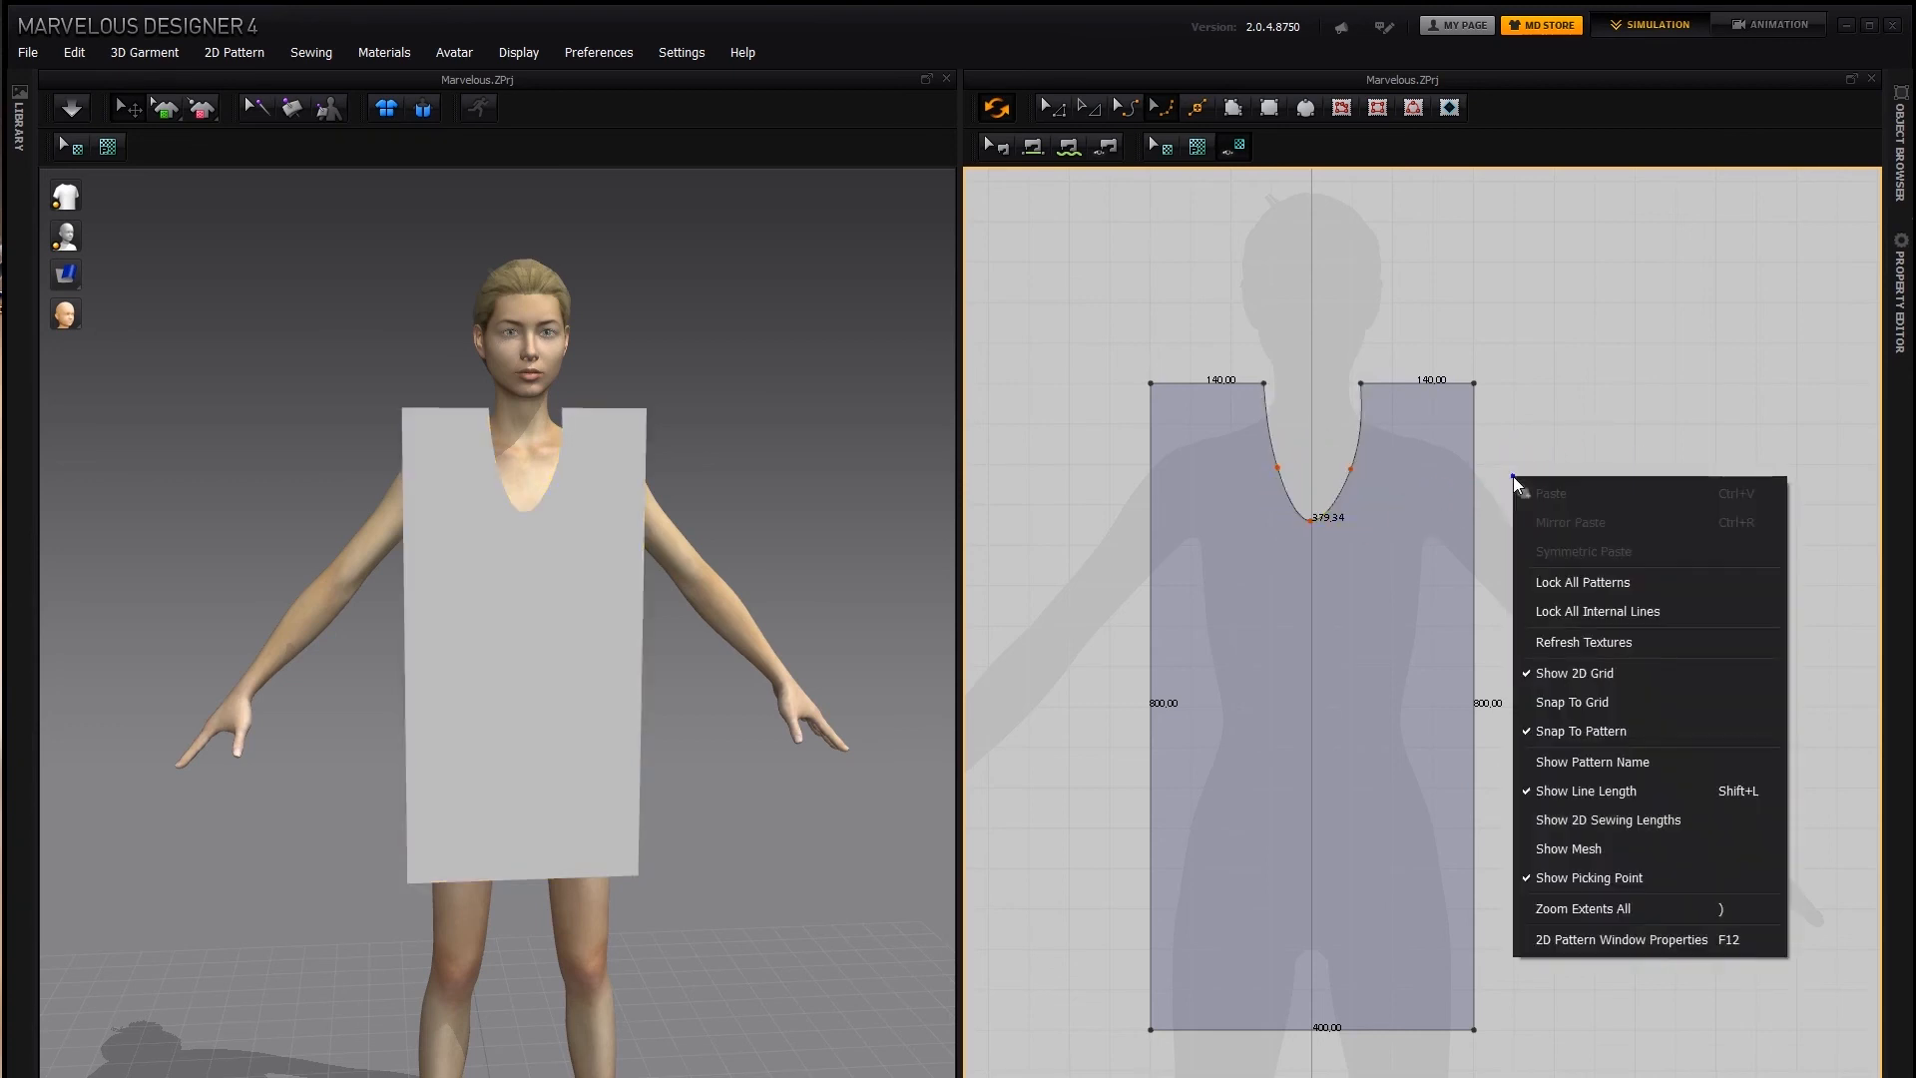
click(1588, 939)
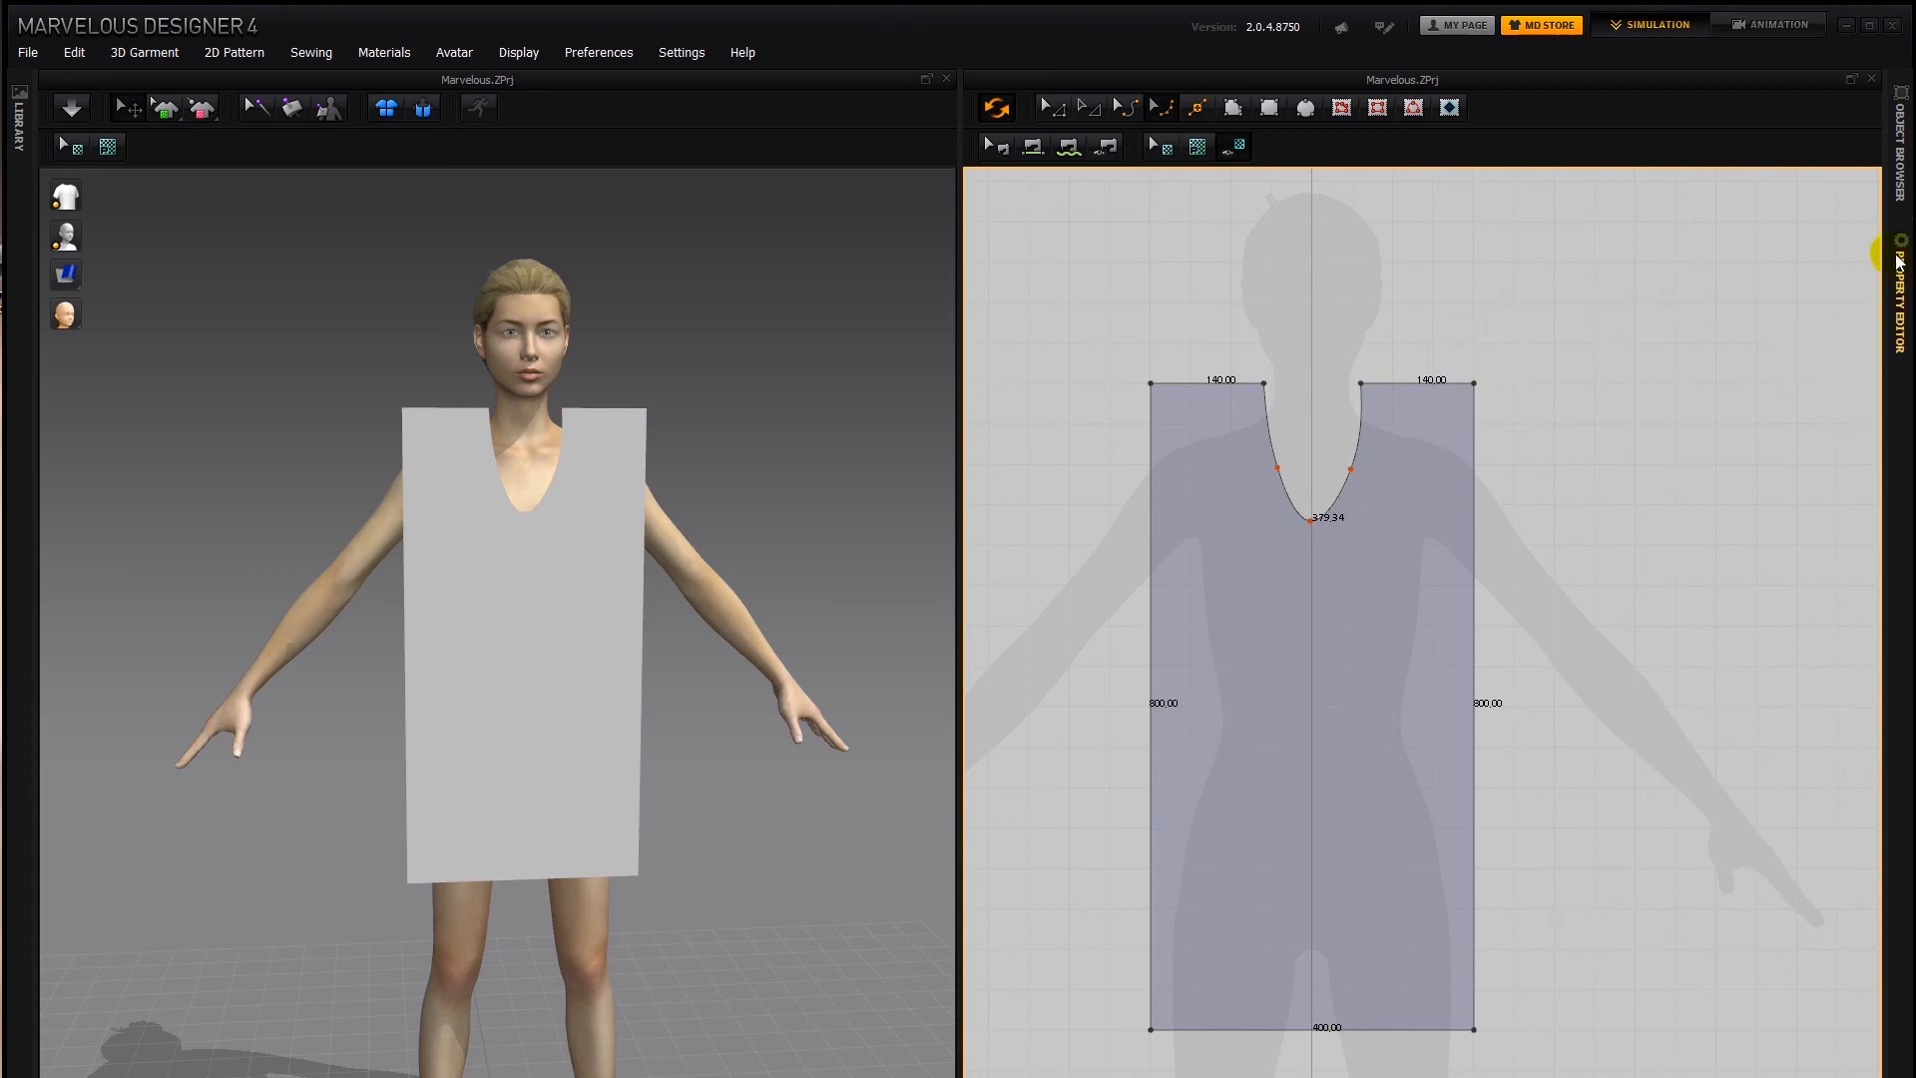
click(1901, 289)
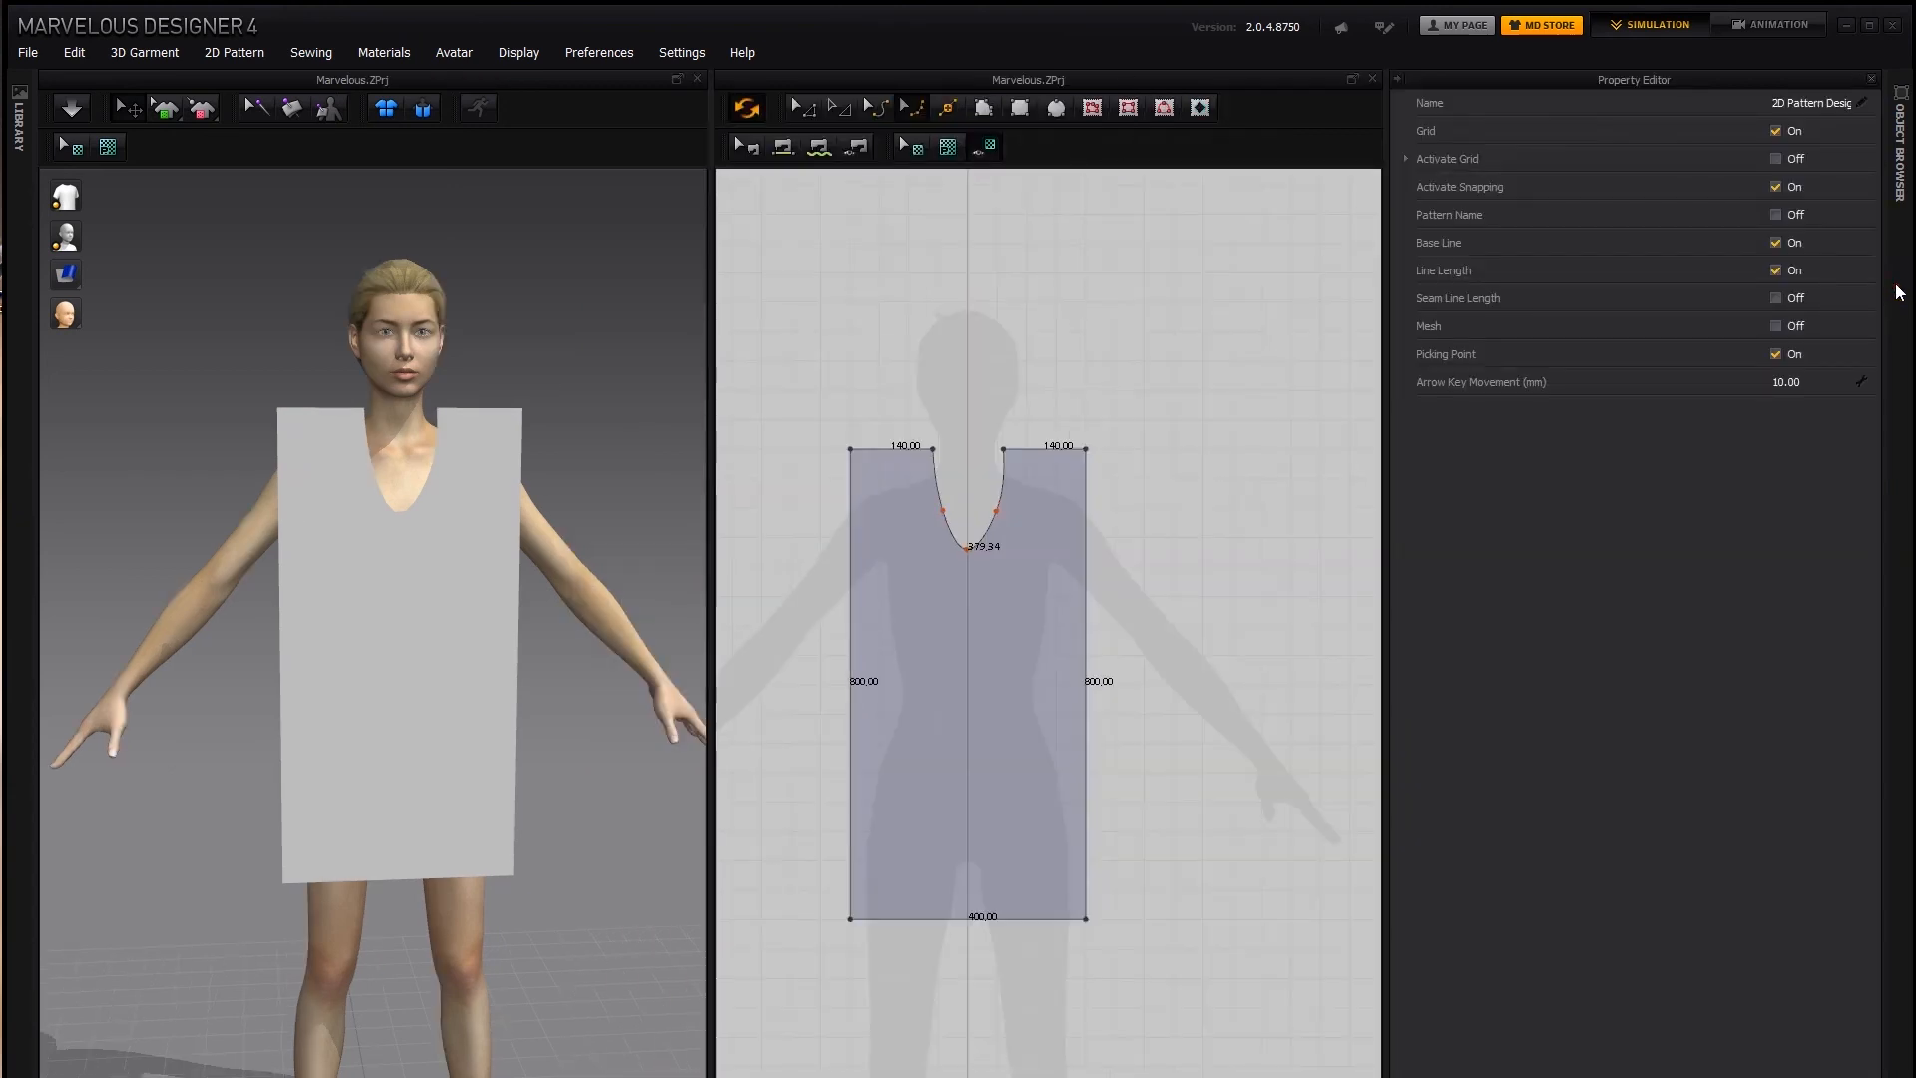
click(1775, 159)
double_click(1787, 186)
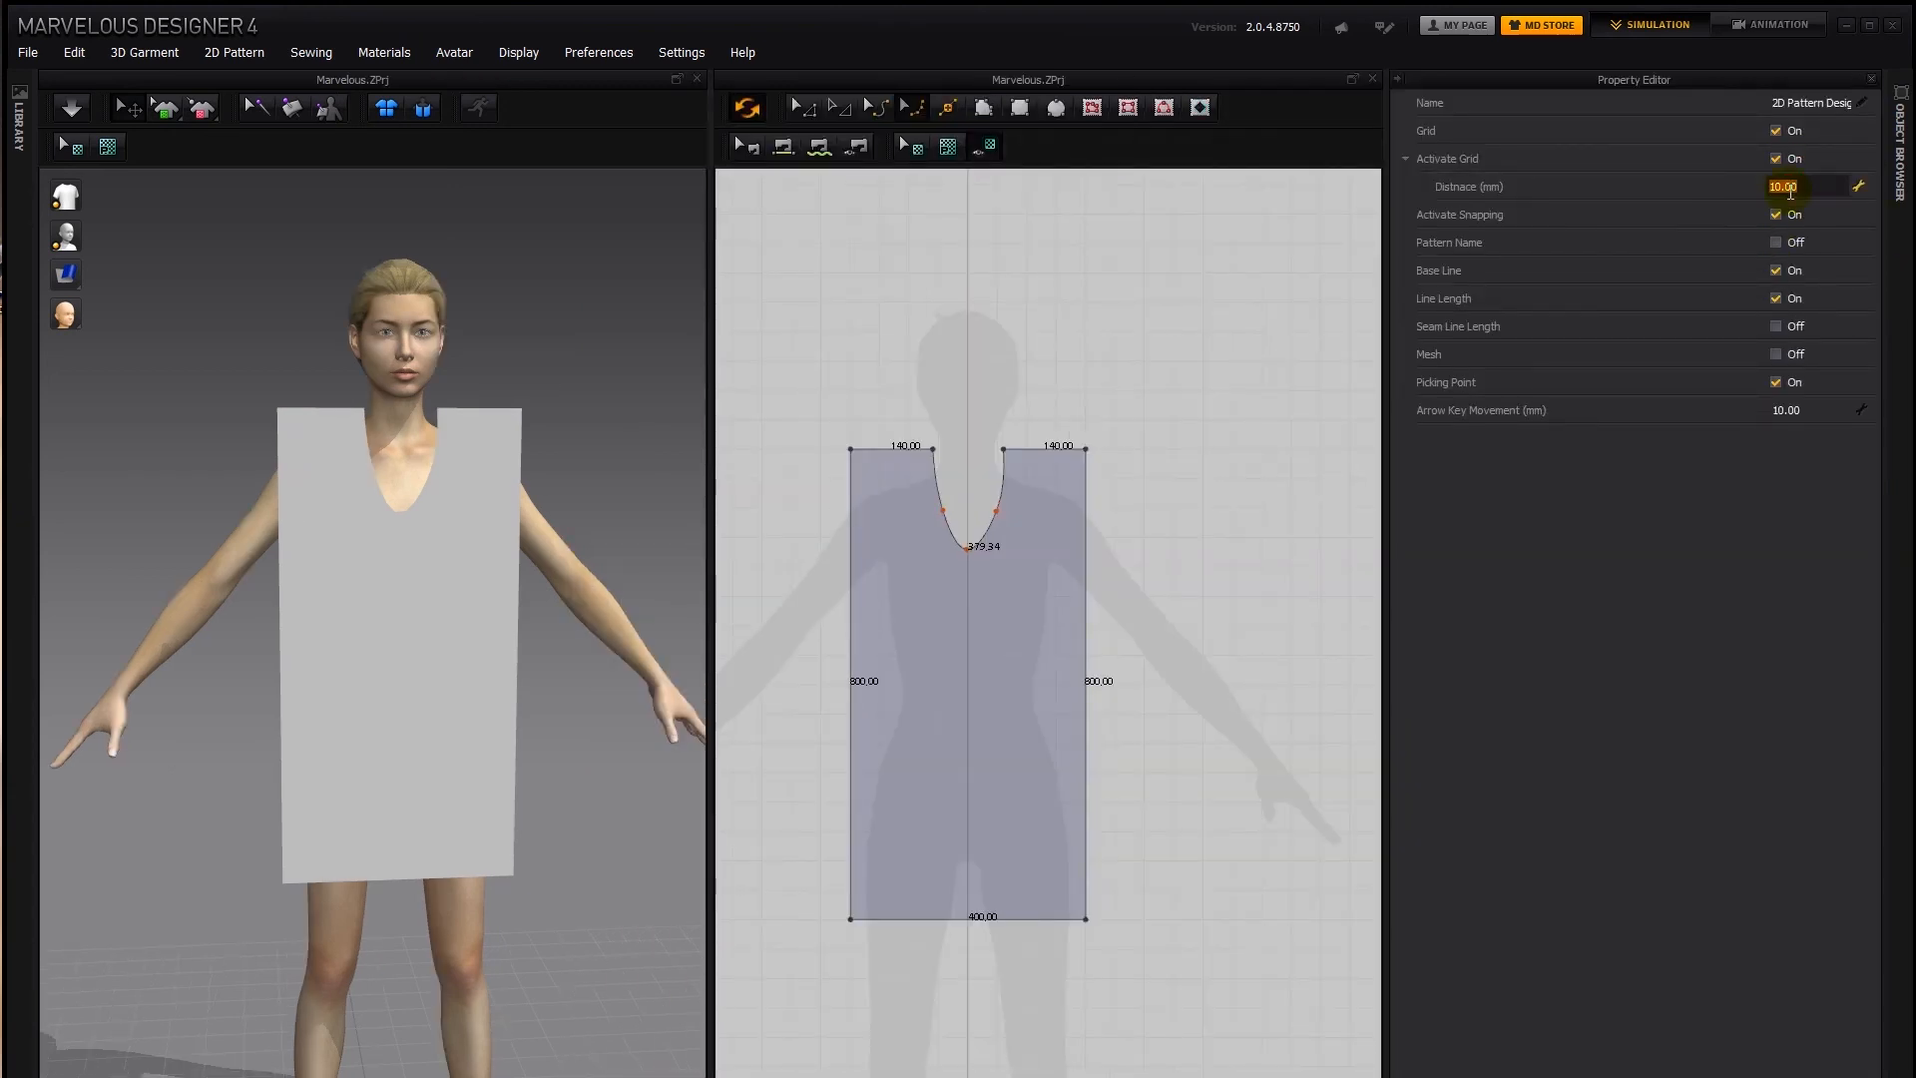
text(5)
click(1399, 79)
Align the neckline's two side curve points and its lowest point to the grid, symmetrically about the centerline
scroll(1364, 509, up, 5)
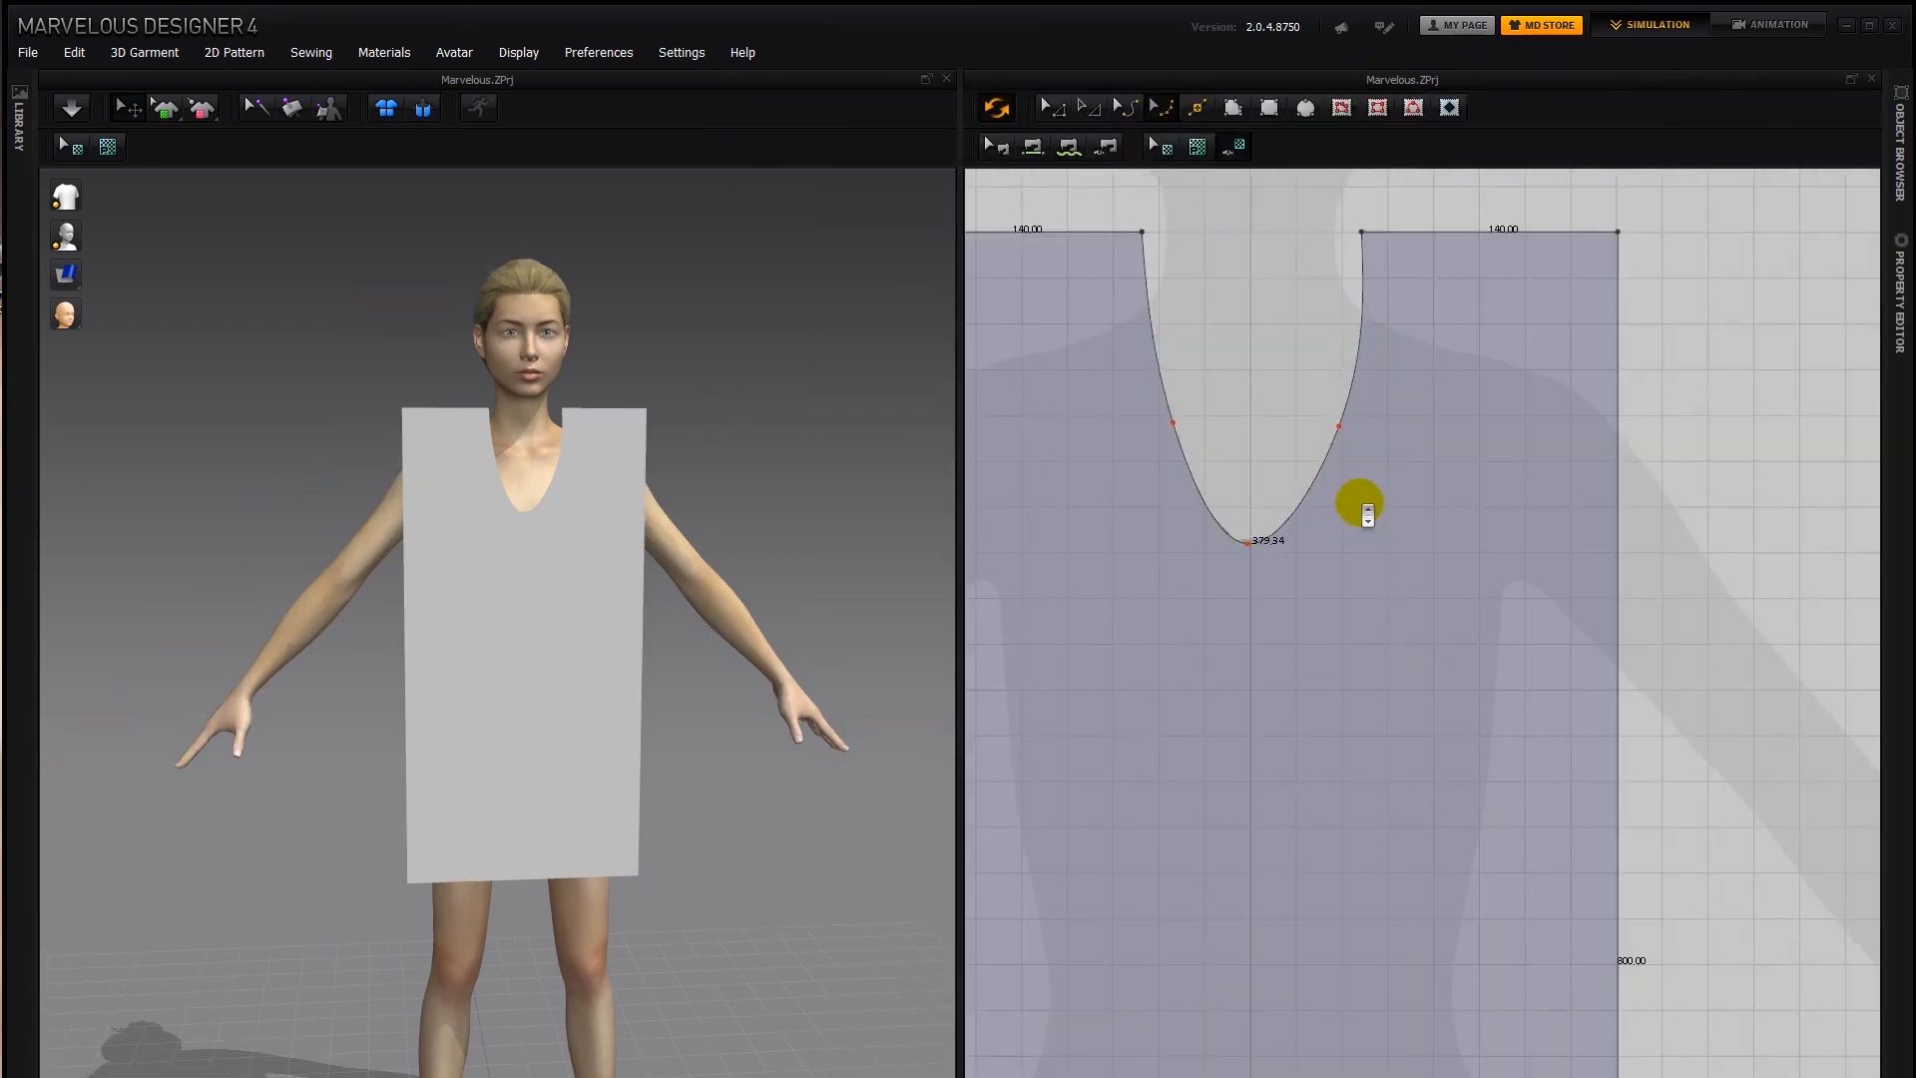
middle_drag(1357, 505, 1505, 649)
scroll(1507, 681, up, 2)
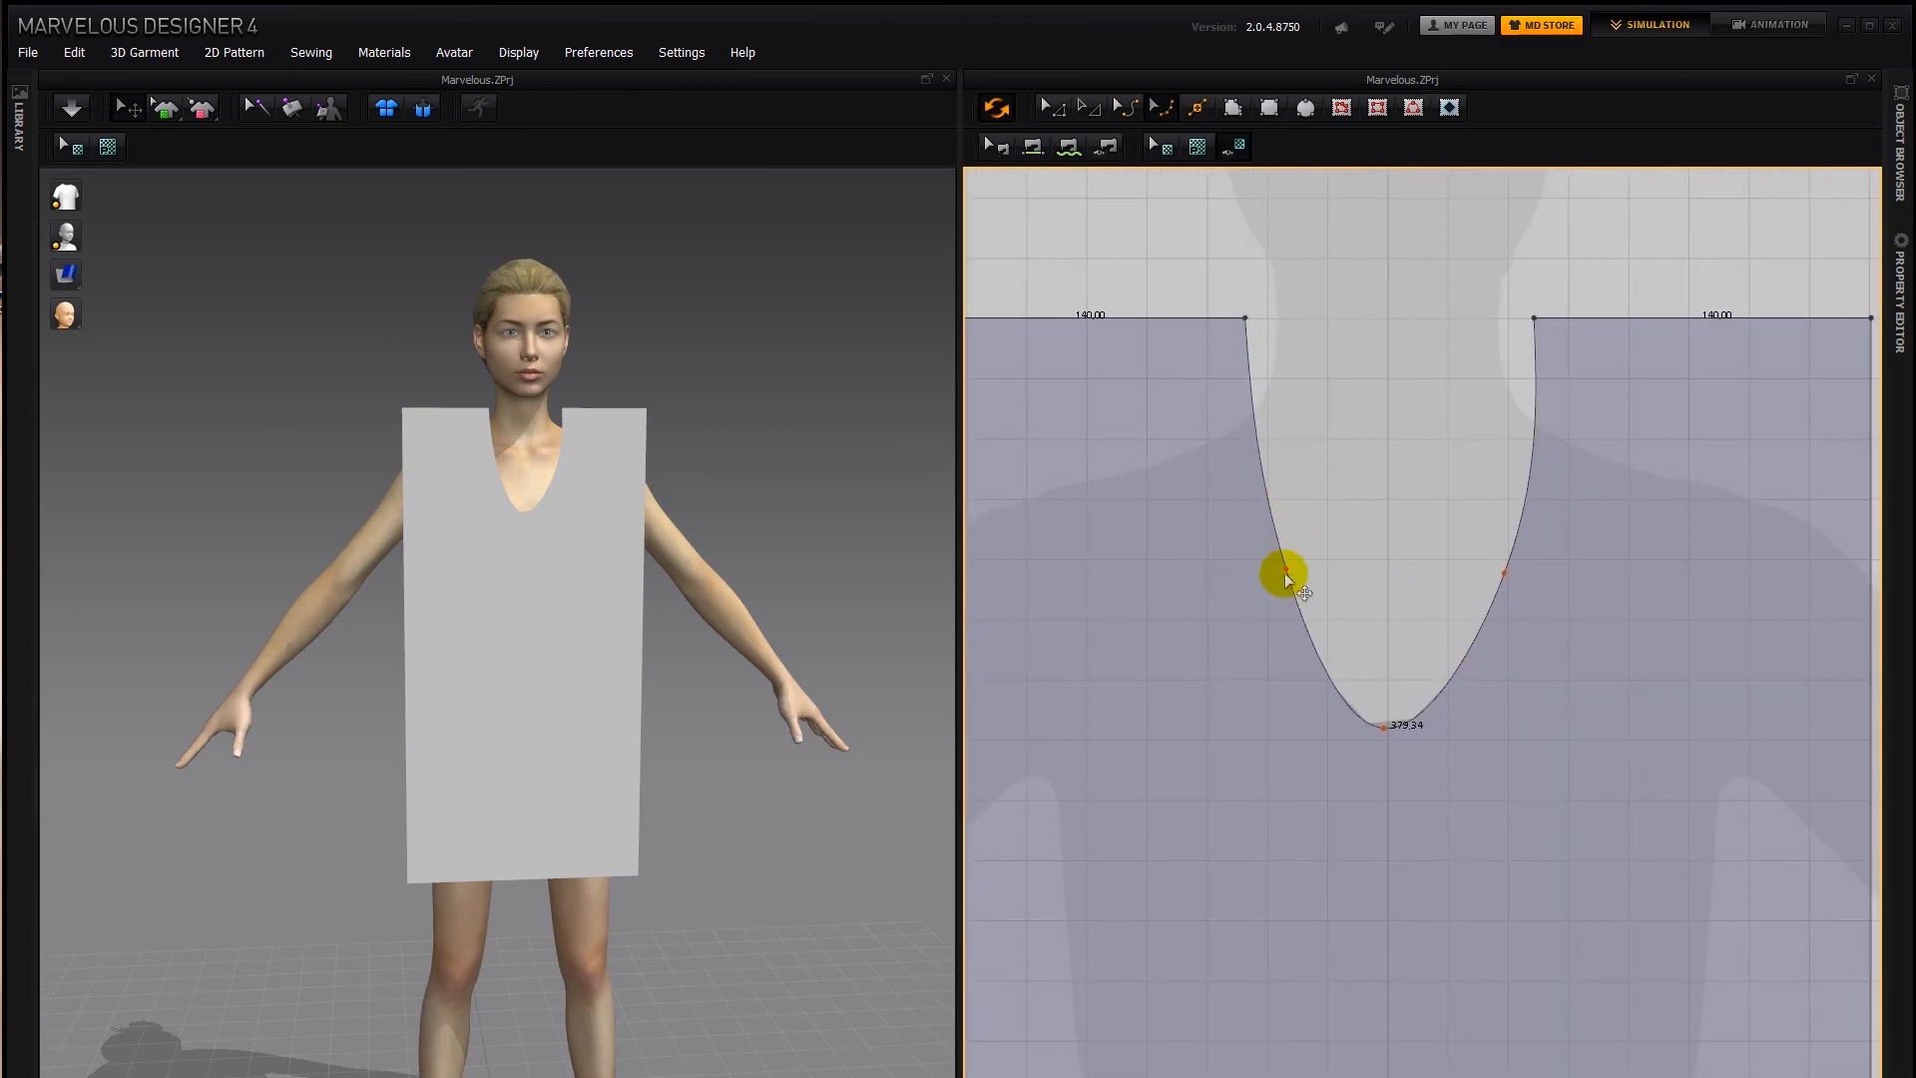
drag(1287, 567, 1268, 563)
drag(1503, 573, 1507, 561)
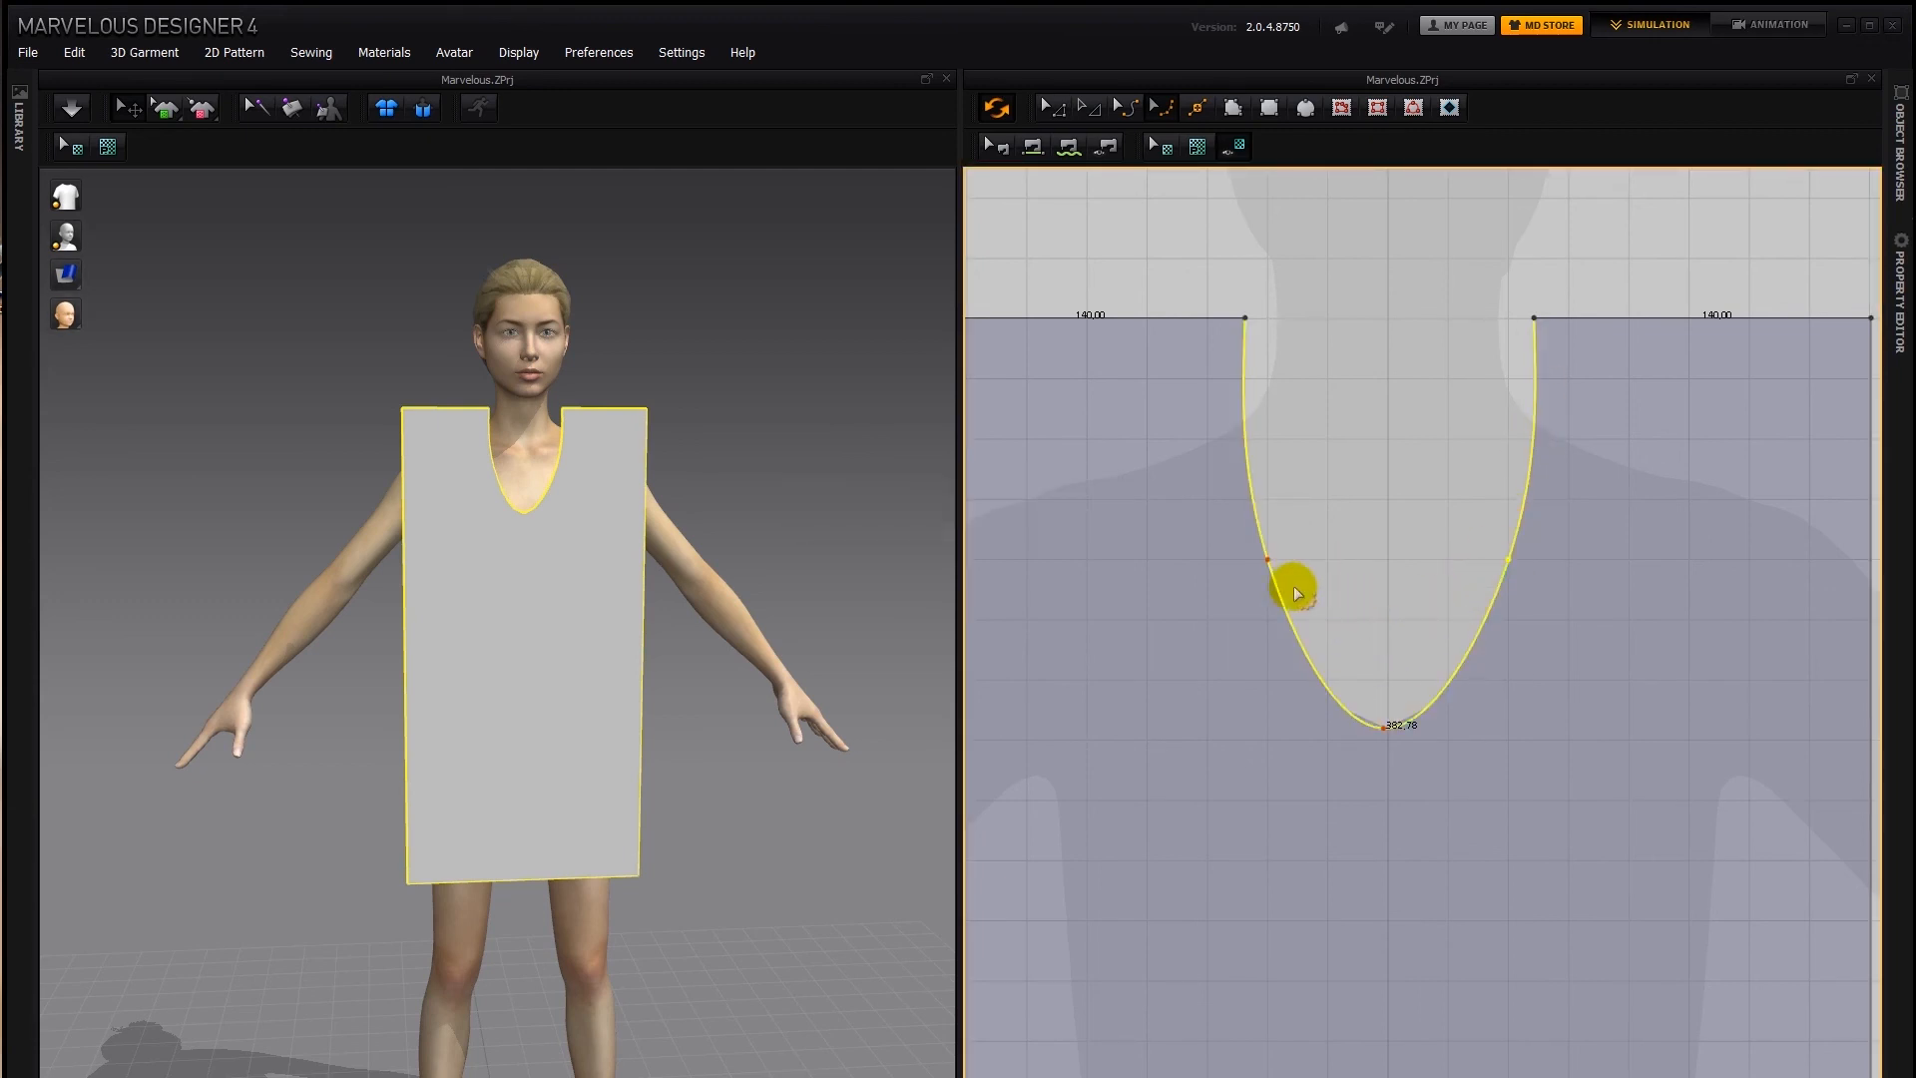
click(1382, 729)
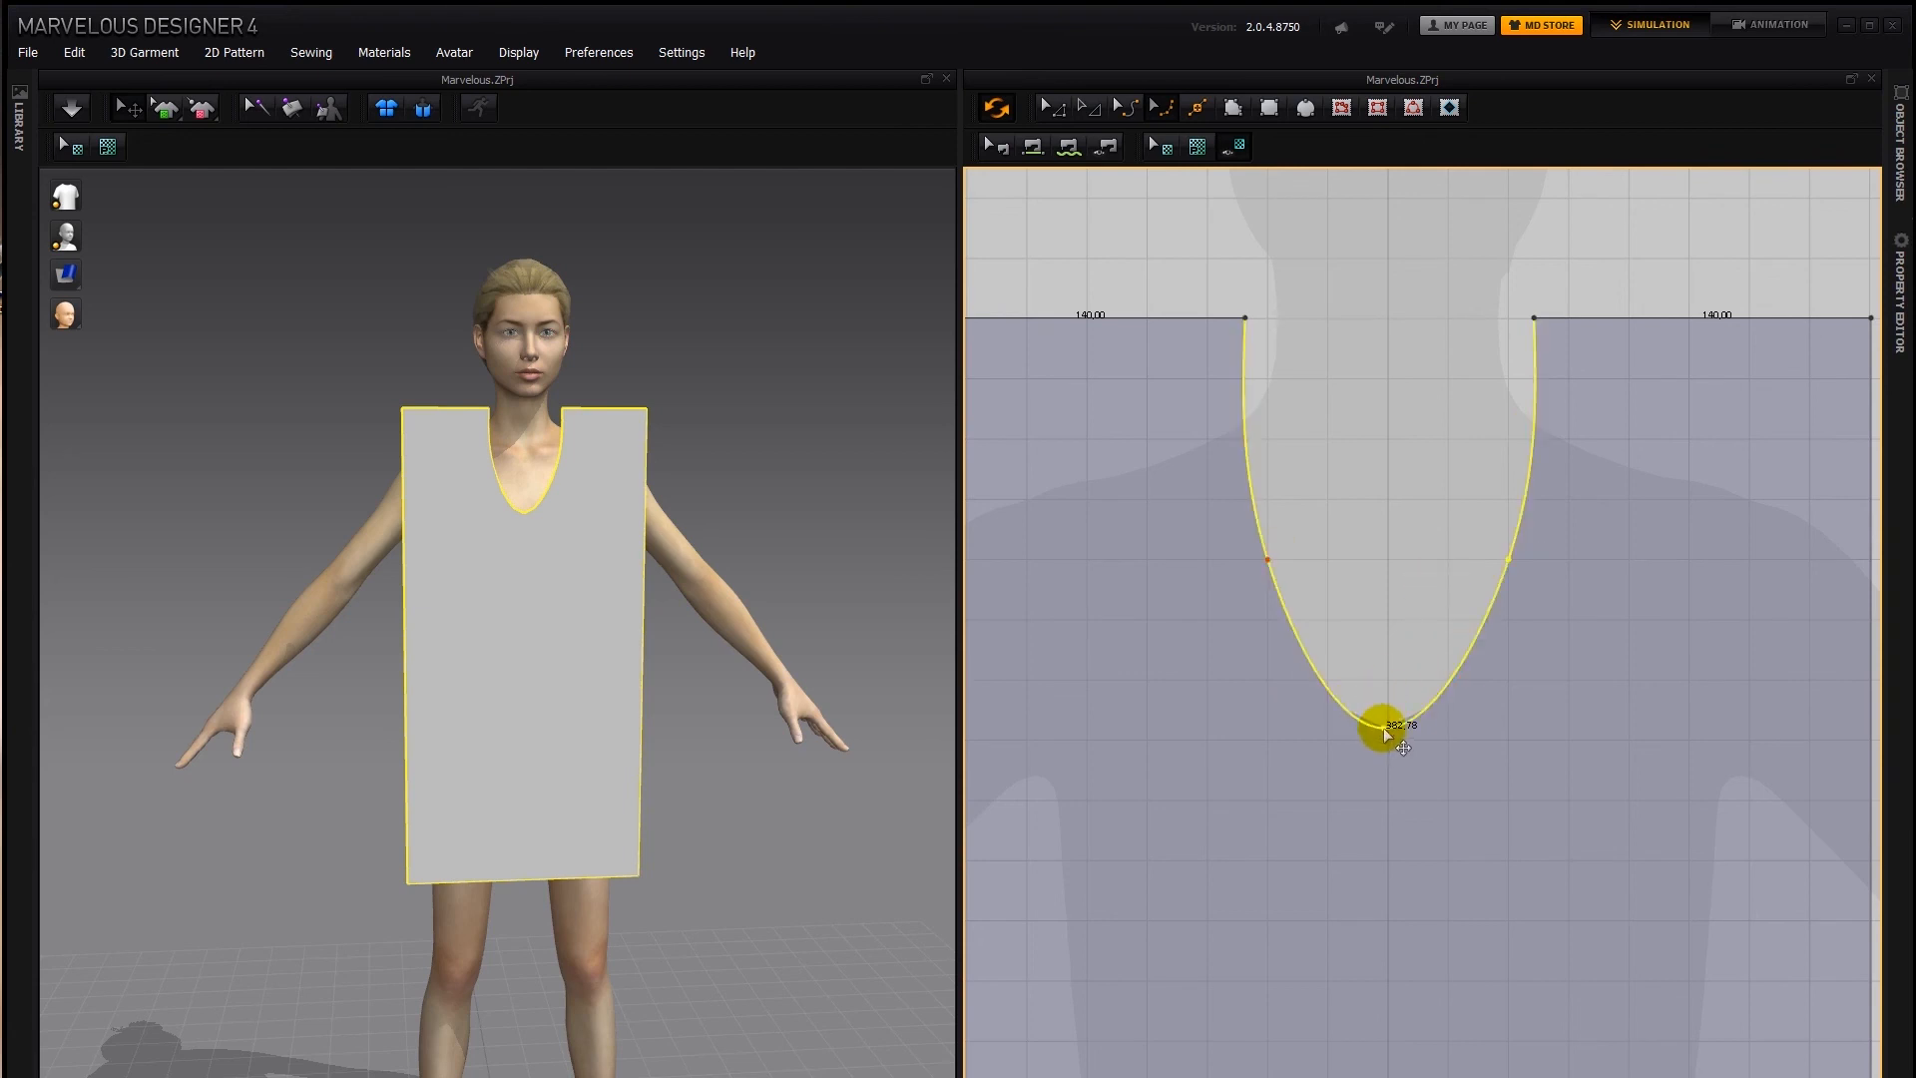
drag(1384, 729, 1390, 736)
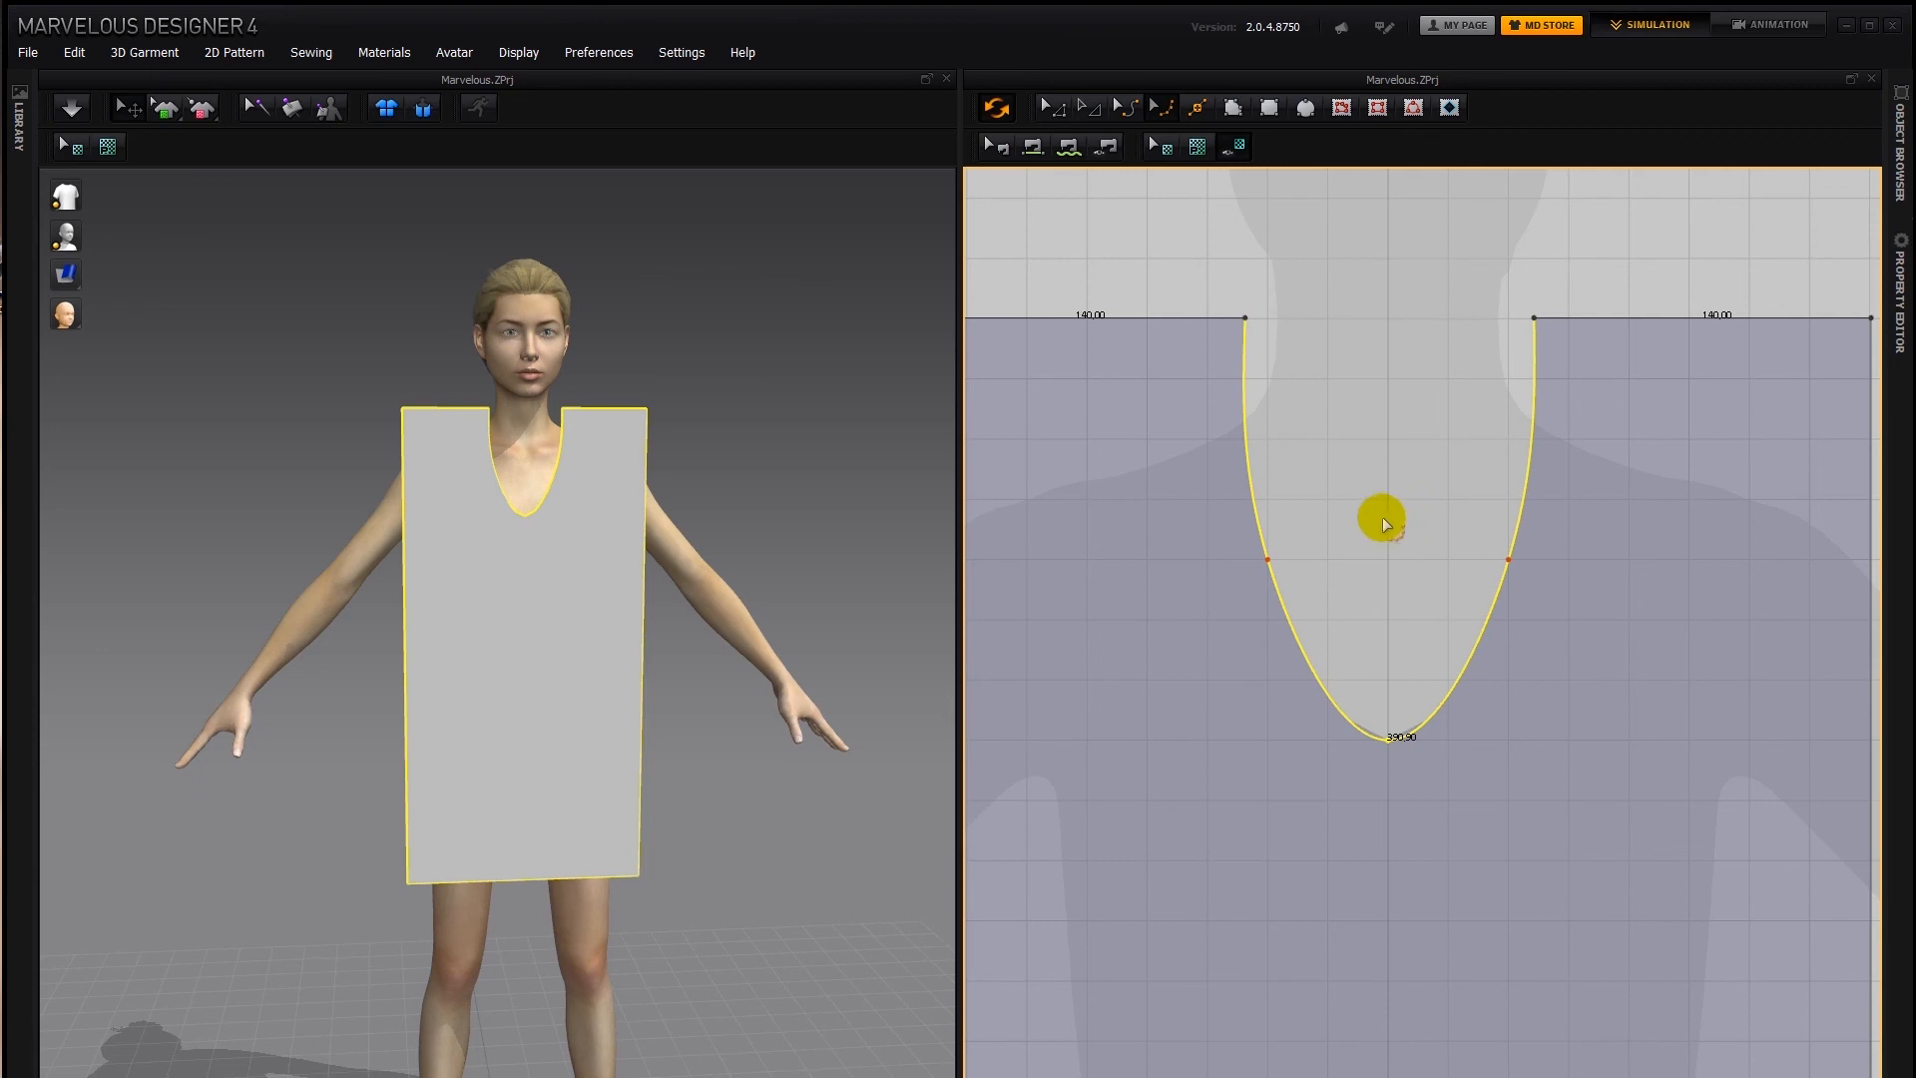
Try pulling the left shoulder segment upward with a curve point, and undo the change
scroll(1413, 512, down, 4)
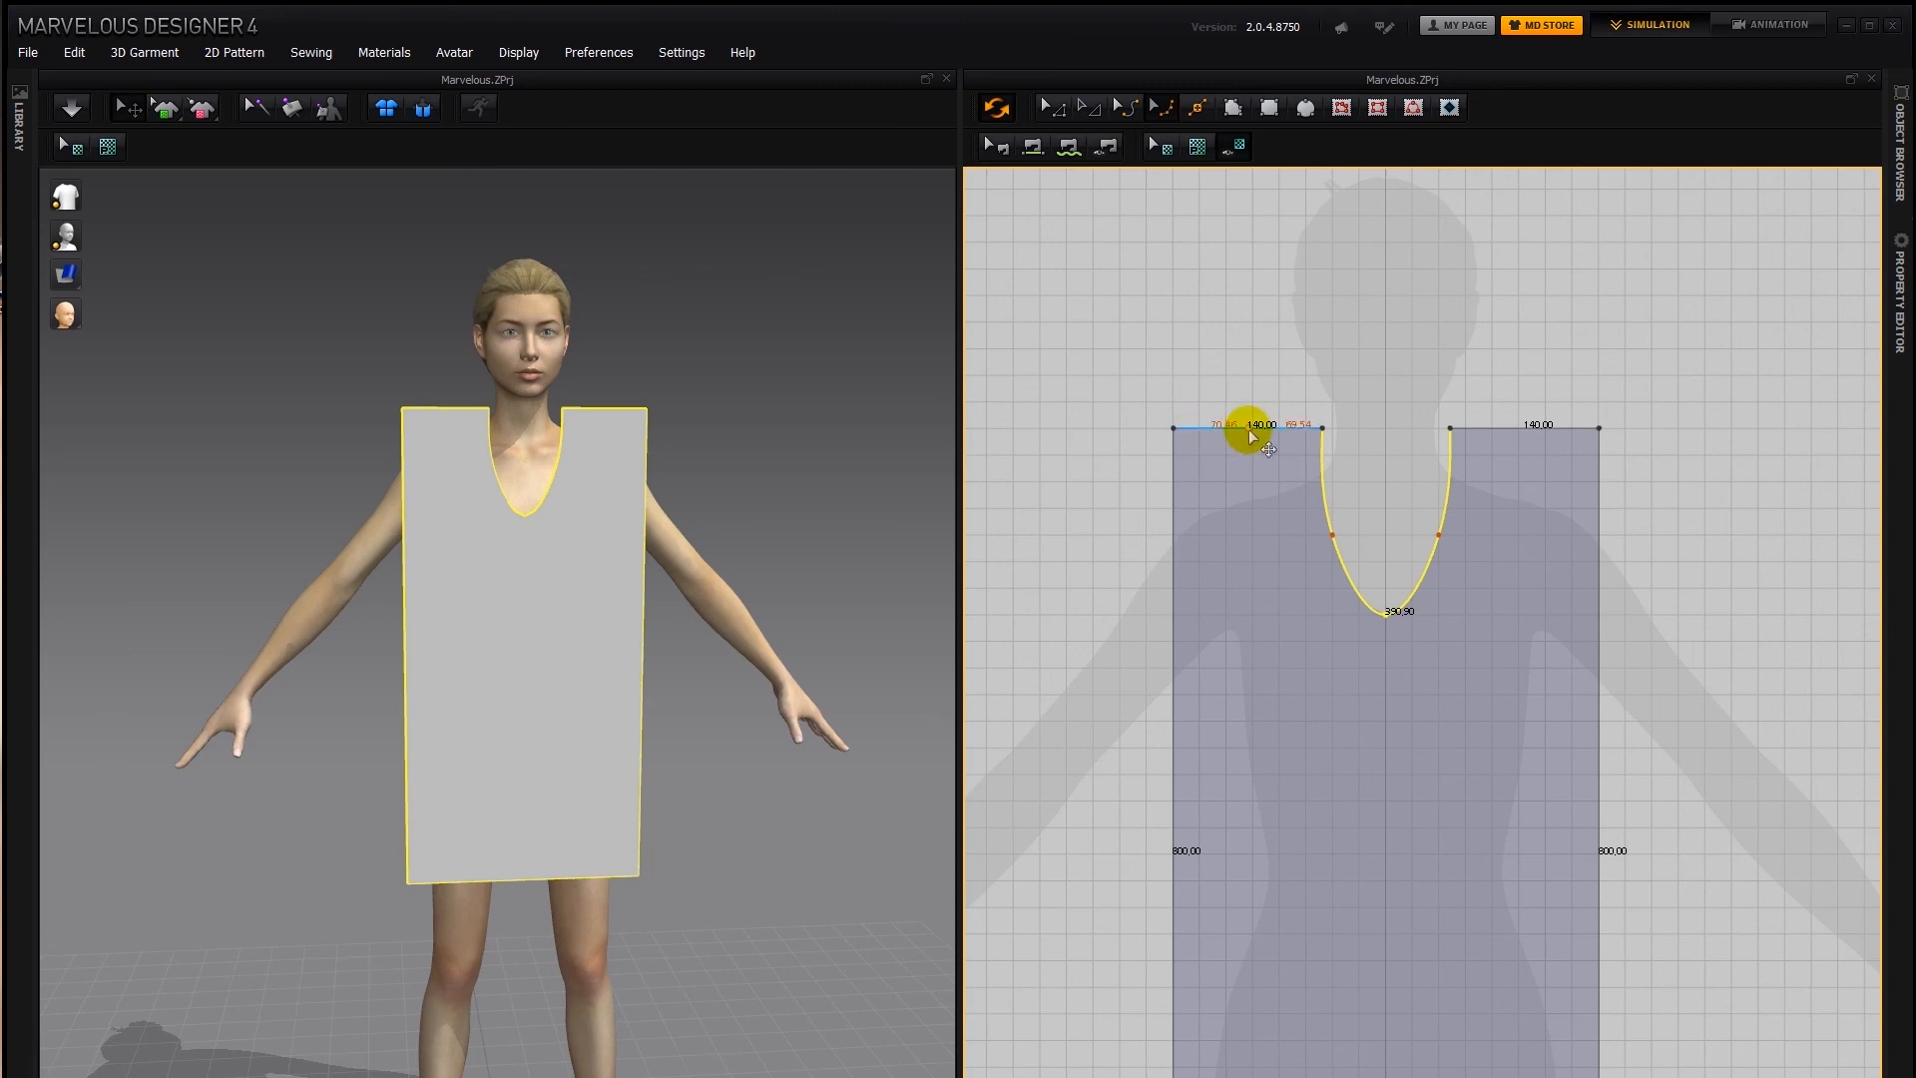
drag(1242, 425, 1253, 380)
key(ctrl+z)
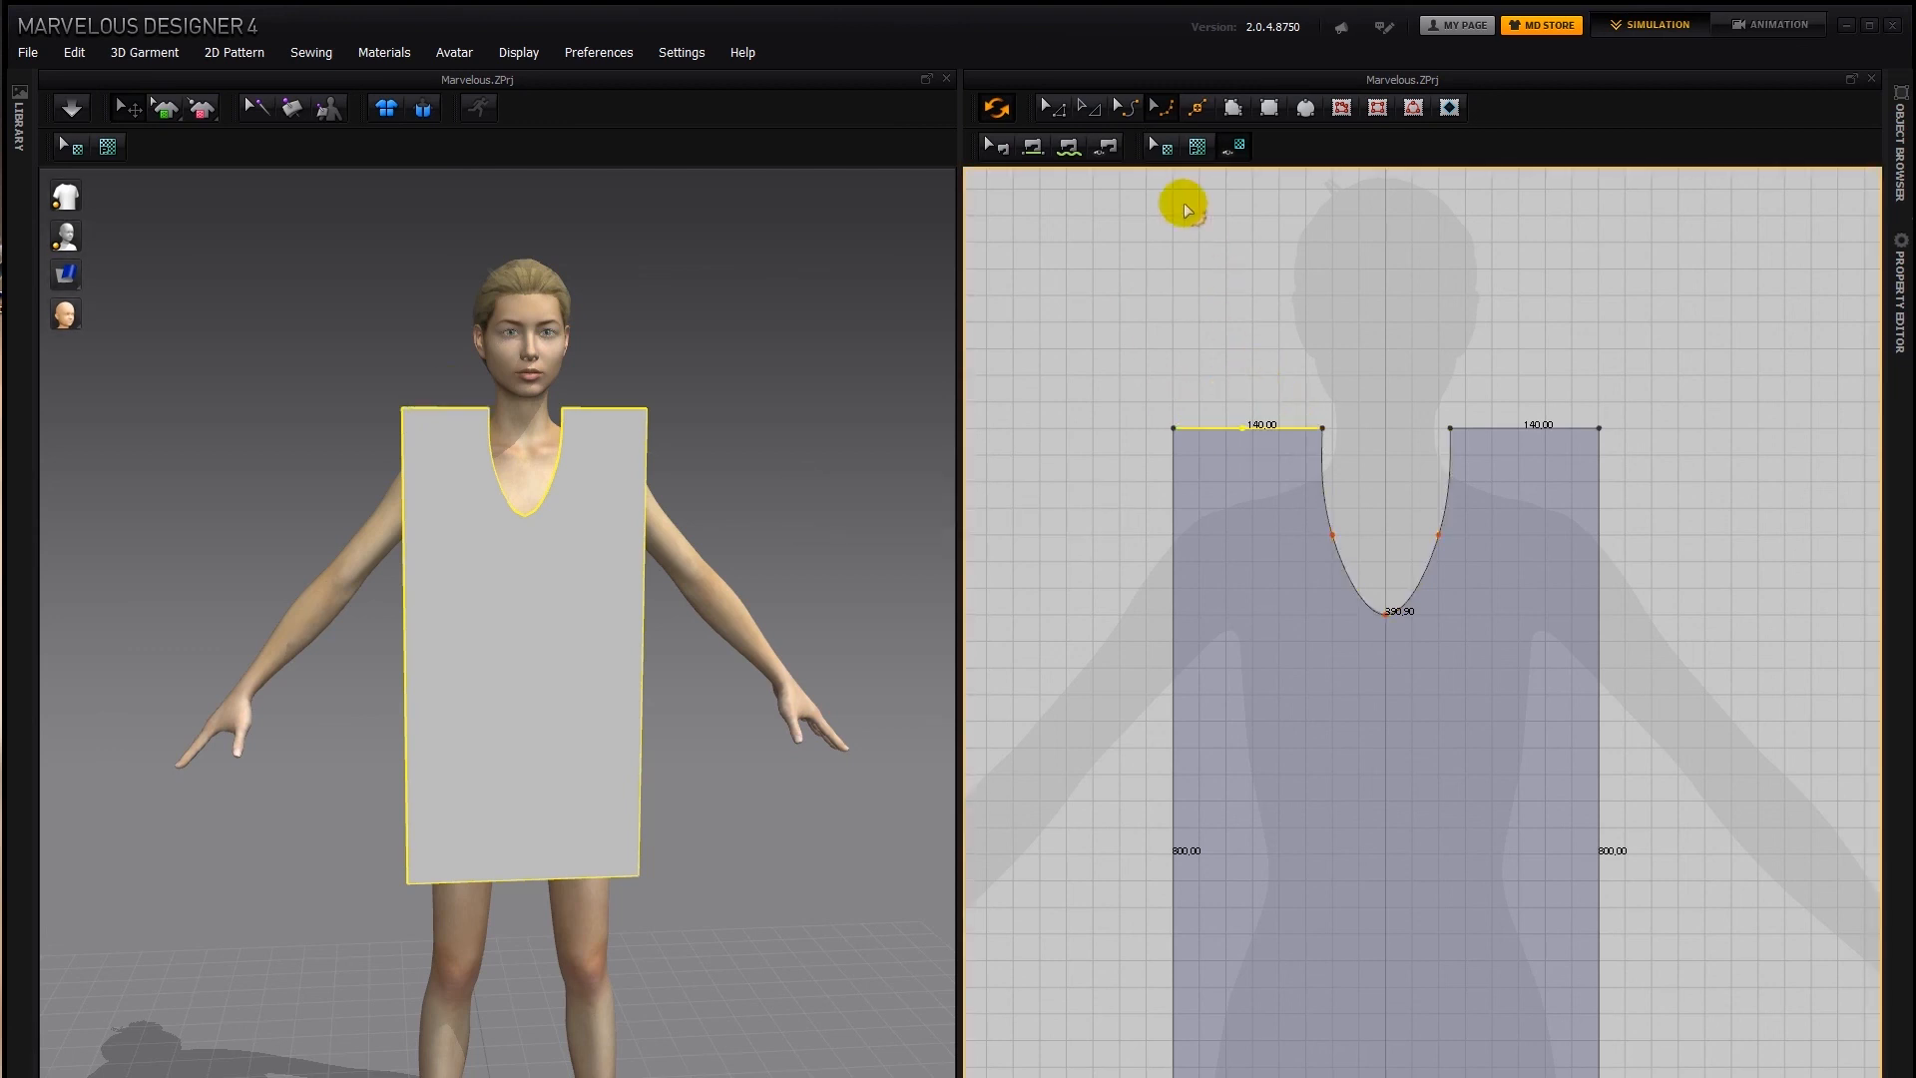
key(ctrl+z)
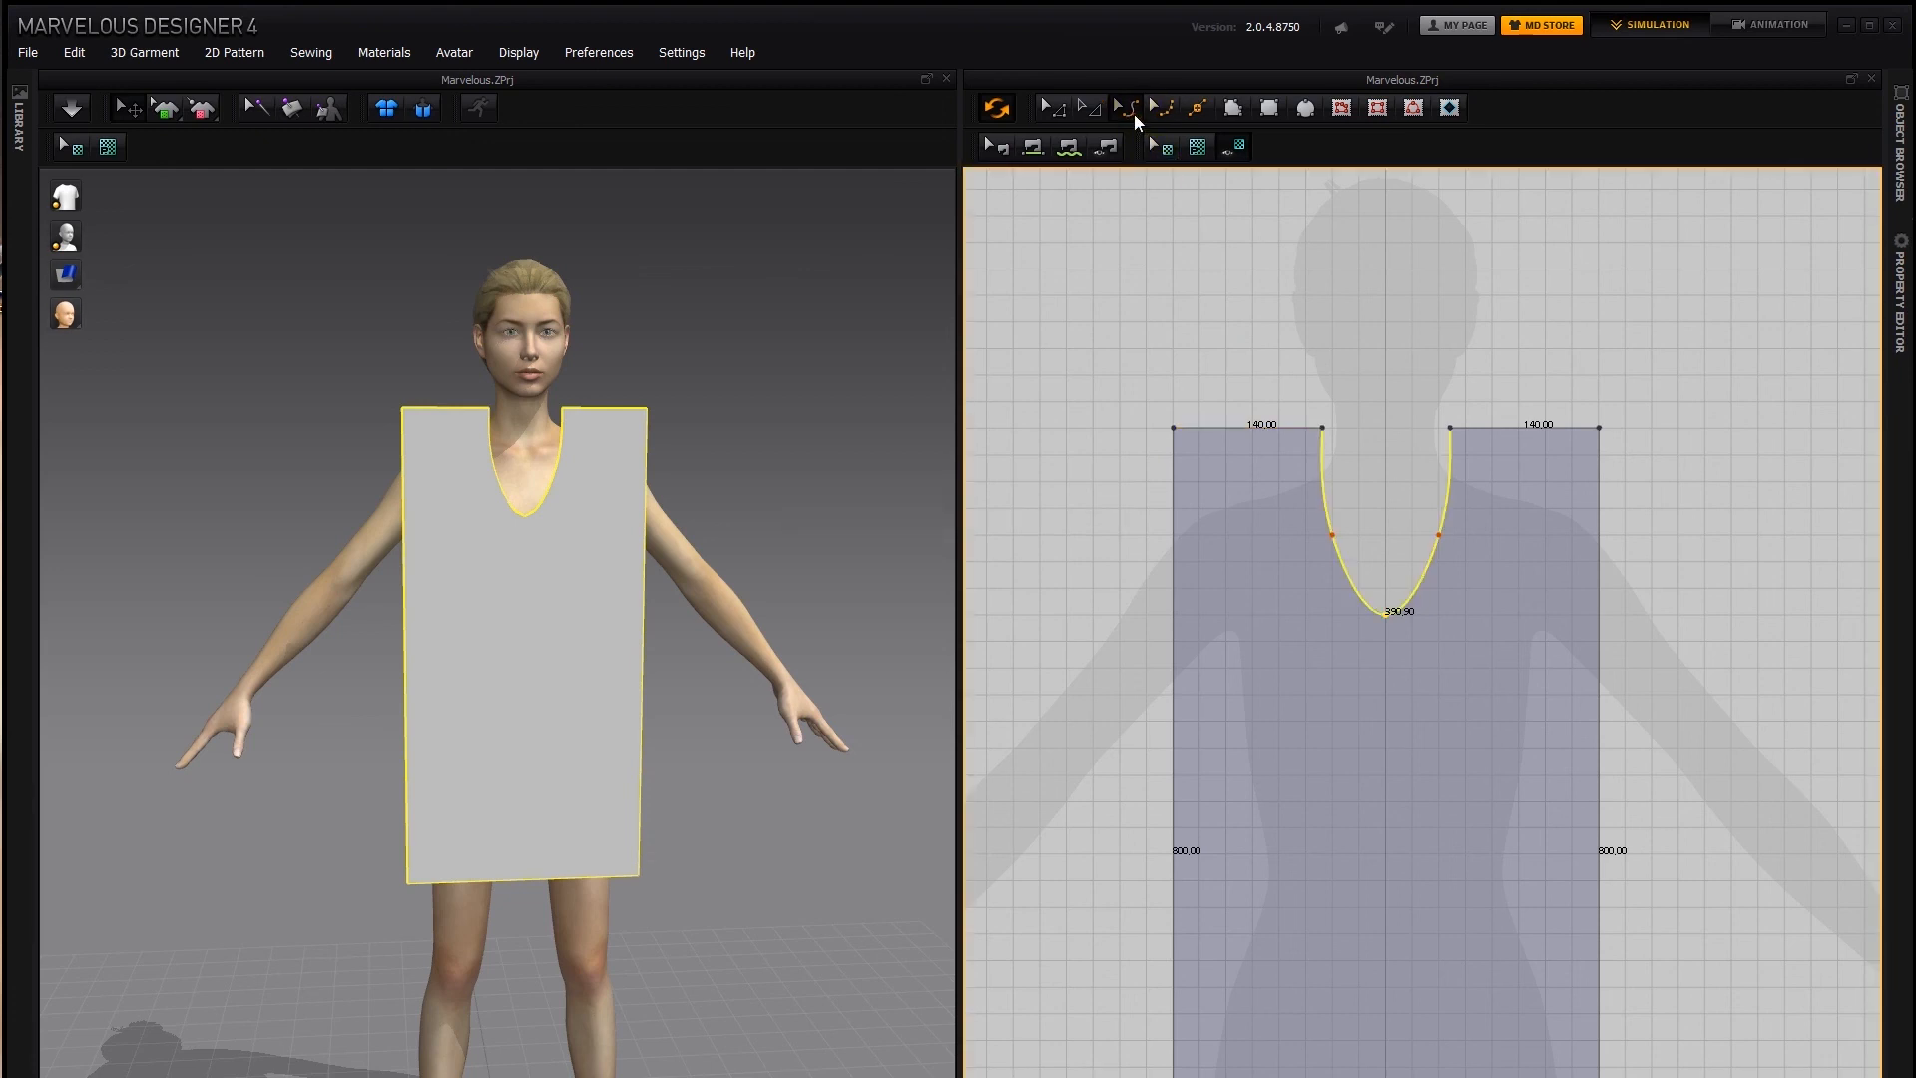
Try bending the left shoulder line upward with Edit Curvature, and undo the change
key(ctrl+z)
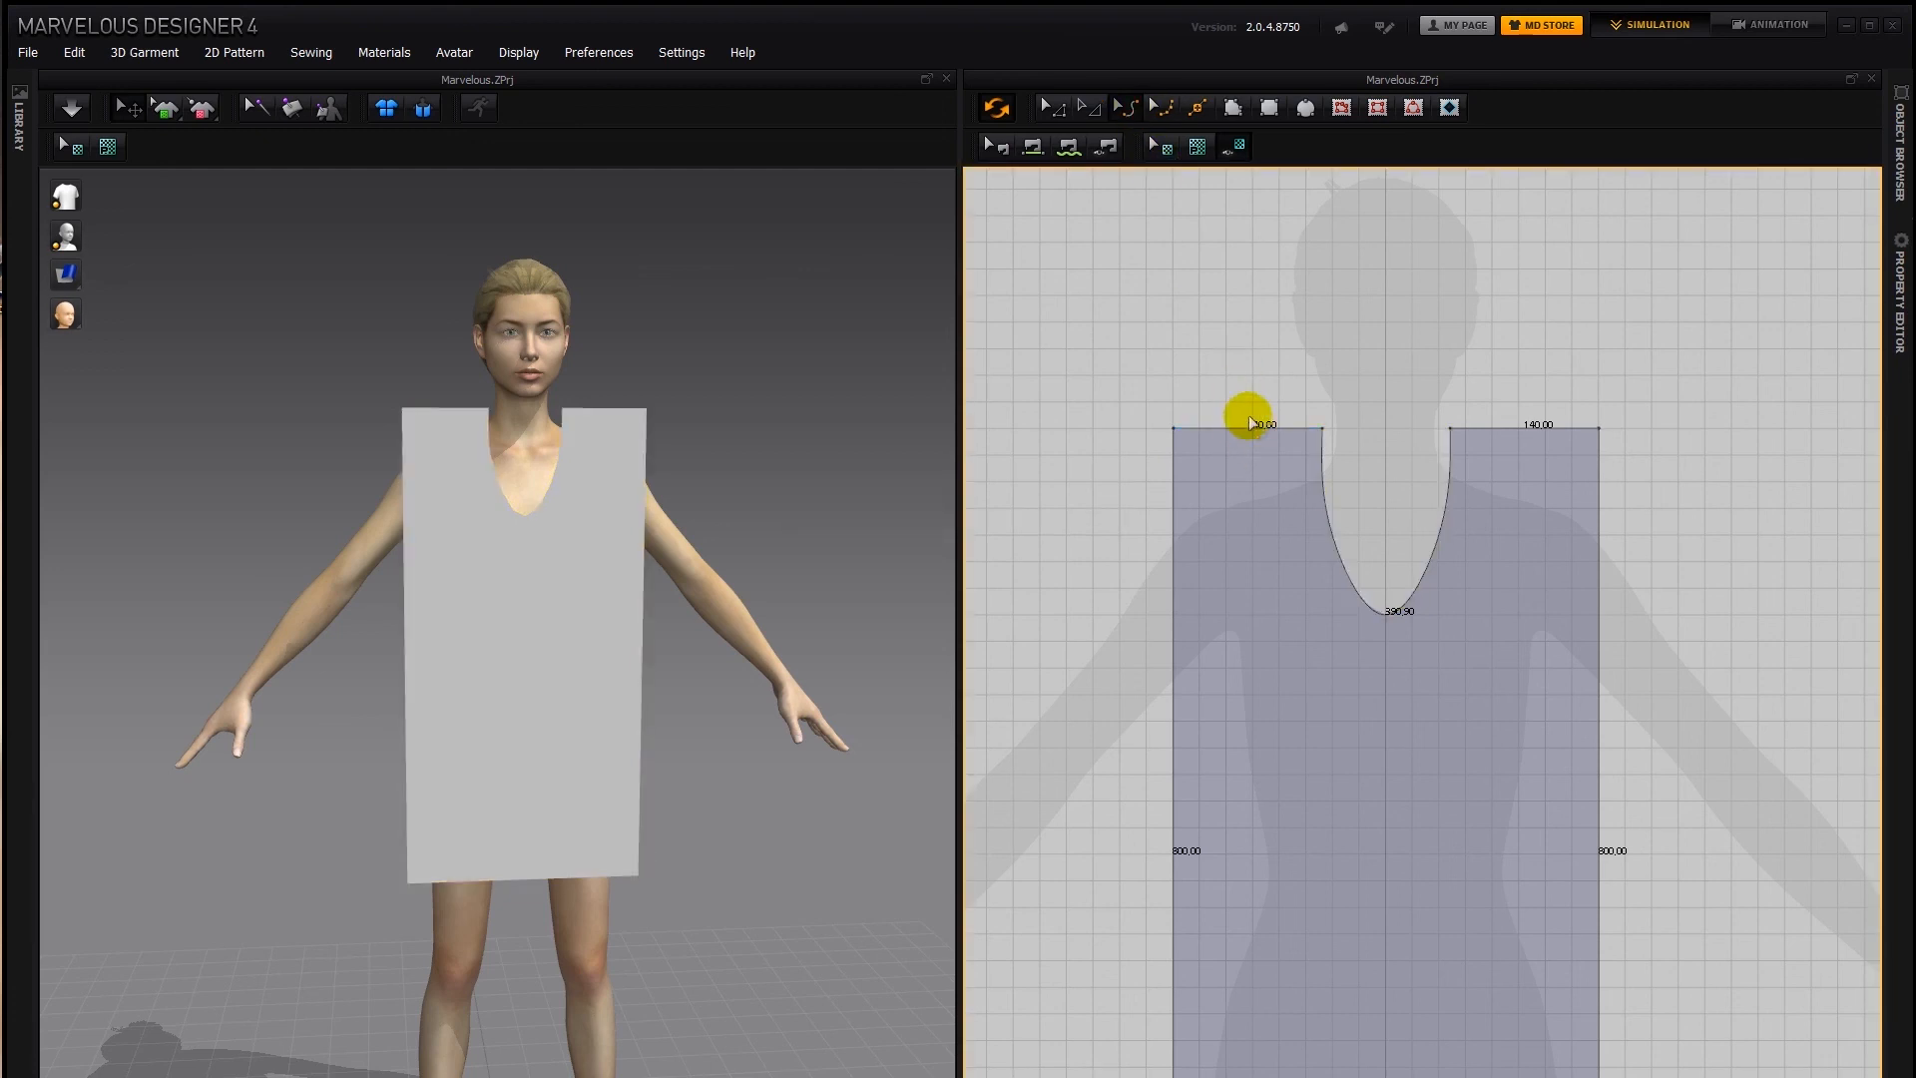
drag(1244, 428, 1239, 355)
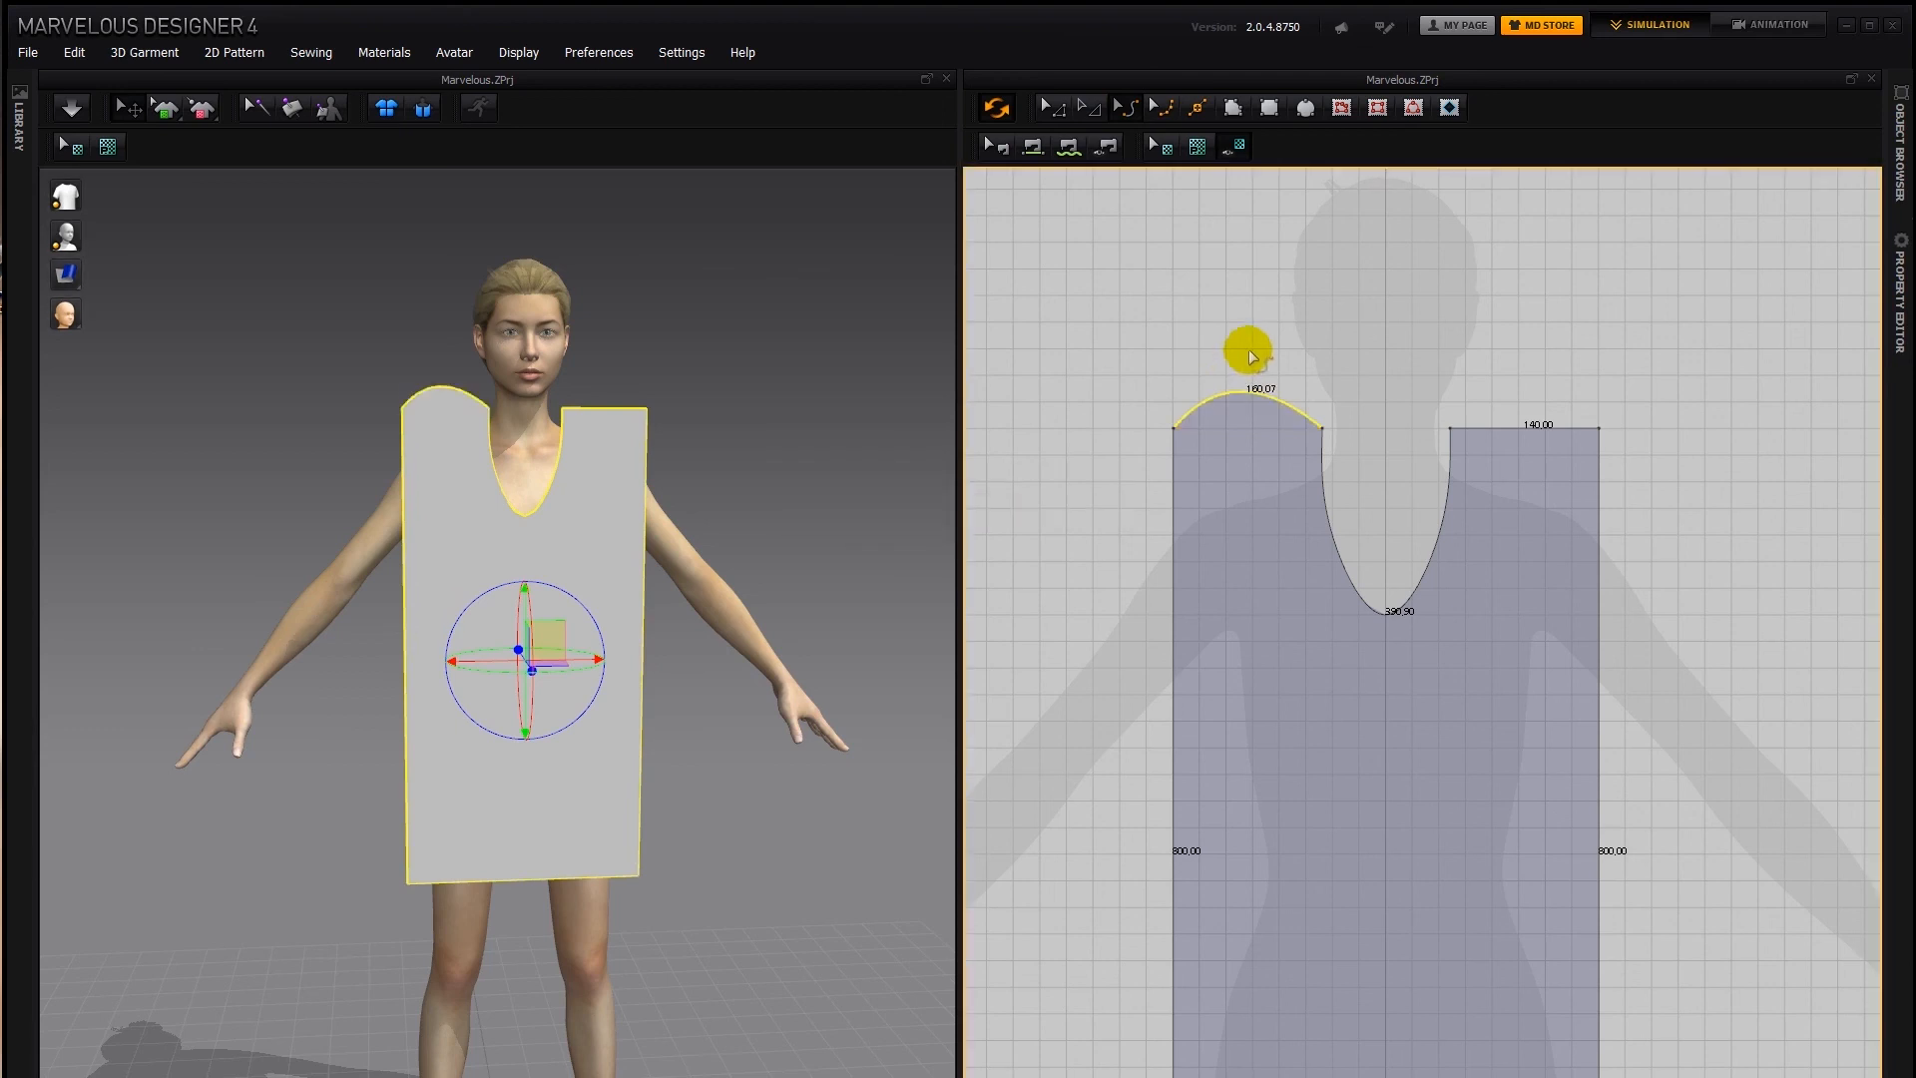
key(ctrl+z)
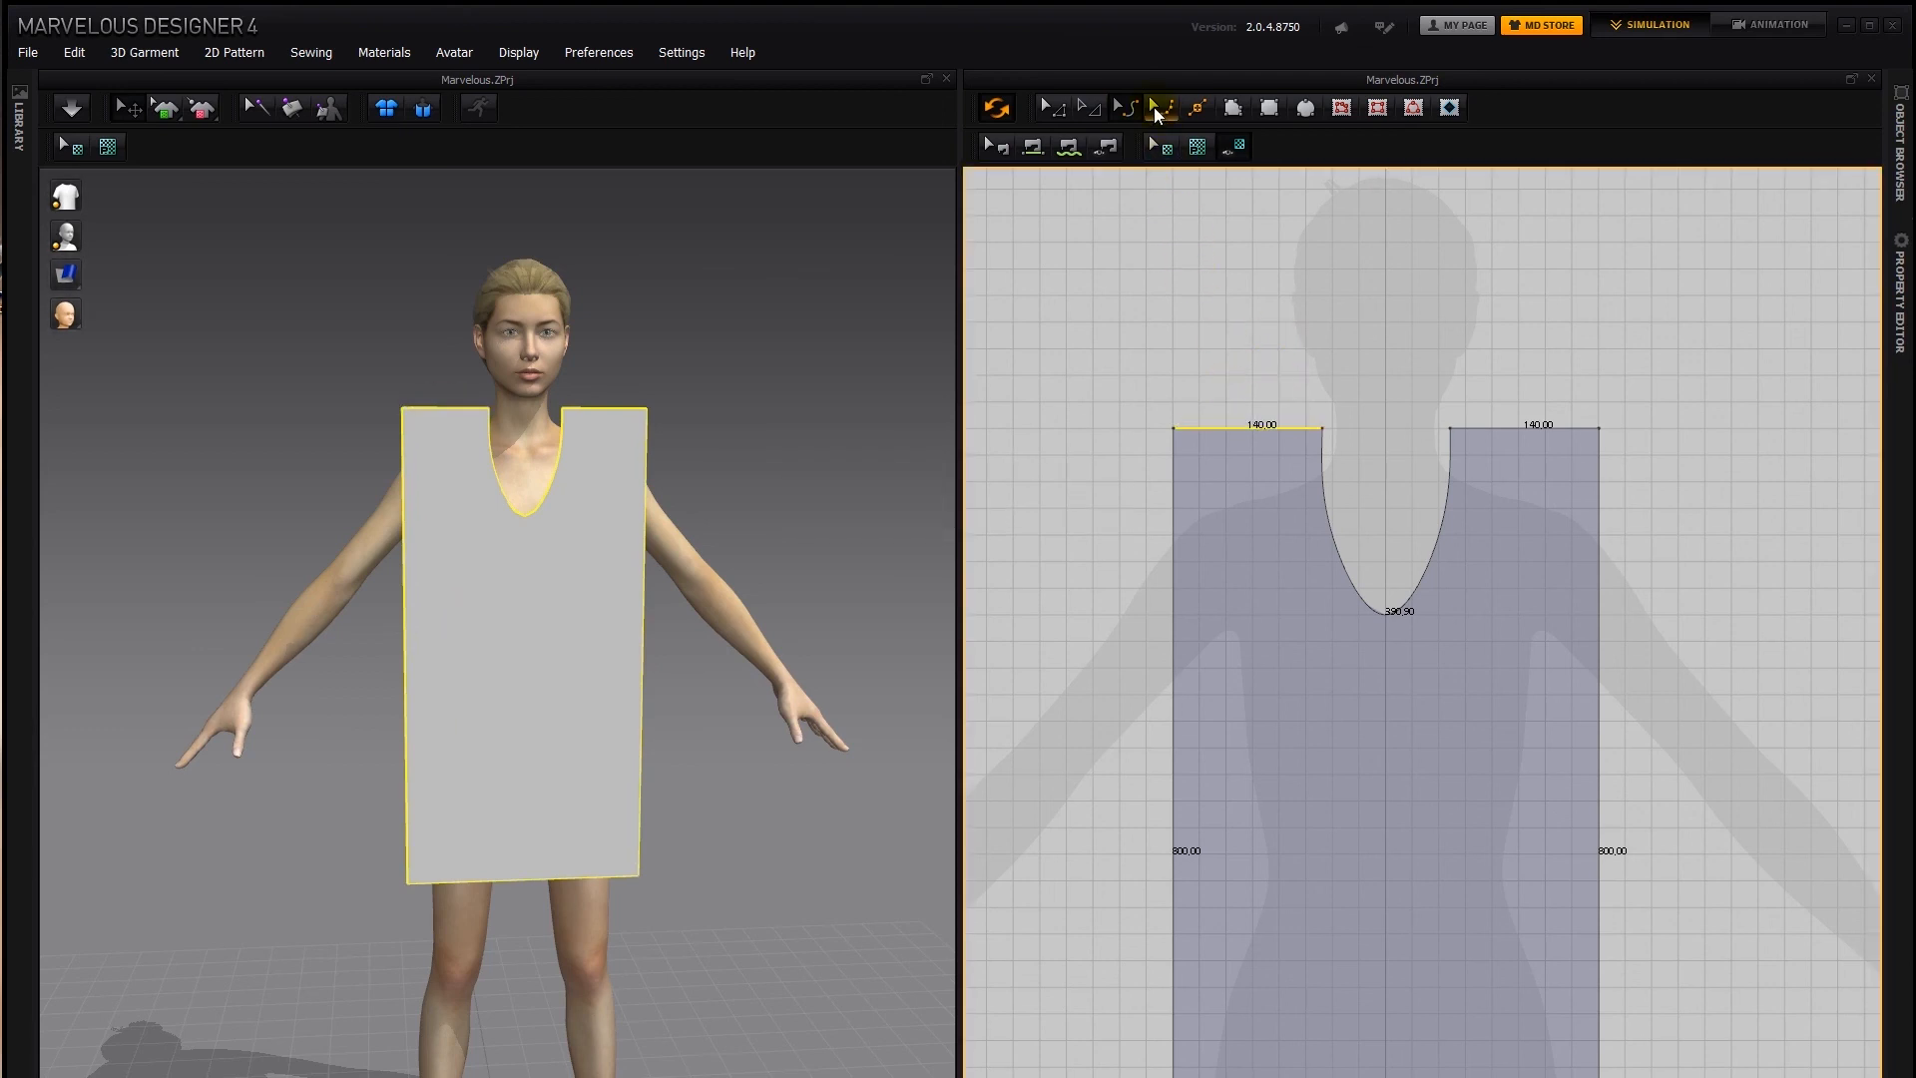
click(1161, 109)
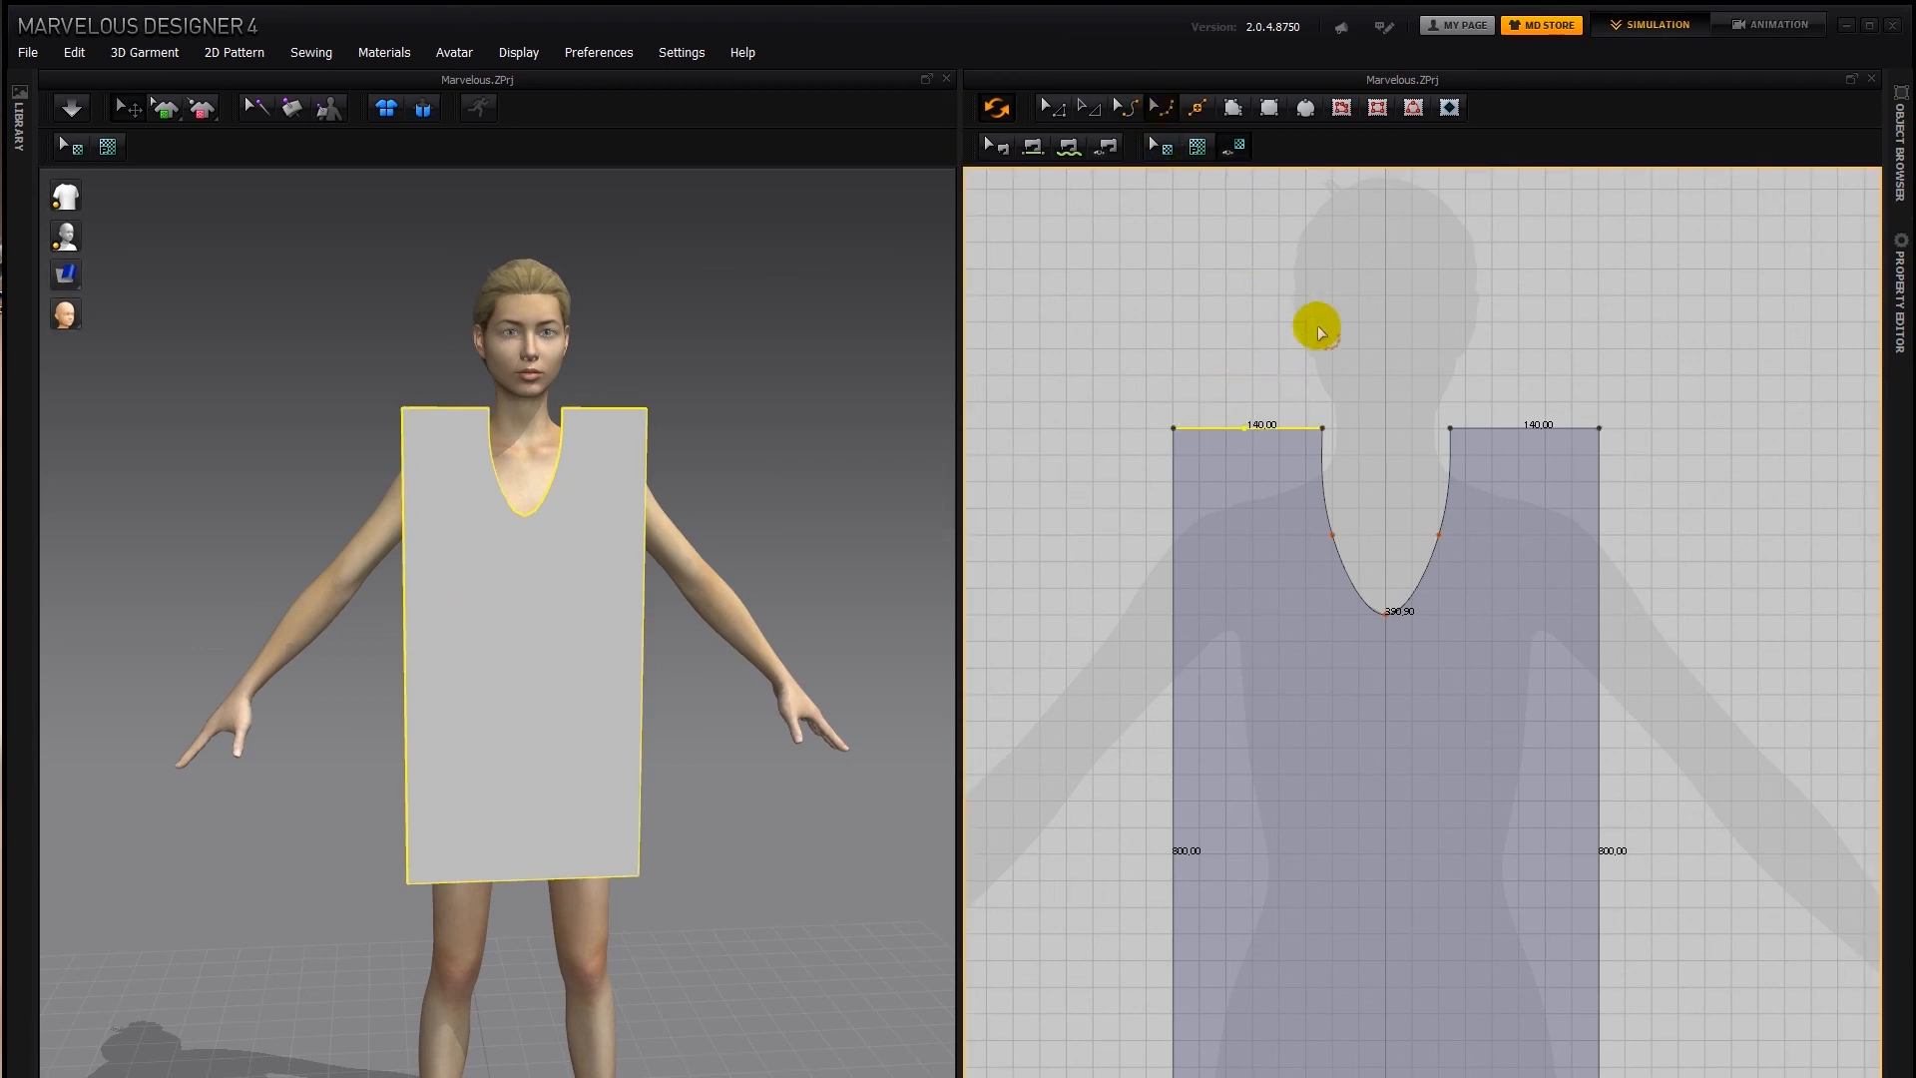
right_click(1242, 428)
click(1262, 441)
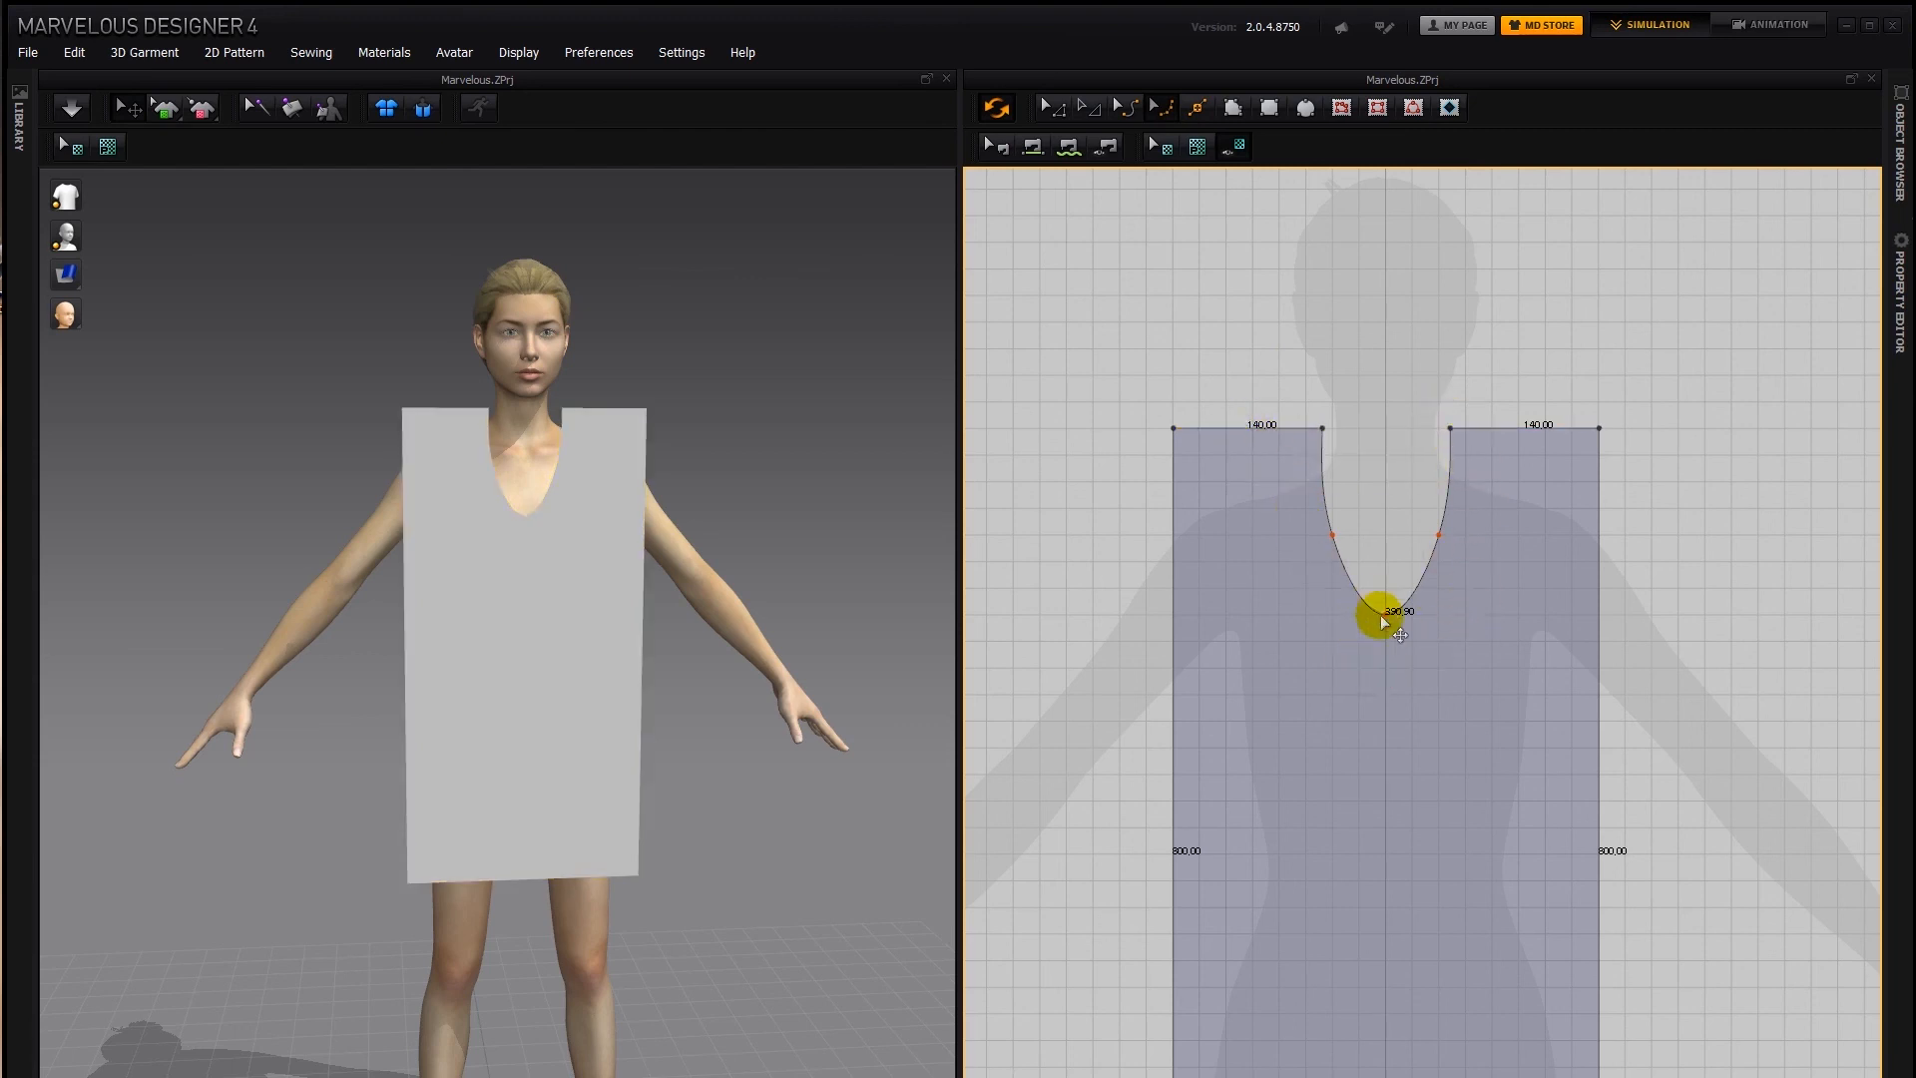
right_drag(1400, 669, 1390, 595)
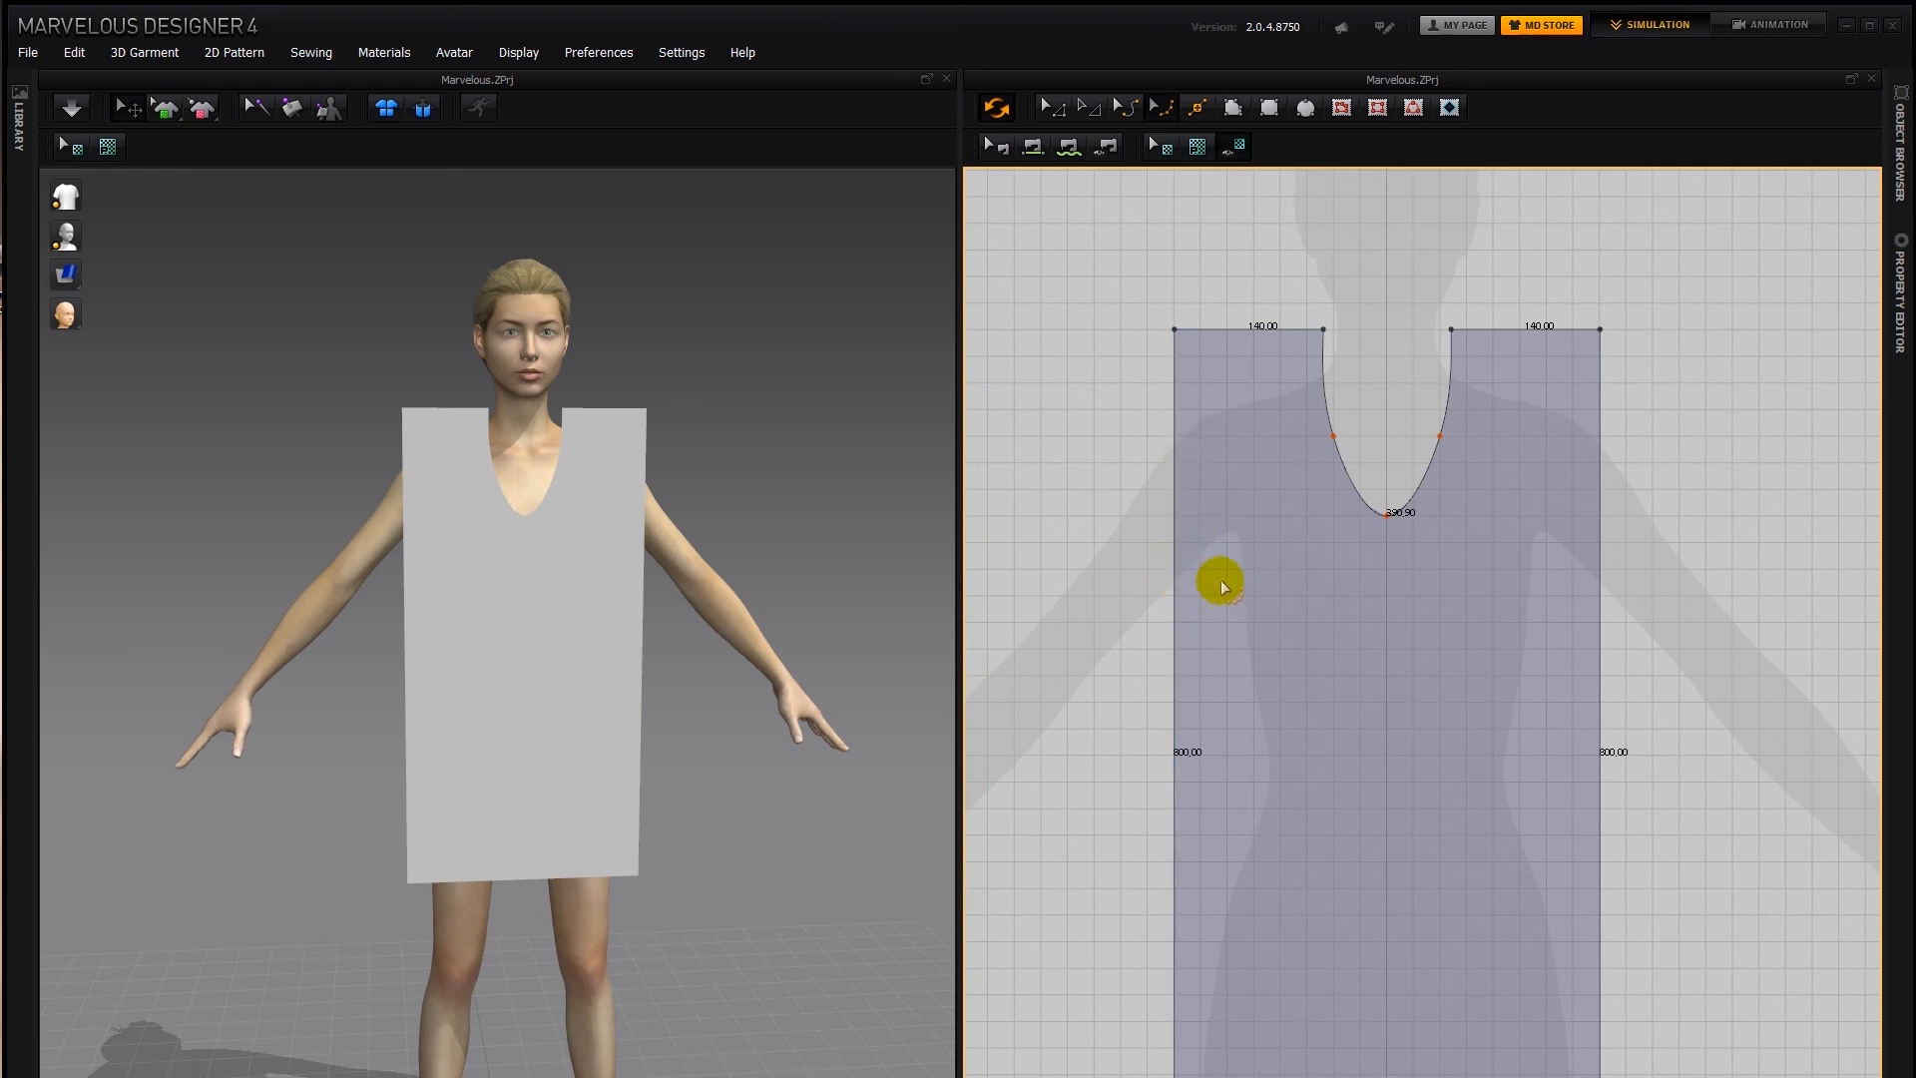
right_drag(774, 385, 620, 394)
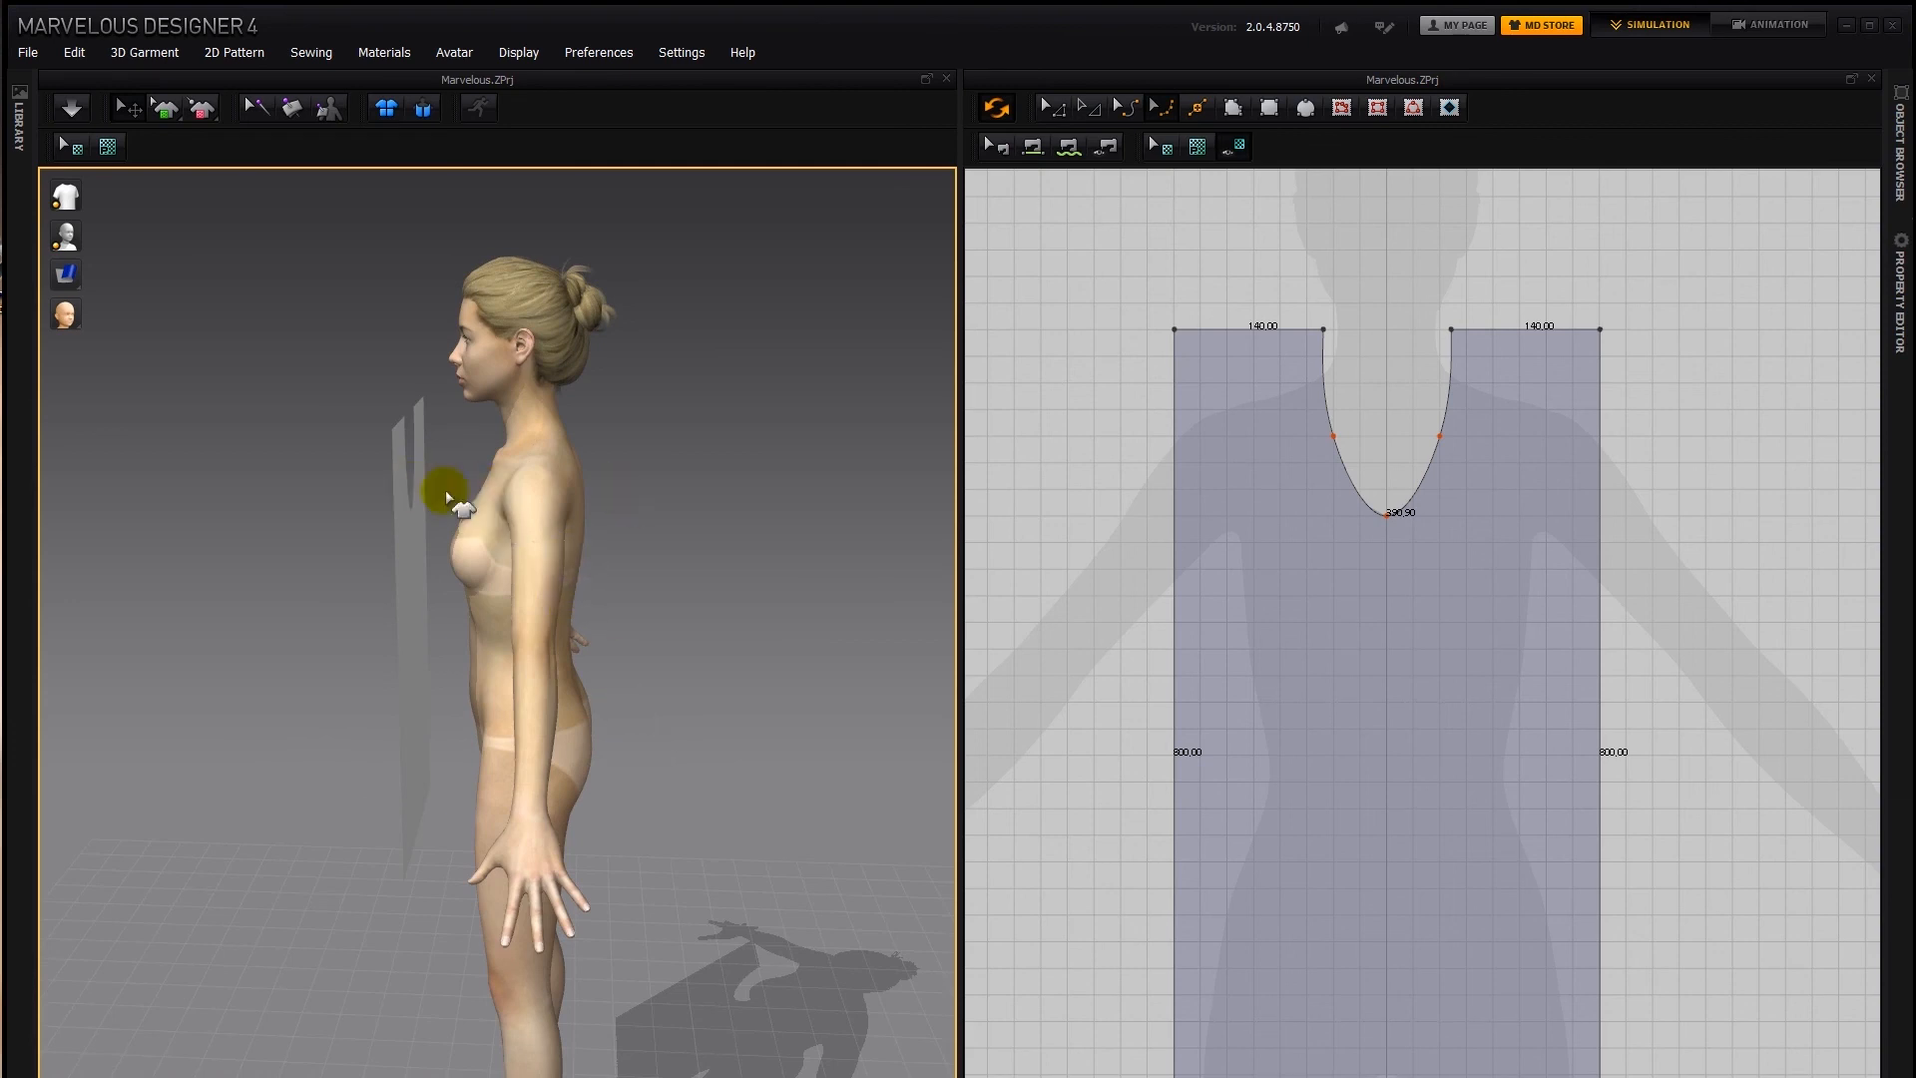
right_drag(506, 470, 807, 473)
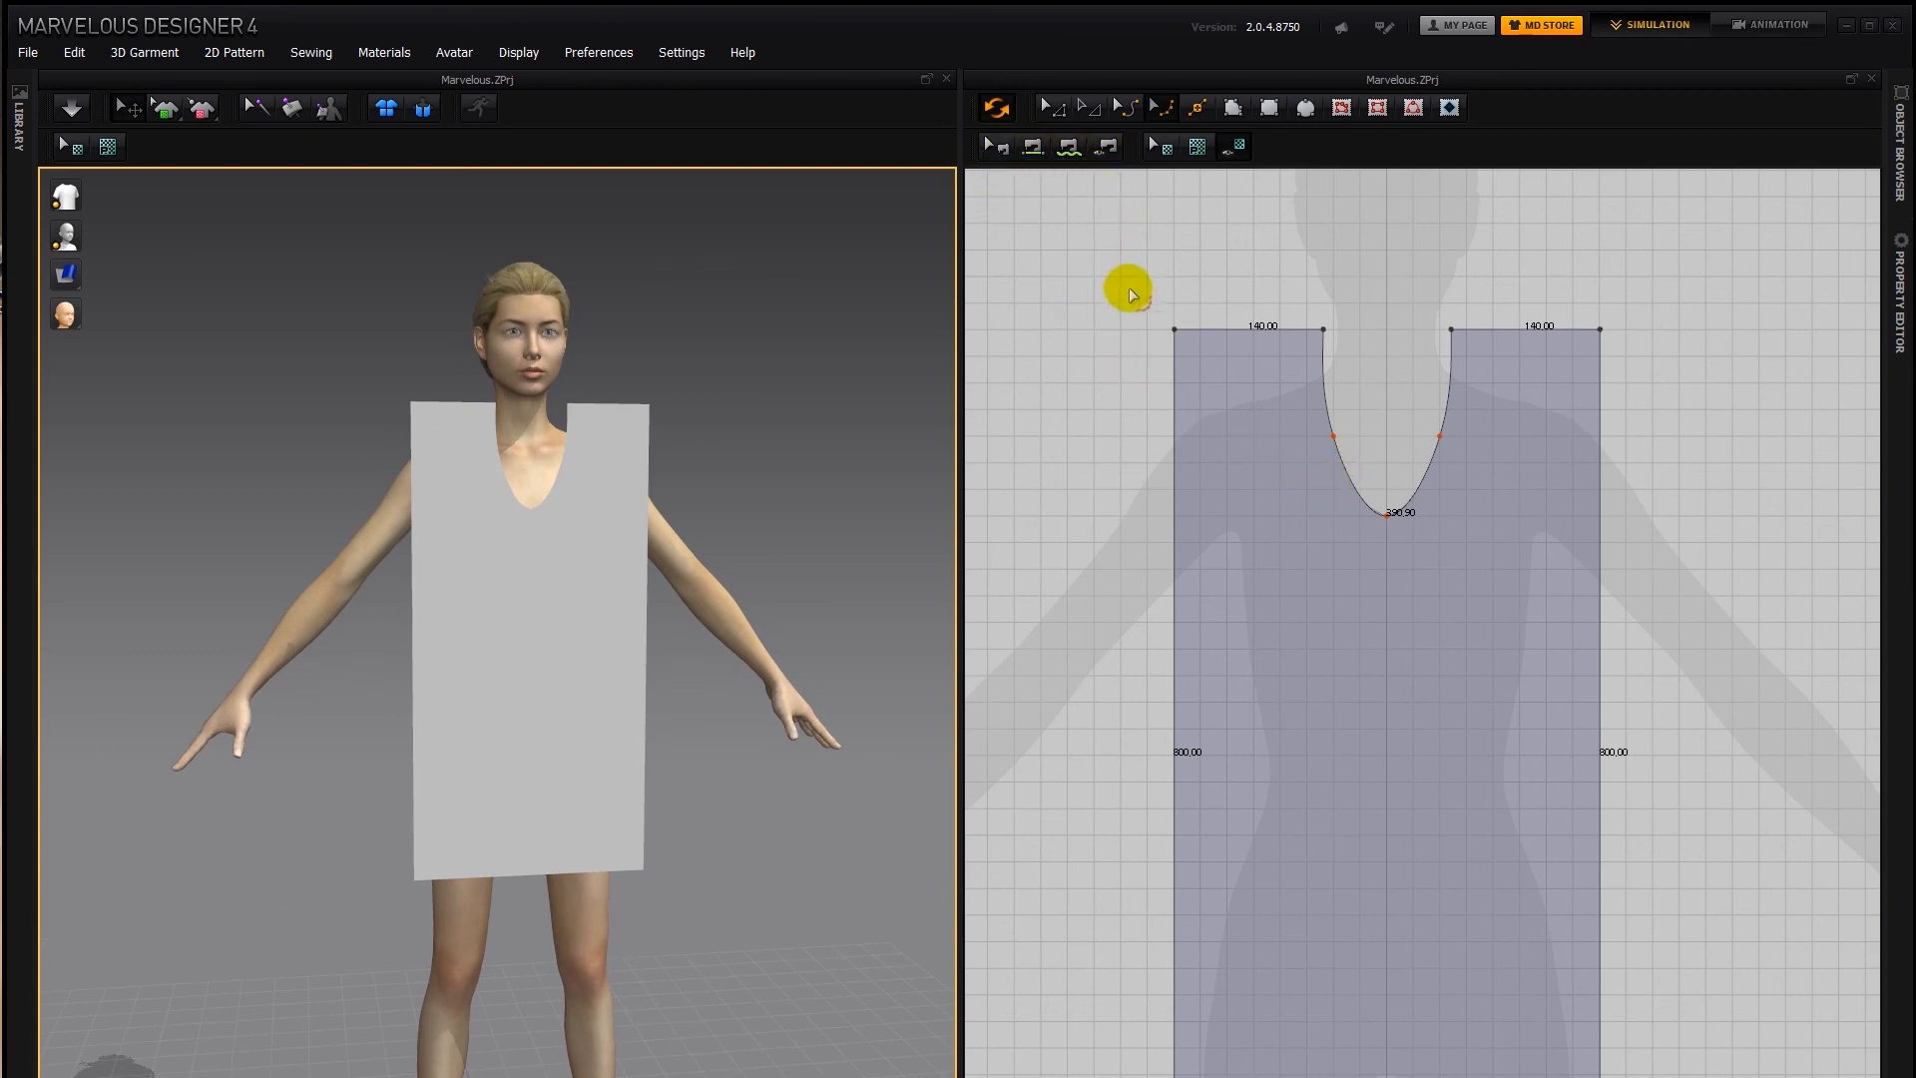
Split each vertical side line of the pattern into two lines, 250 mm above the new point and 550 mm below it
click(1206, 109)
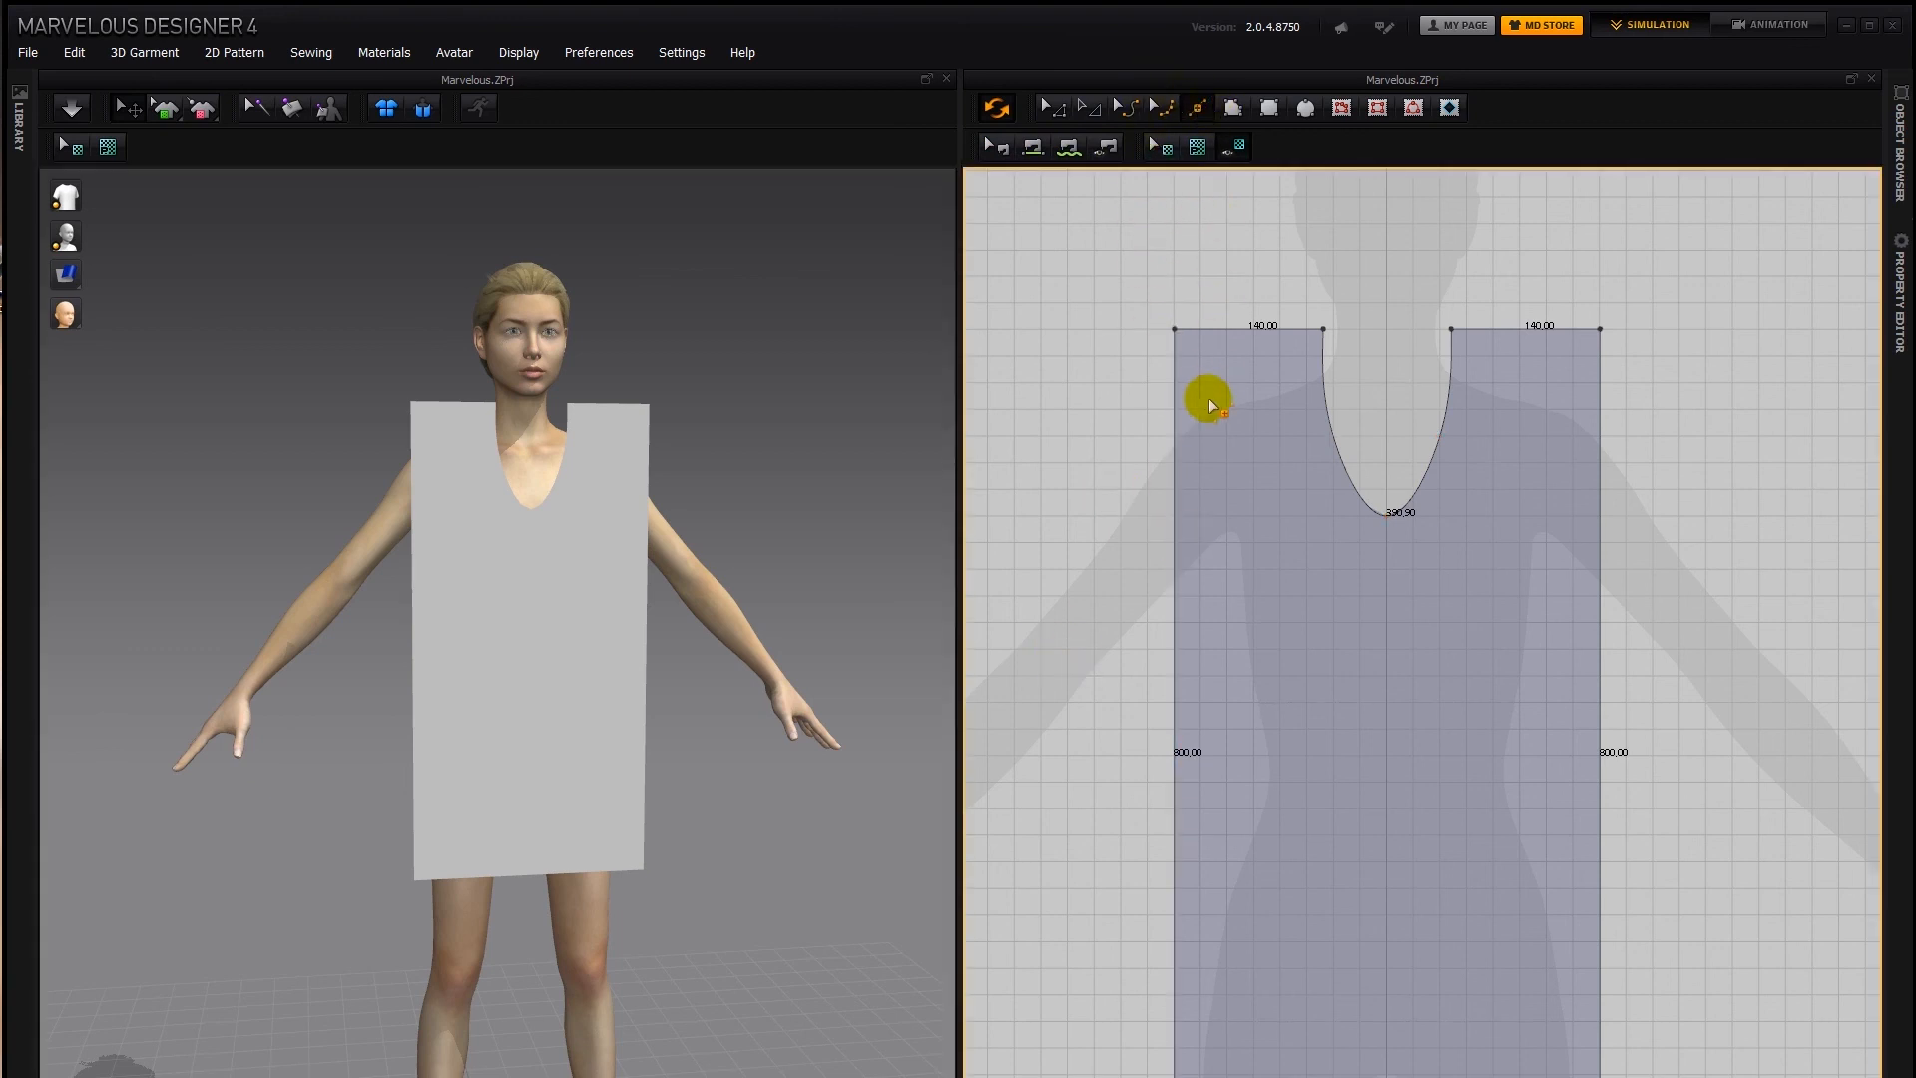
right_click(1174, 596)
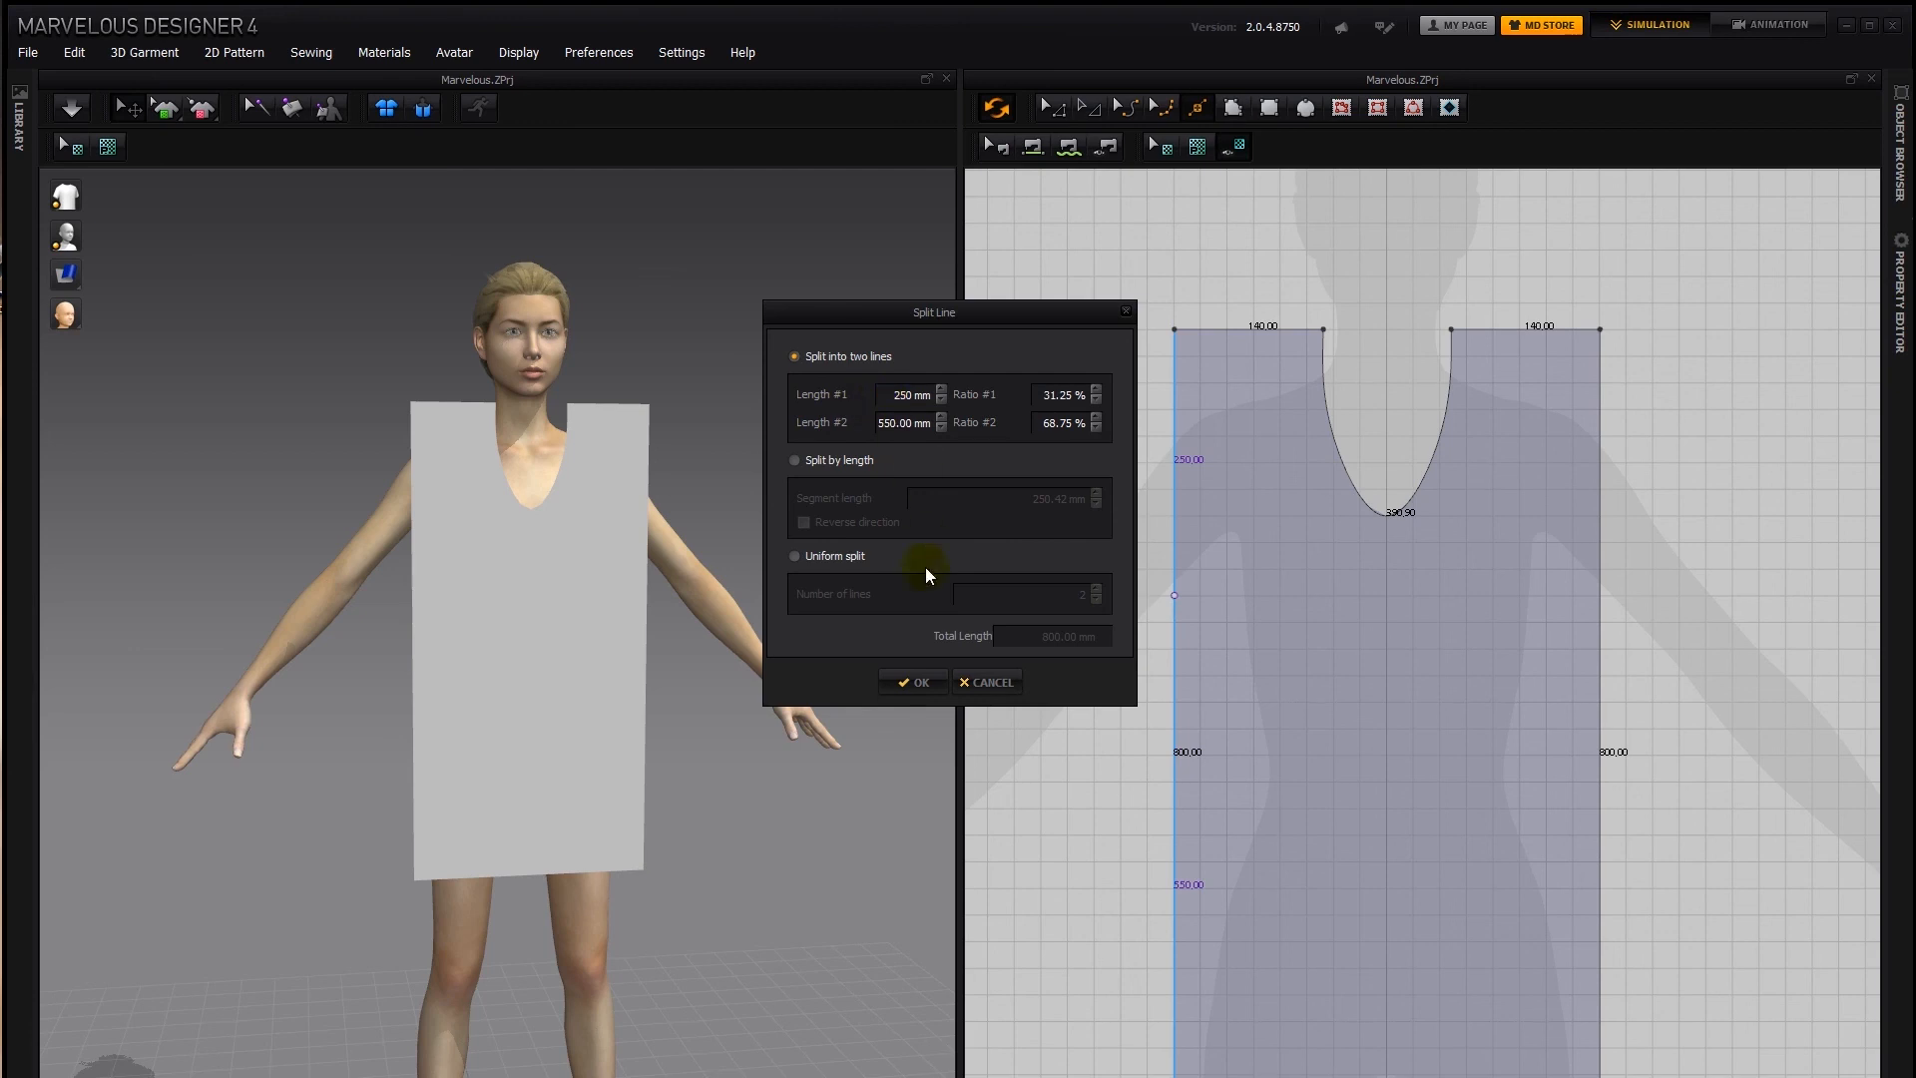
click(915, 685)
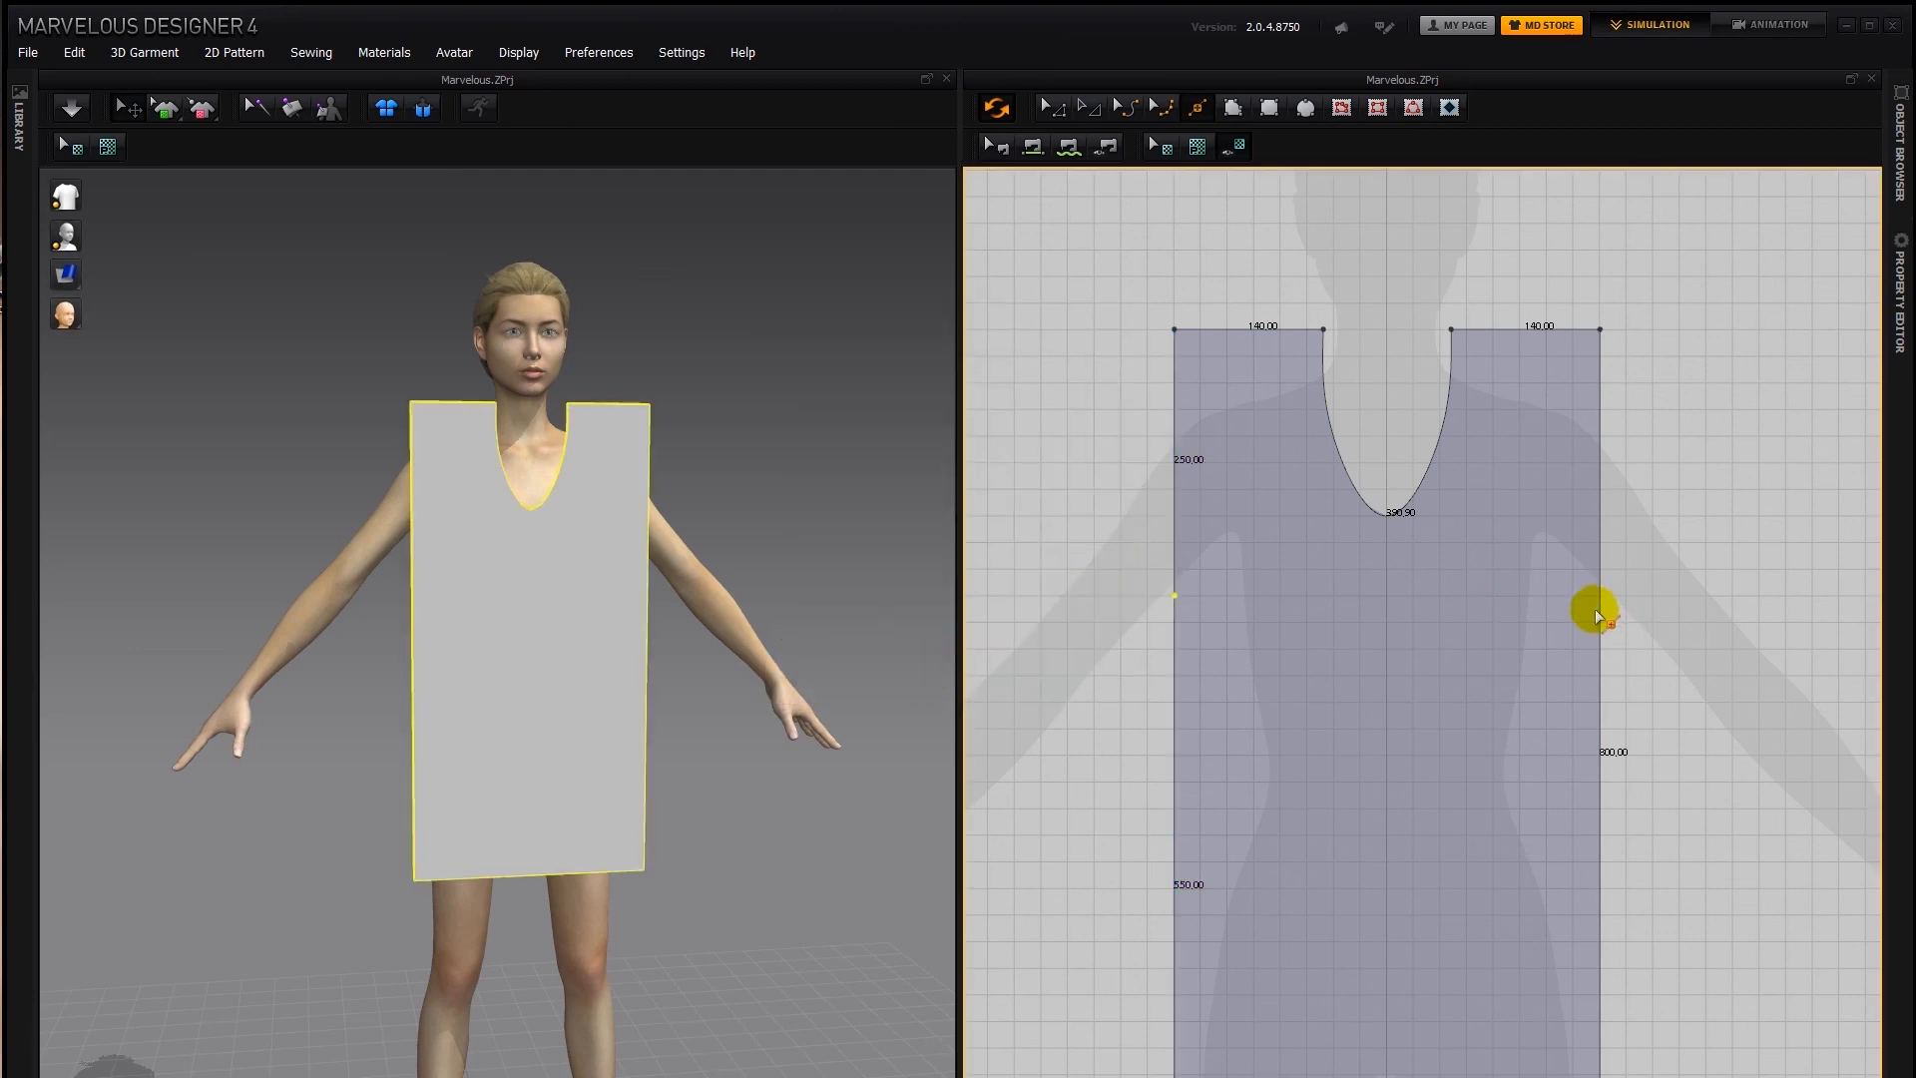
right_click(1599, 595)
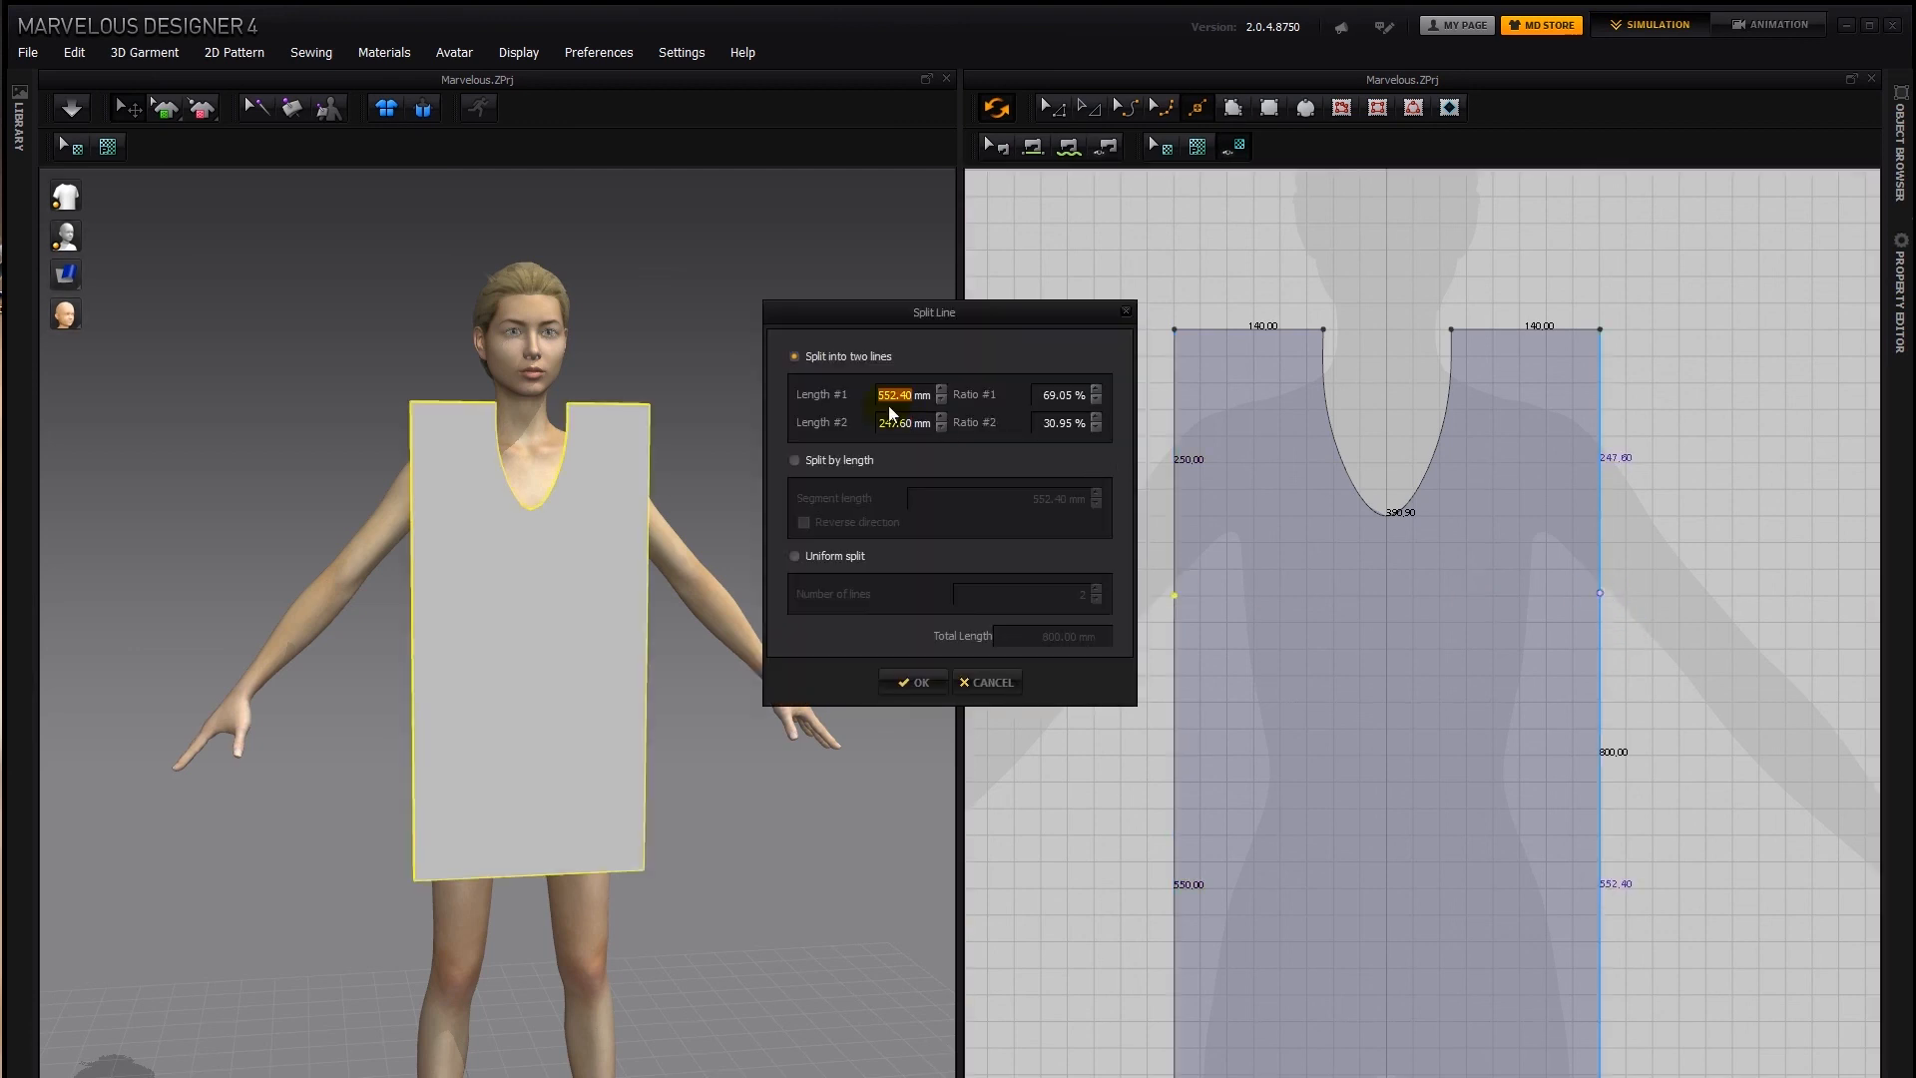
text(2)
click(918, 688)
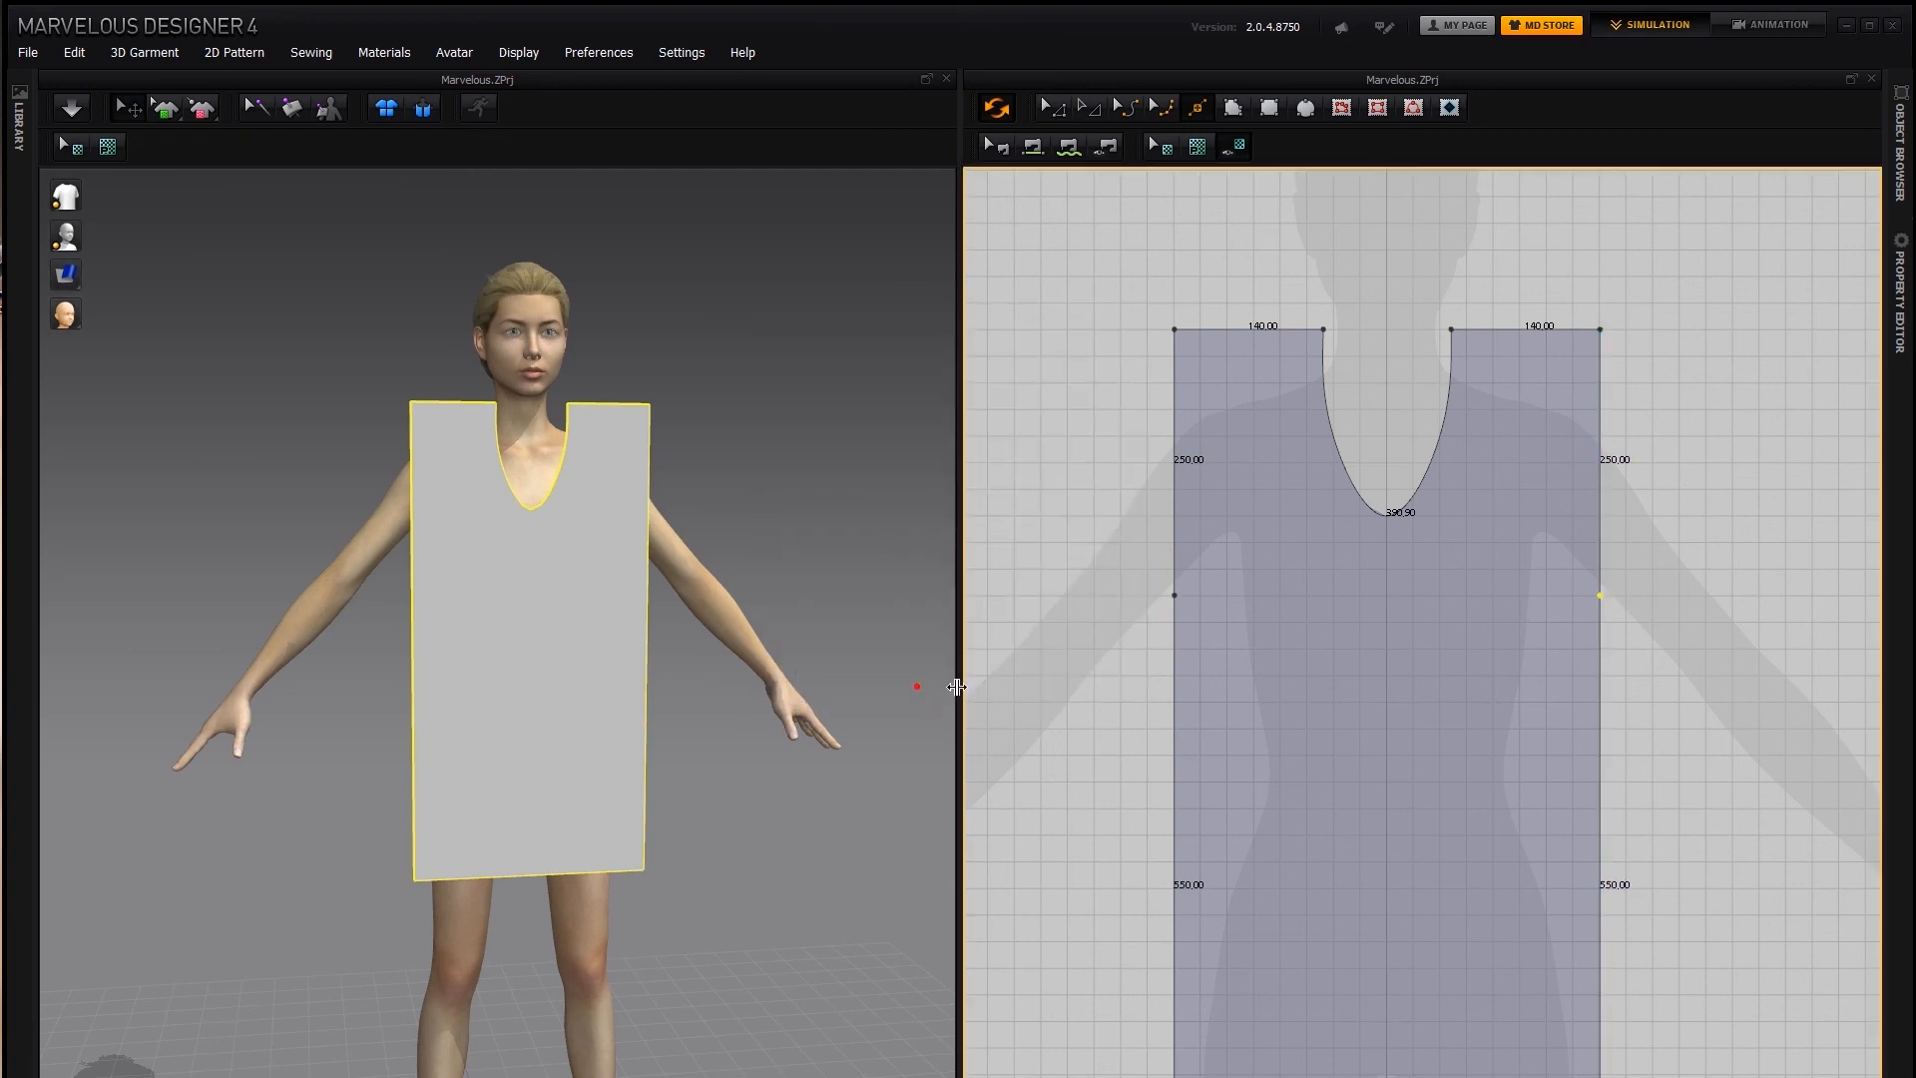